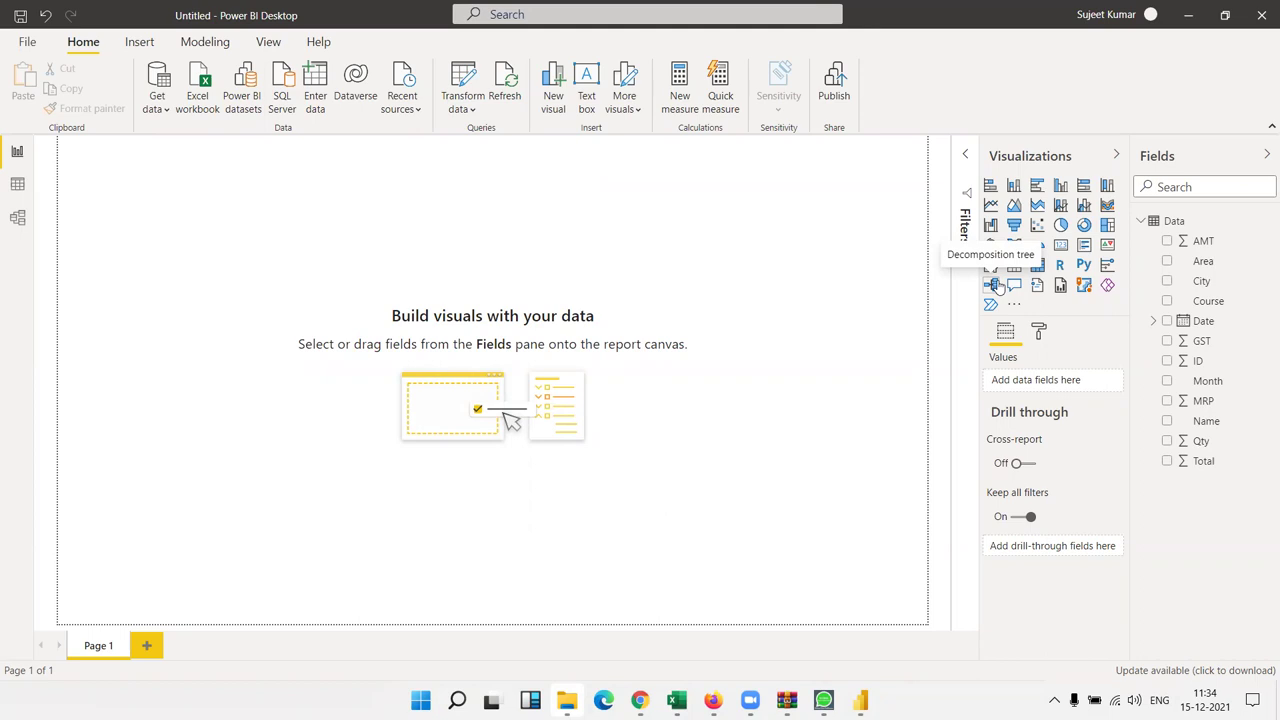
Add an enlarged decomposition tree to Page 1 that analyses Qty, totalling 38577
left_click(991, 285)
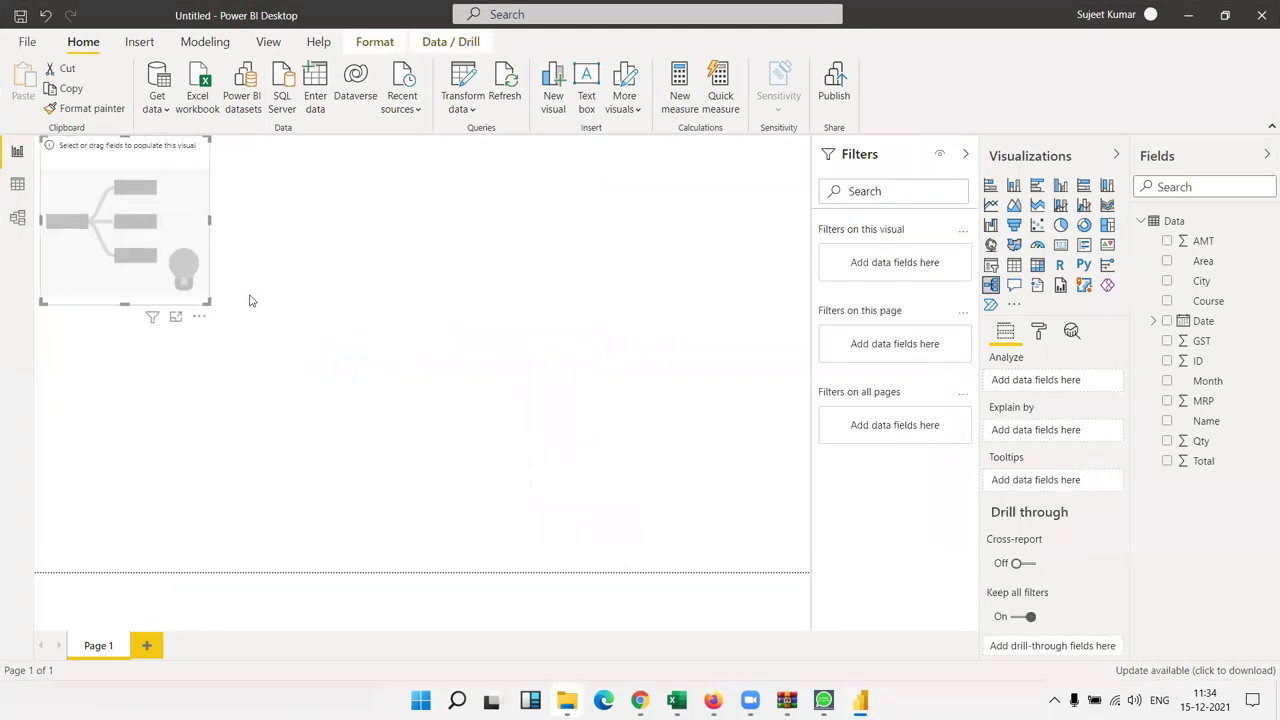
left_click_drag(204, 299, 387, 476)
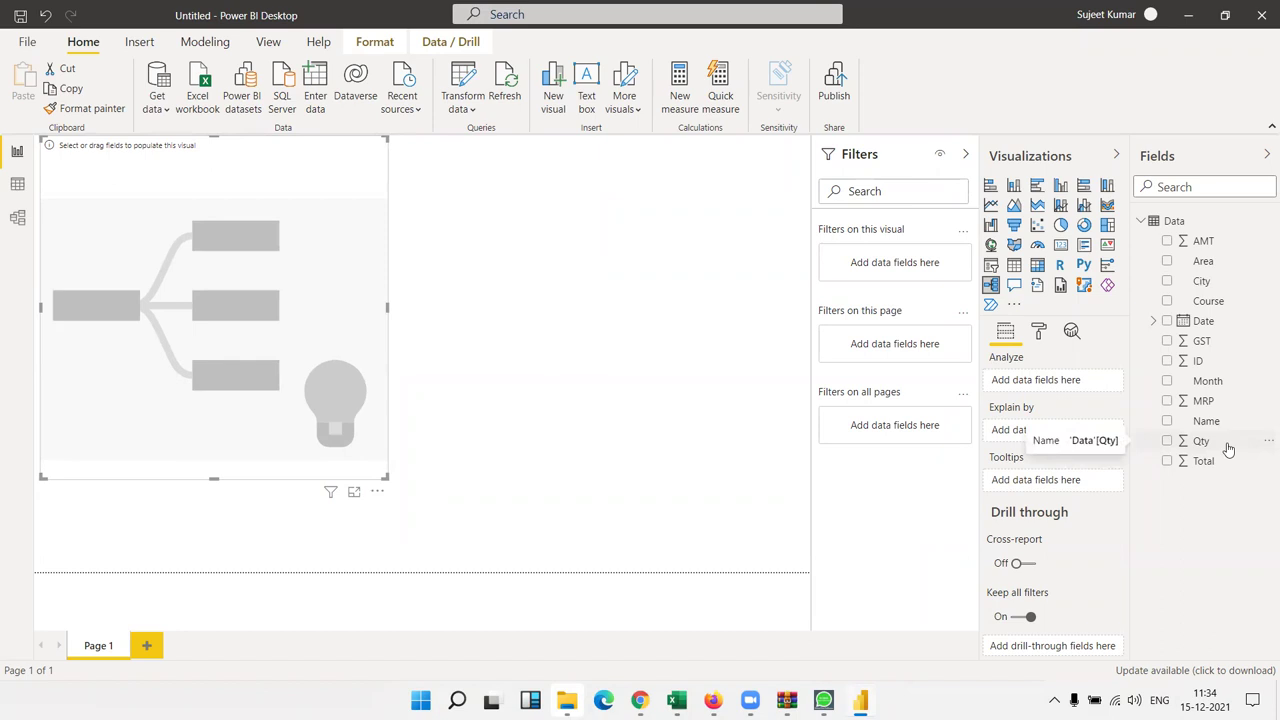
left_click_drag(1226, 451, 128, 323)
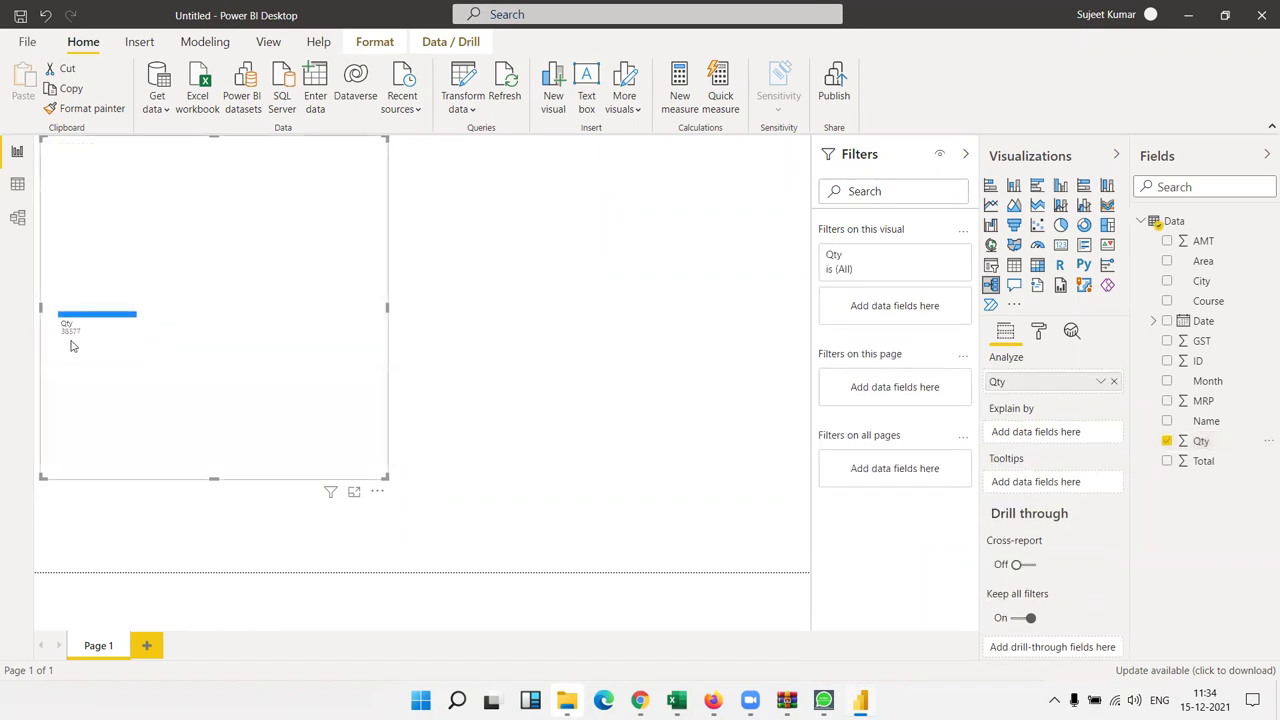
mouse_move(68, 336)
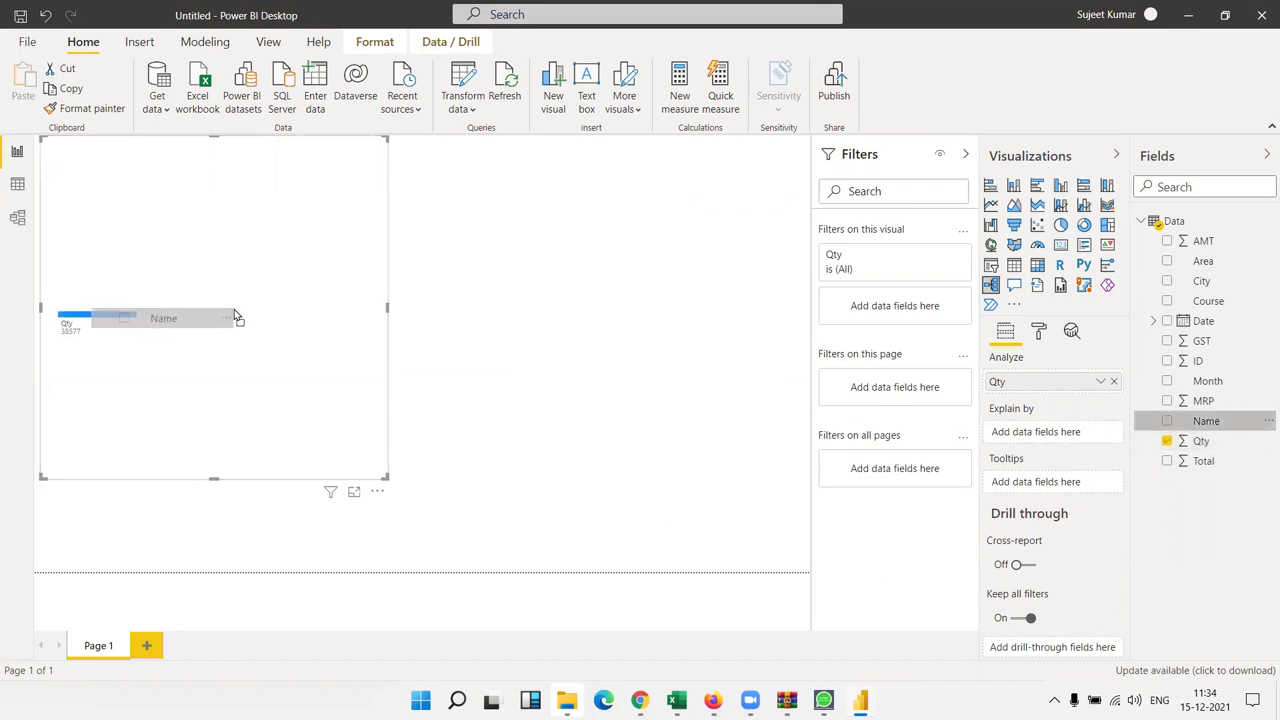
Explain Qty by Name, widen the tree, and expand the Qty root into per-name bars
left_click_drag(1170, 470, 212, 319)
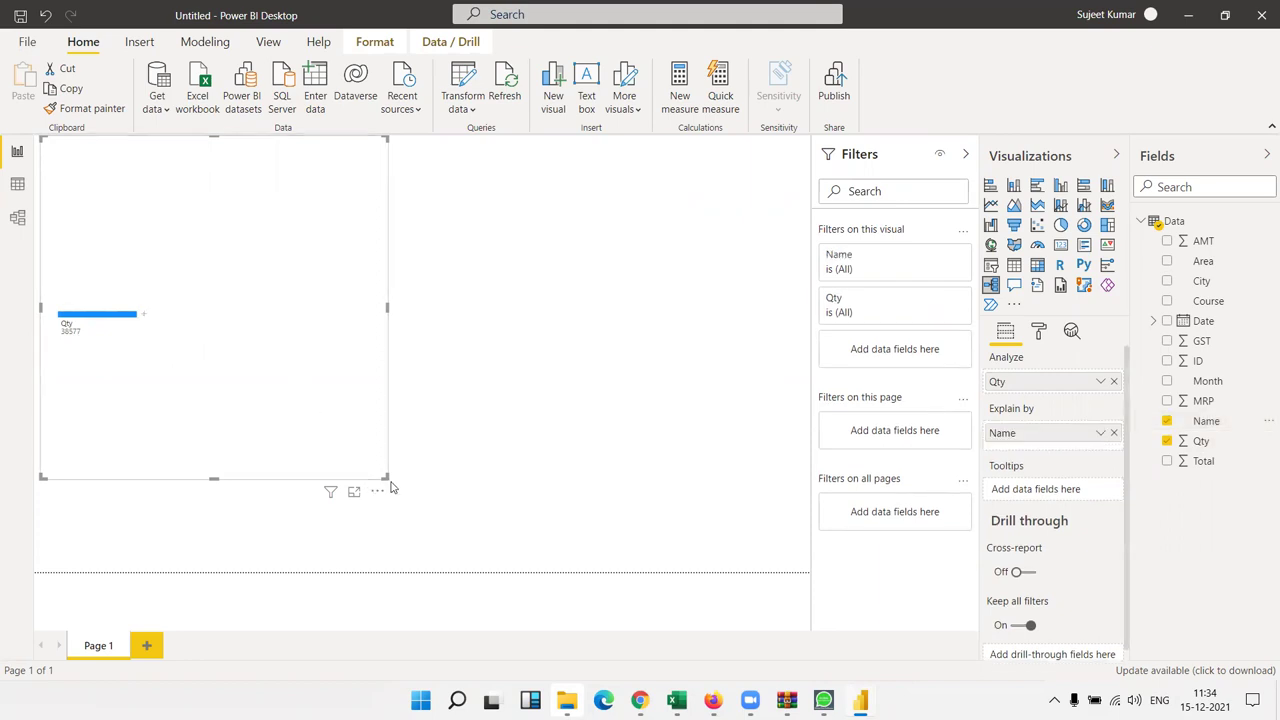
left_click_drag(386, 478, 494, 501)
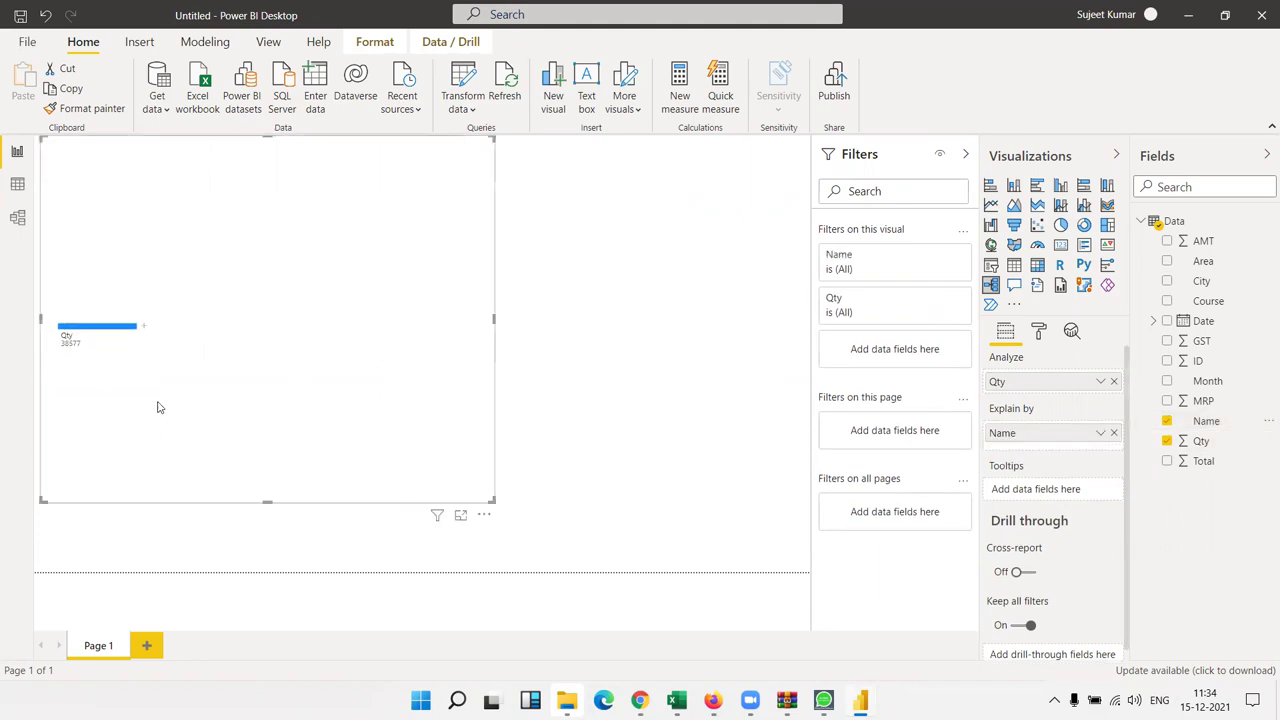
left_click(144, 327)
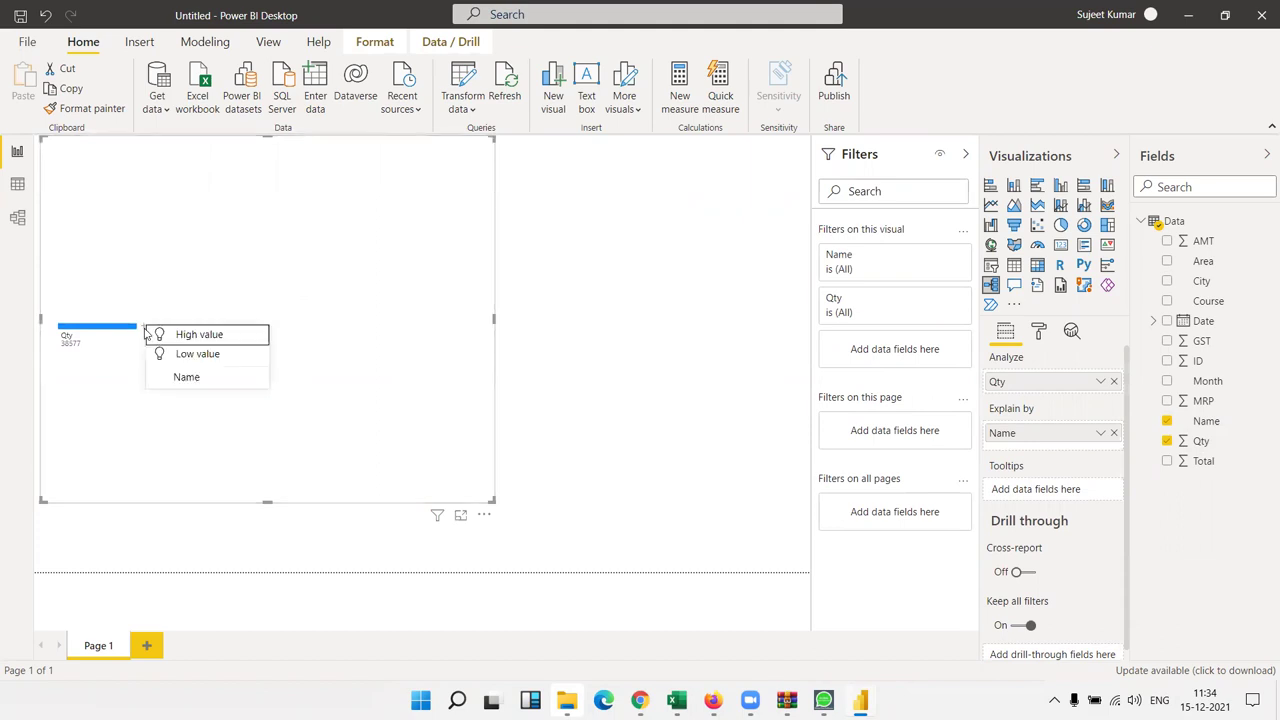
left_click(195, 380)
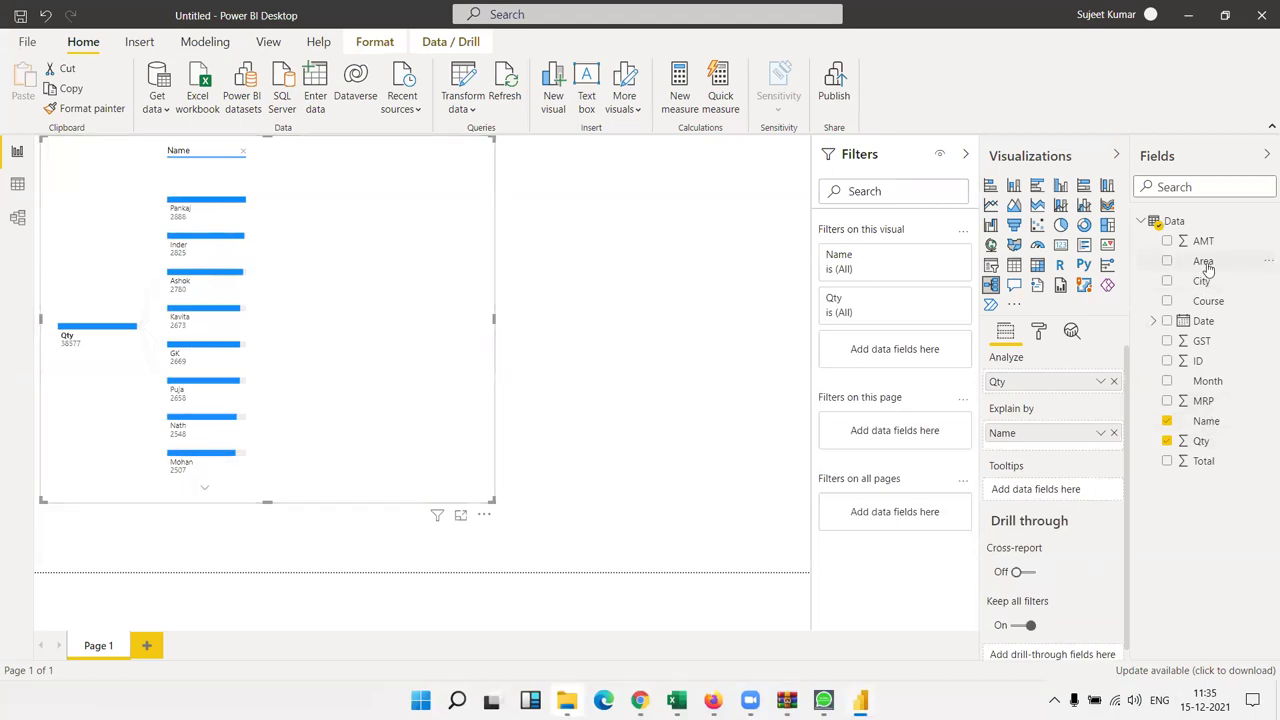
Add Area as an explain-by field and split the top person's quantity by Area
mouse_move(1203, 262)
left_mouse_down()
mouse_move(478, 241)
mouse_move(325, 266)
left_mouse_up()
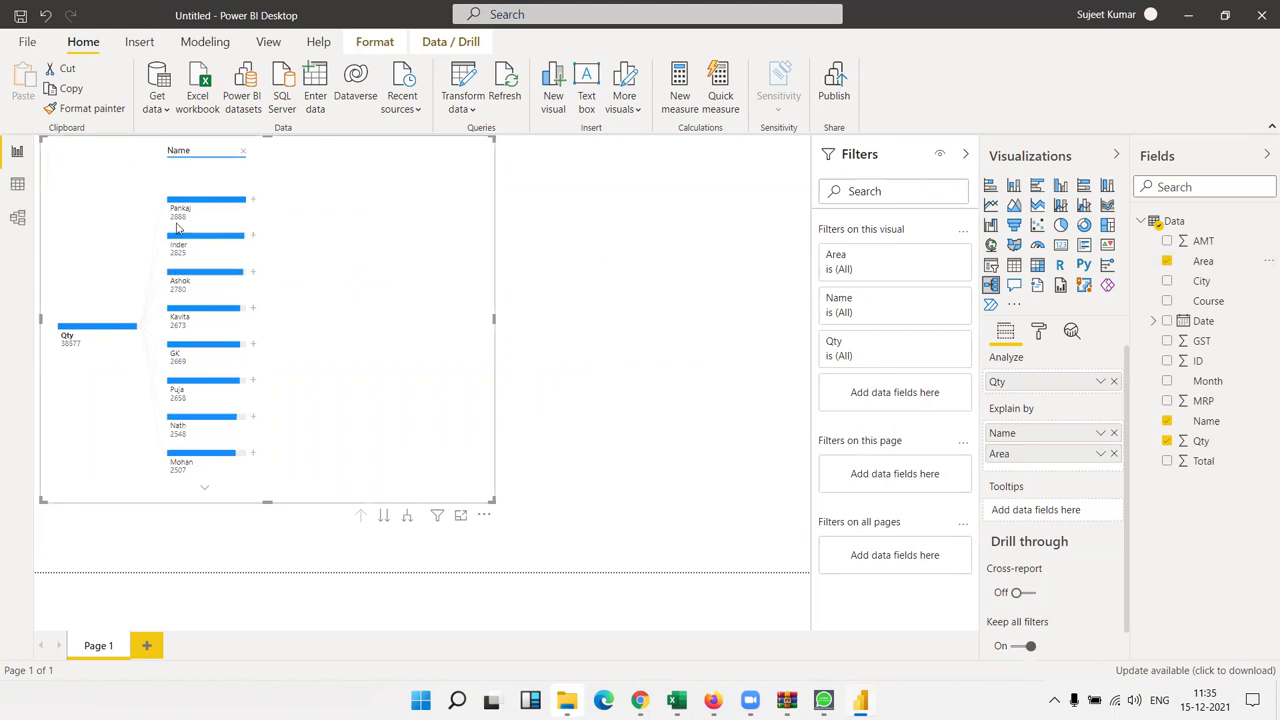
mouse_move(76, 340)
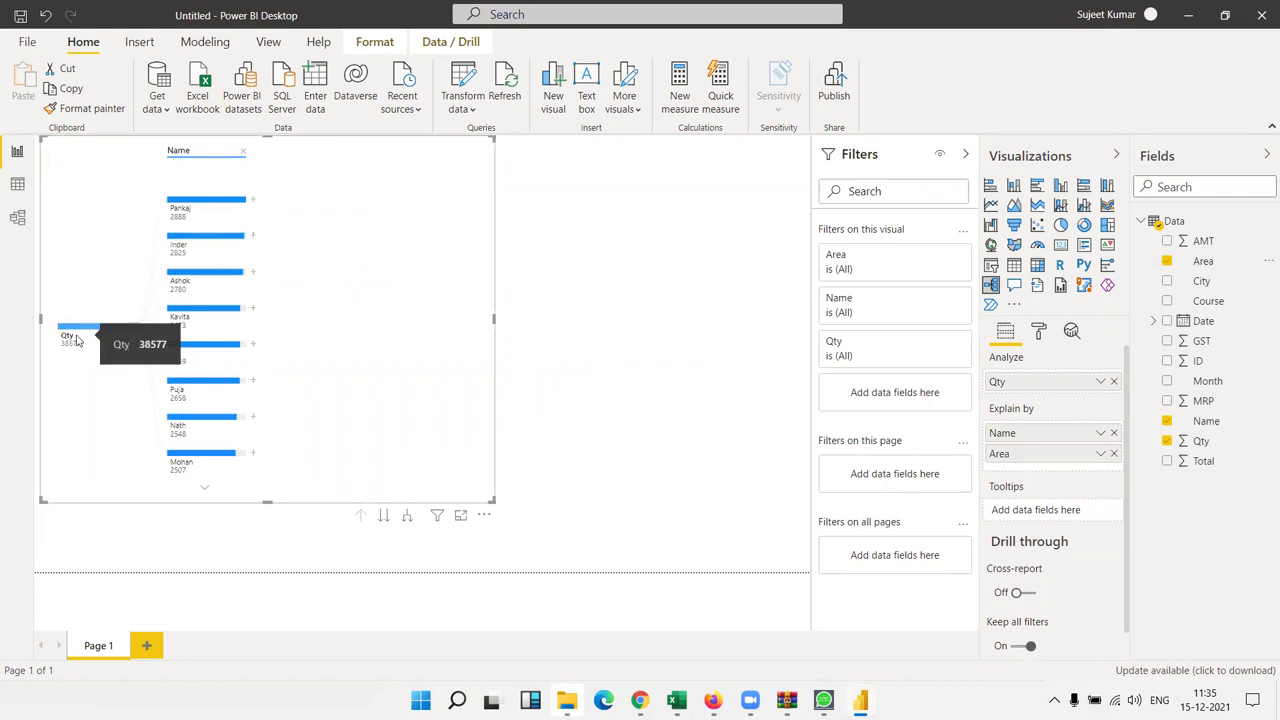
left_click(254, 203)
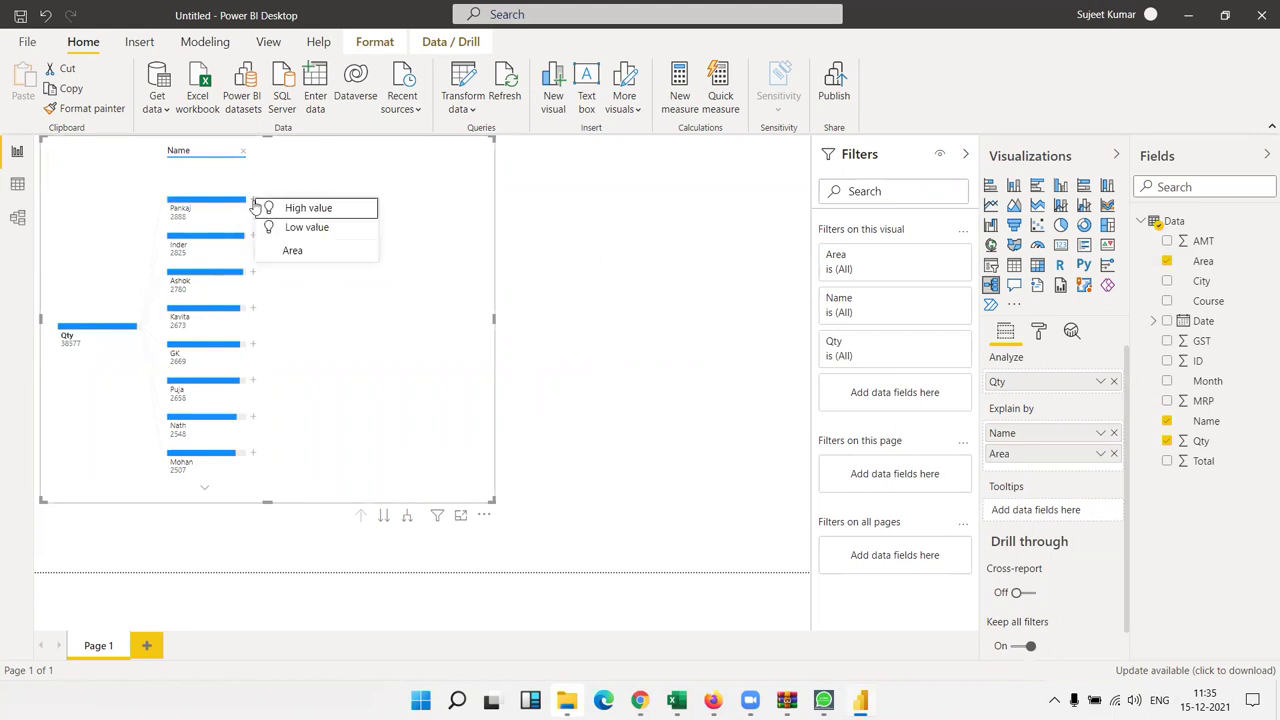
left_click(281, 252)
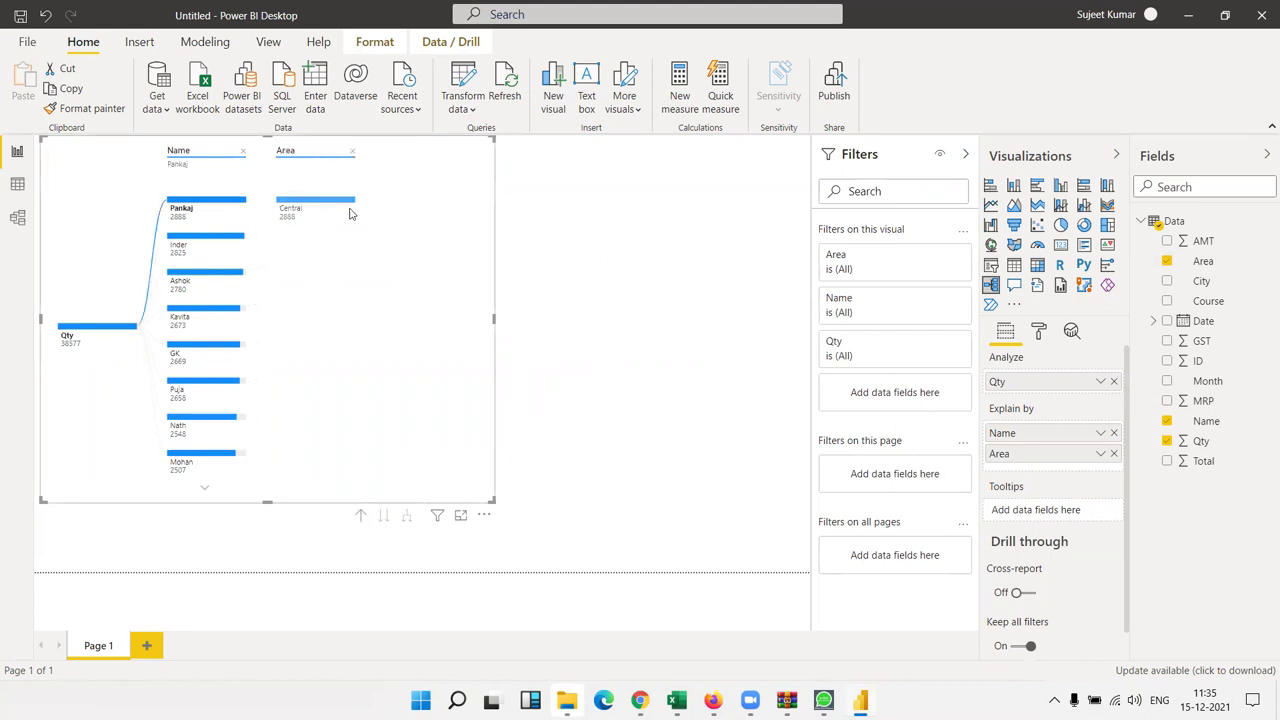
mouse_move(343, 206)
Show the Area breakdown for the second through sixth persons in turn
left_click(216, 237)
left_click(216, 277)
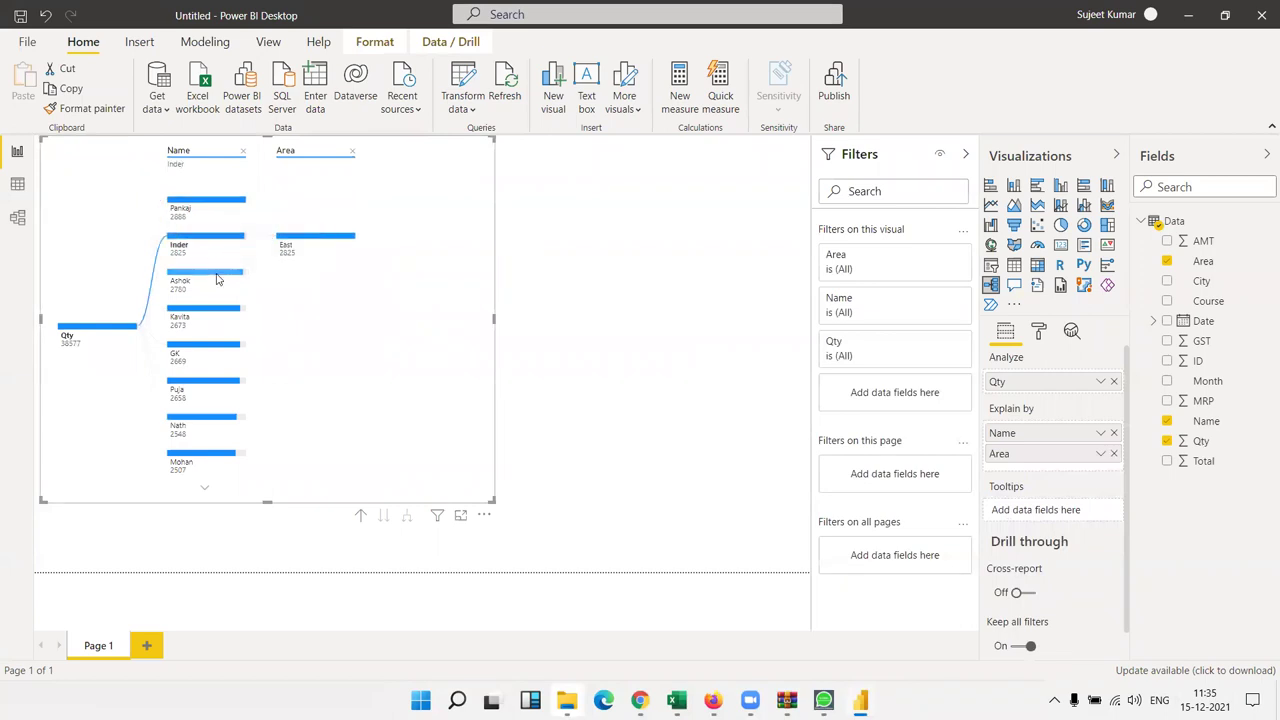
left_click(222, 311)
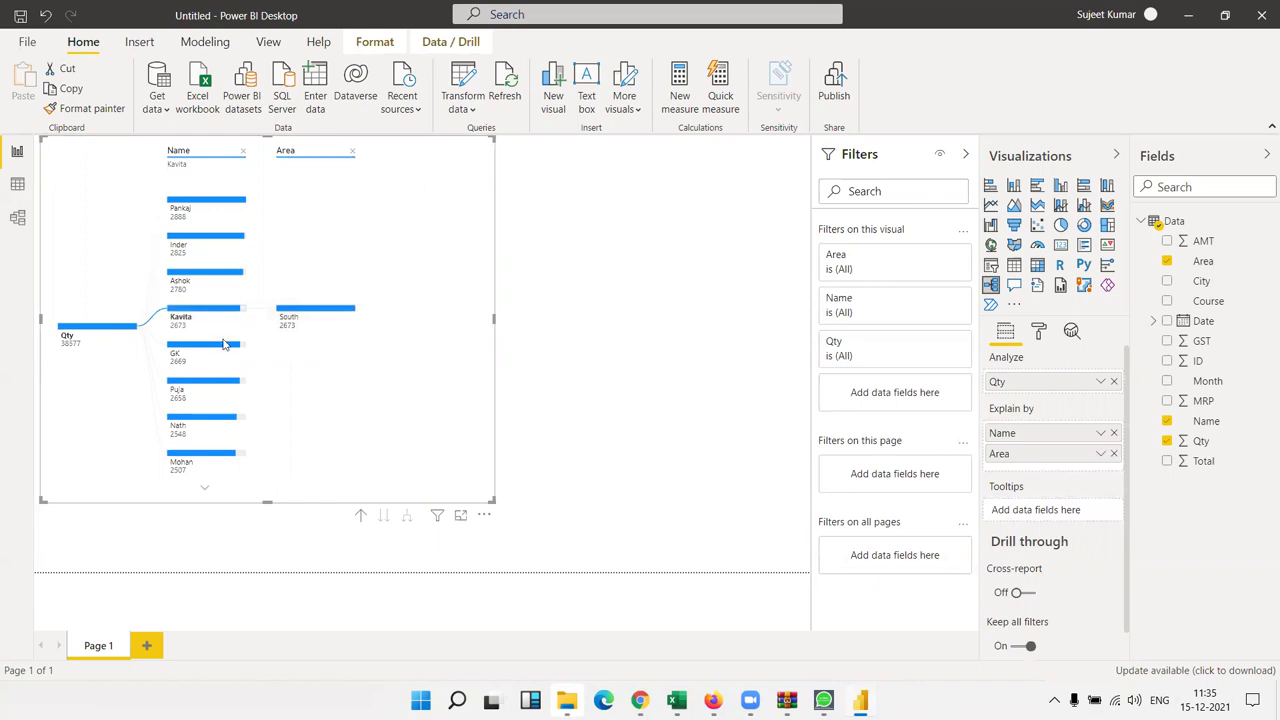
left_click(224, 344)
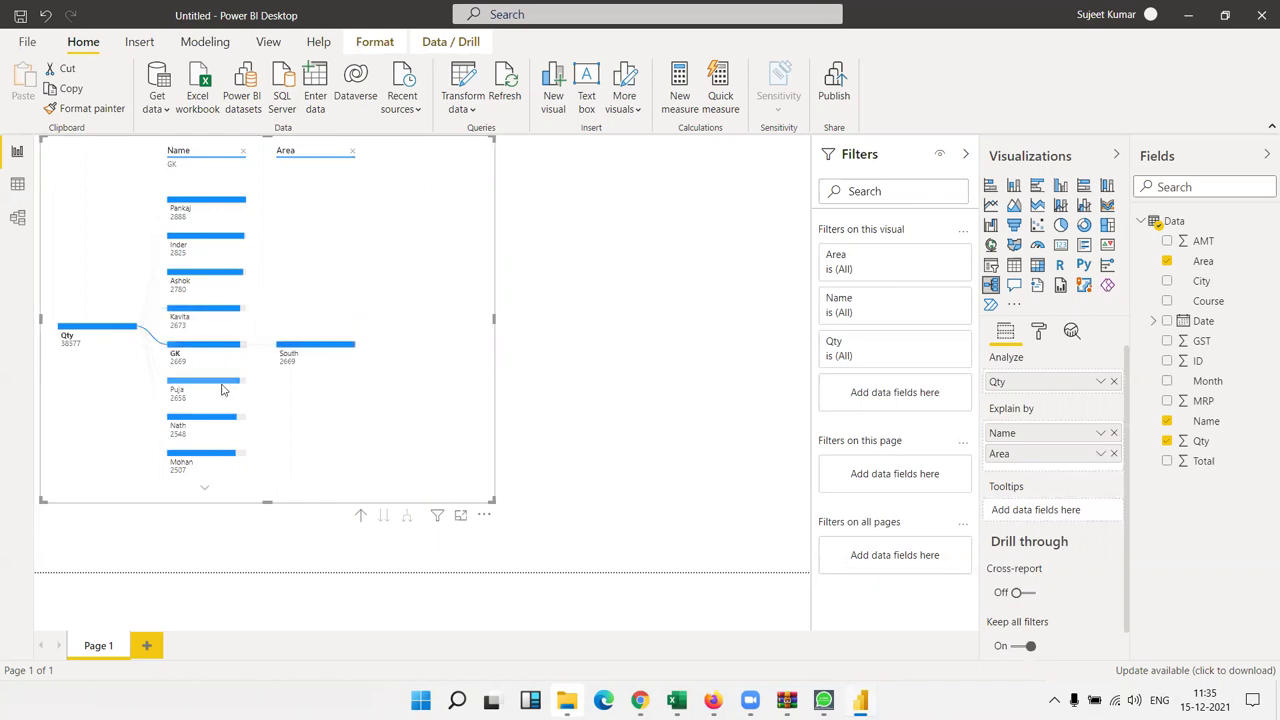
left_click(222, 388)
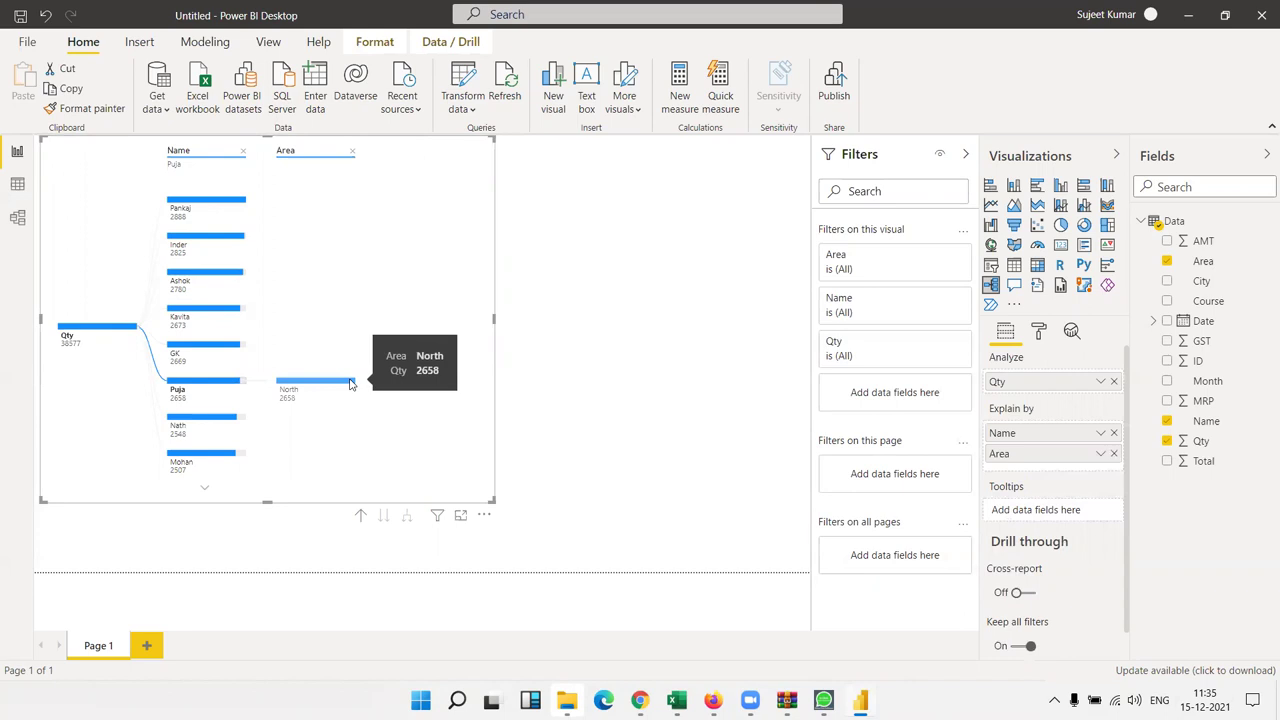
Cross-highlight the North node and the top person, then collapse the tree to the Qty root
left_click(350, 383)
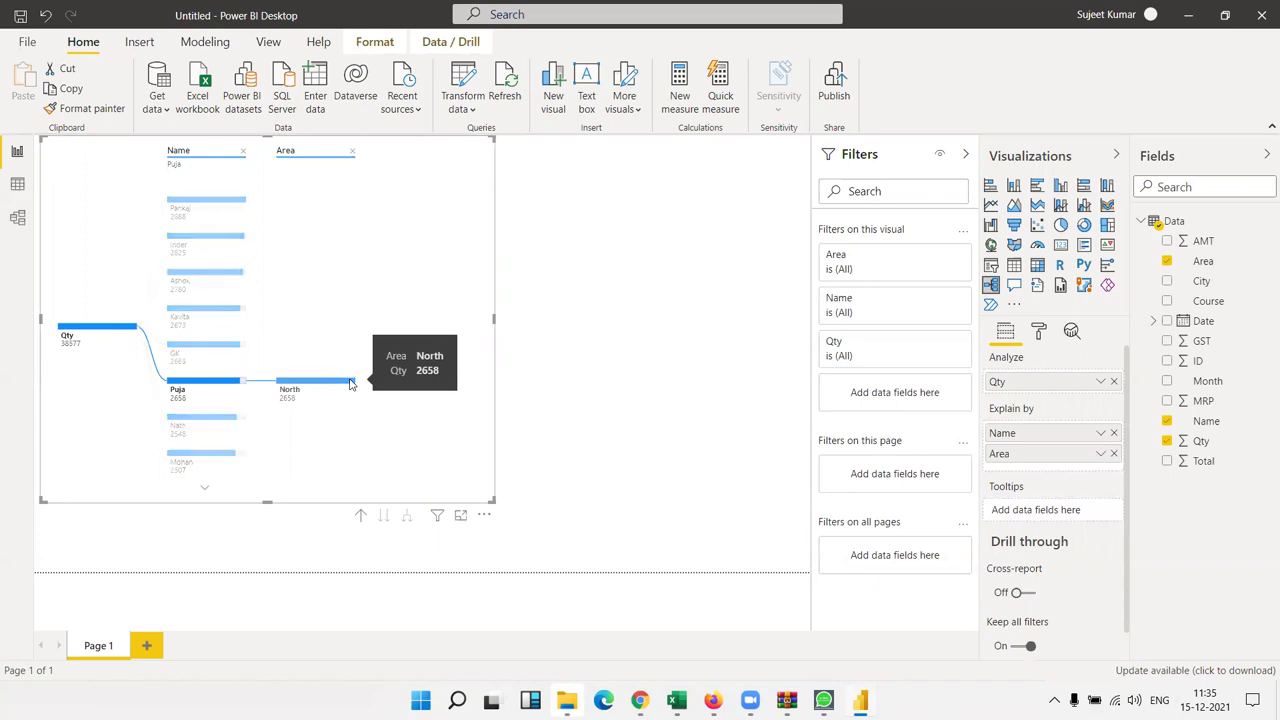
left_click(127, 331)
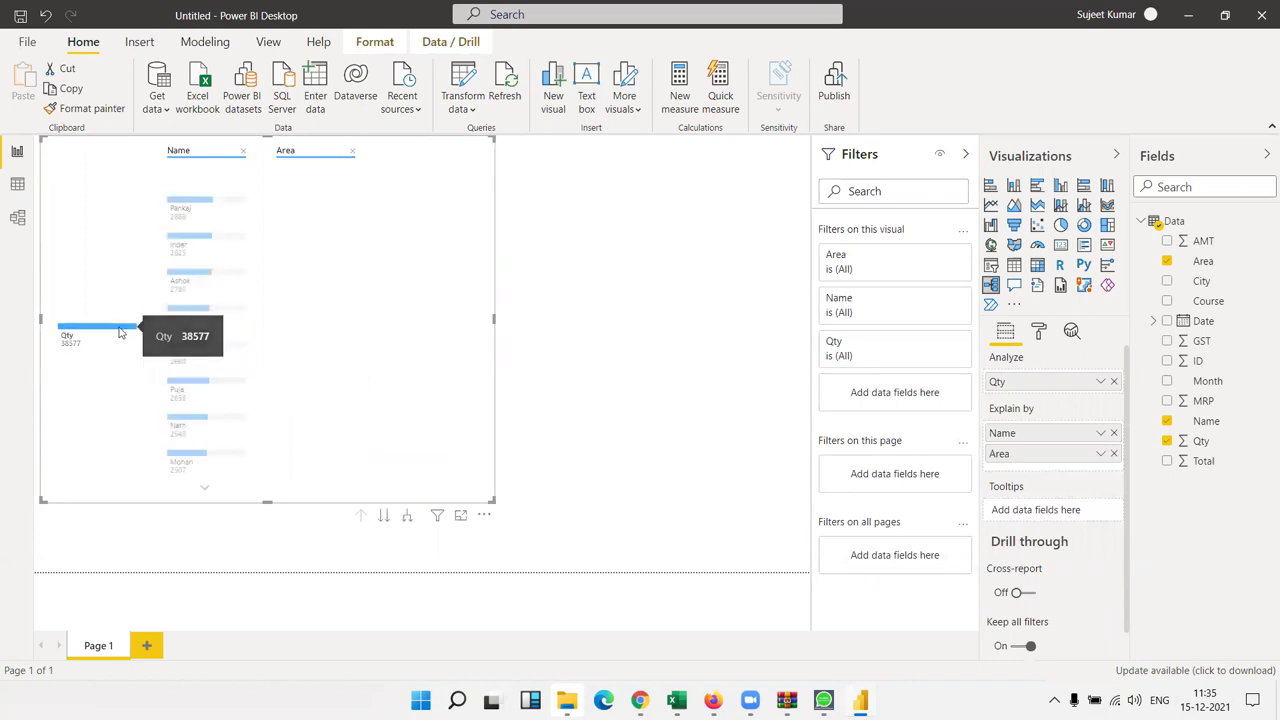
left_click(200, 203)
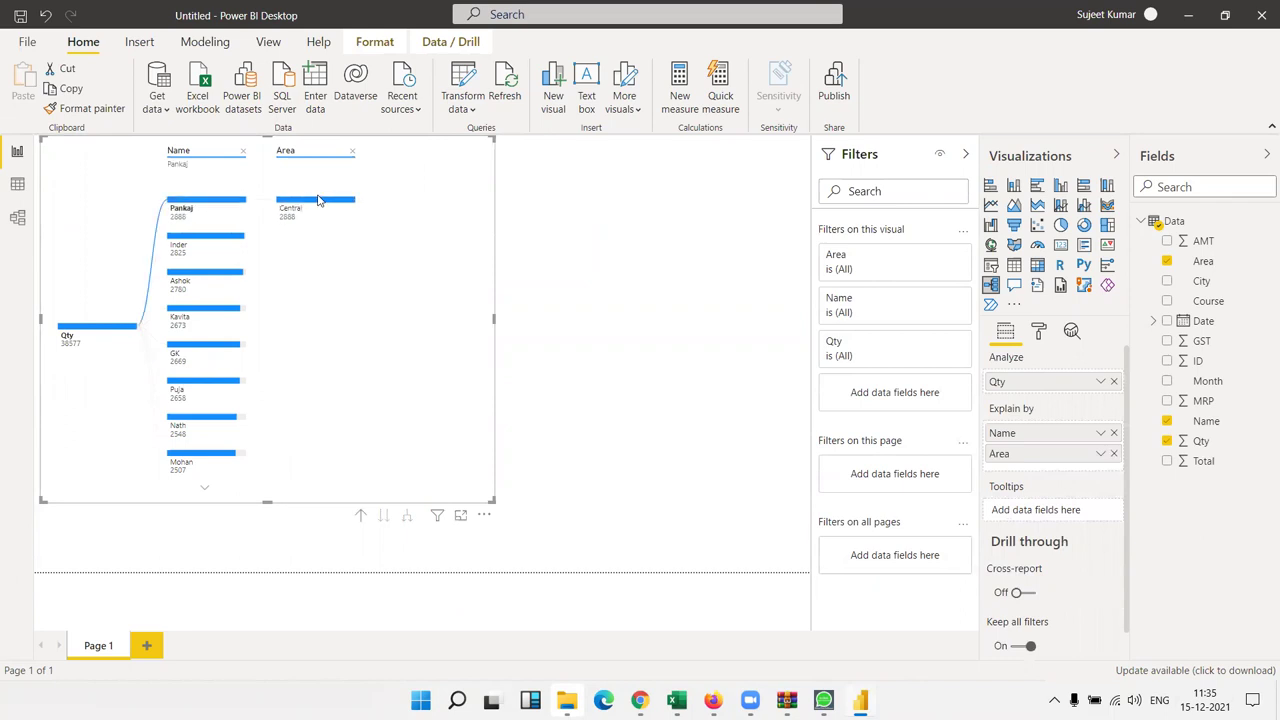
left_click(212, 200)
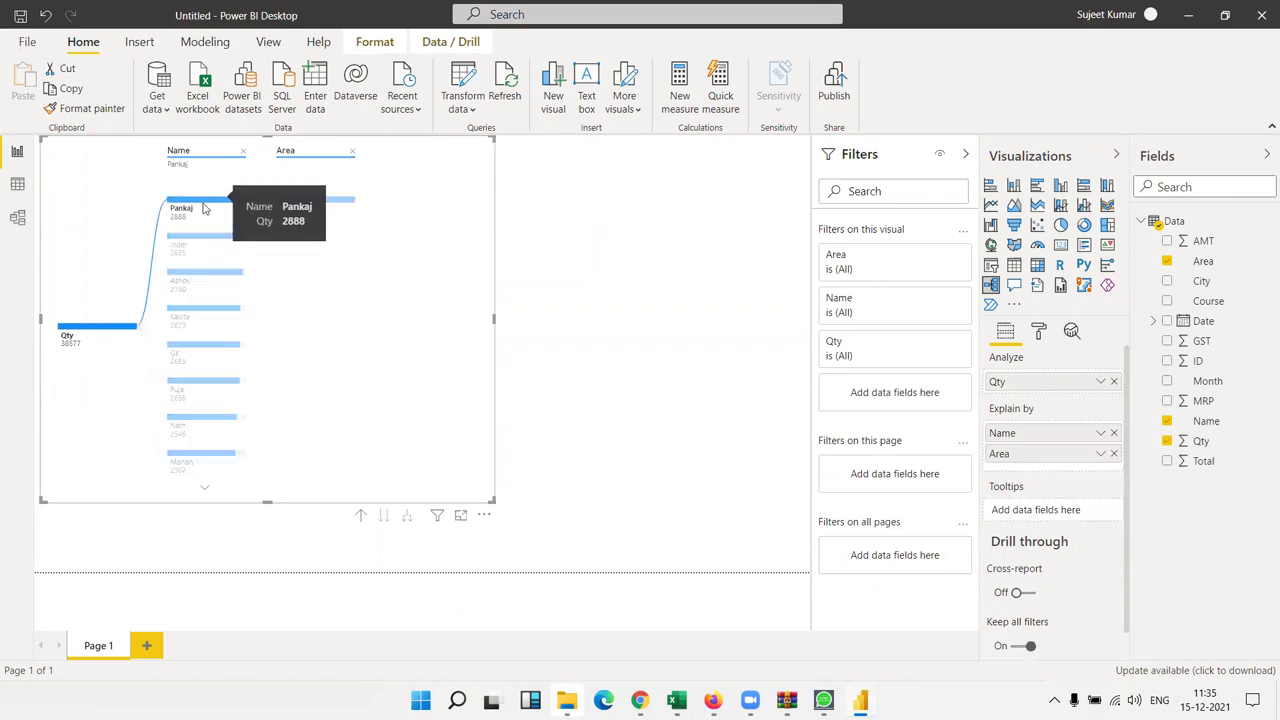
left_click(130, 325)
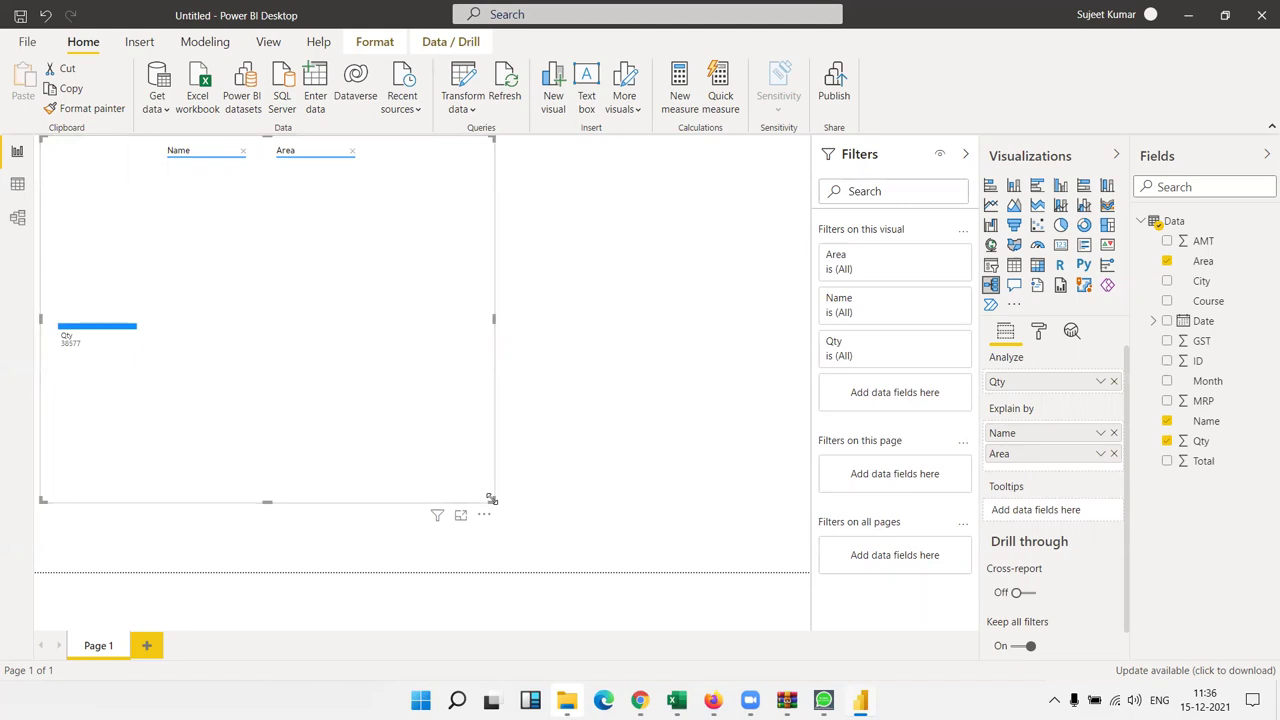
Delete the old tree and add a larger new decomposition tree analysing Qty (38577)
key("Delete")
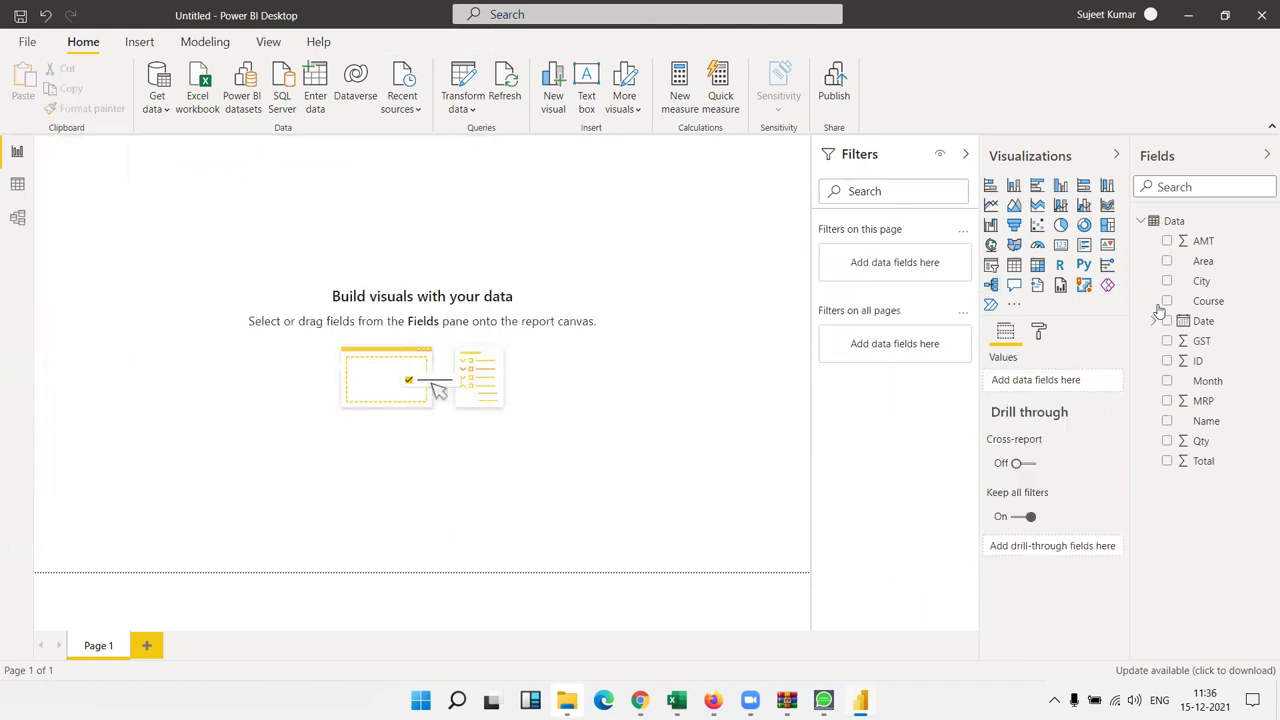
left_click(990, 285)
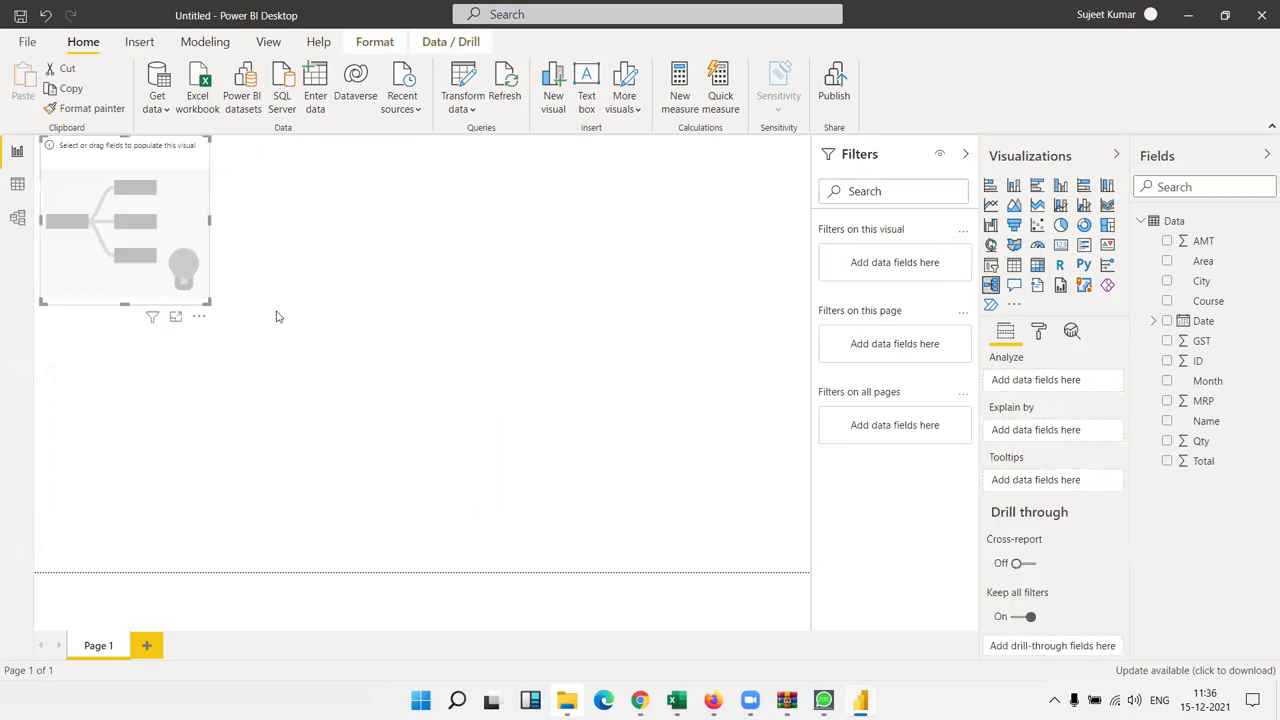
mouse_move(209, 301)
left_mouse_down()
mouse_move(690, 507)
mouse_move(770, 562)
left_mouse_up()
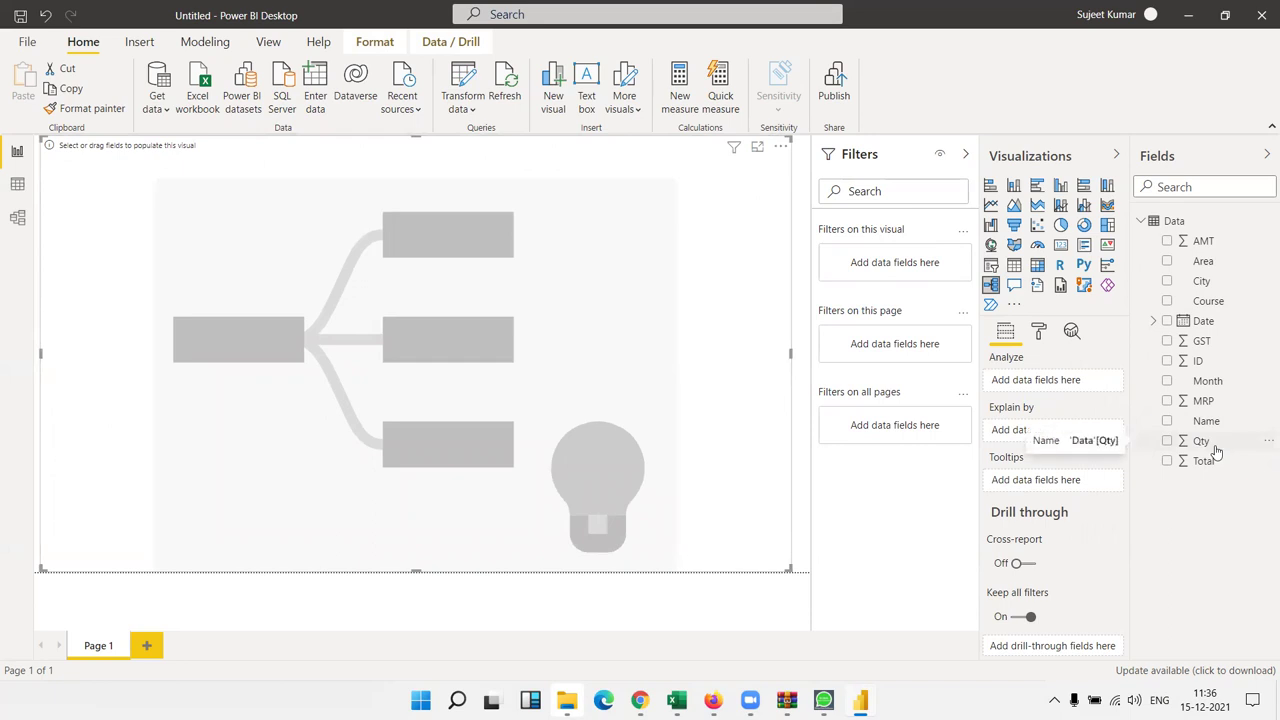
mouse_move(1216, 453)
left_mouse_down()
mouse_move(186, 338)
mouse_move(207, 336)
left_mouse_up()
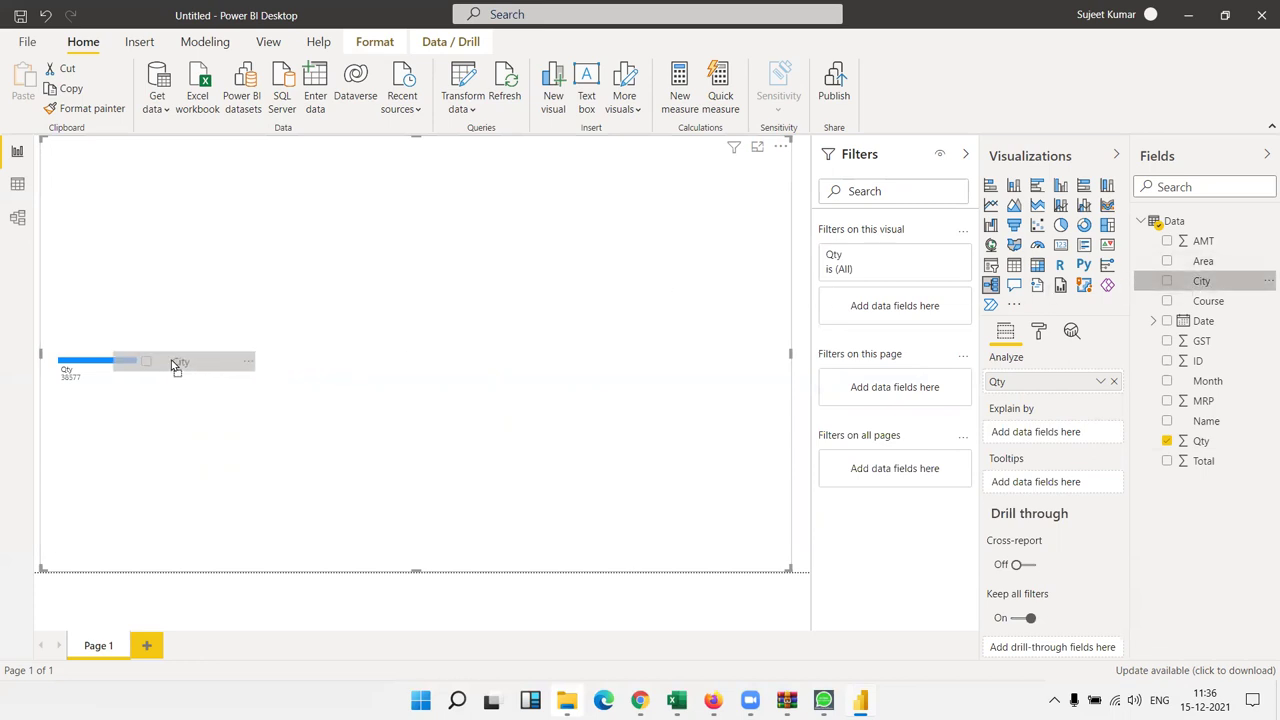
Add City as an explain-by field and split the Qty total by City
left_click_drag(1205, 285, 199, 365)
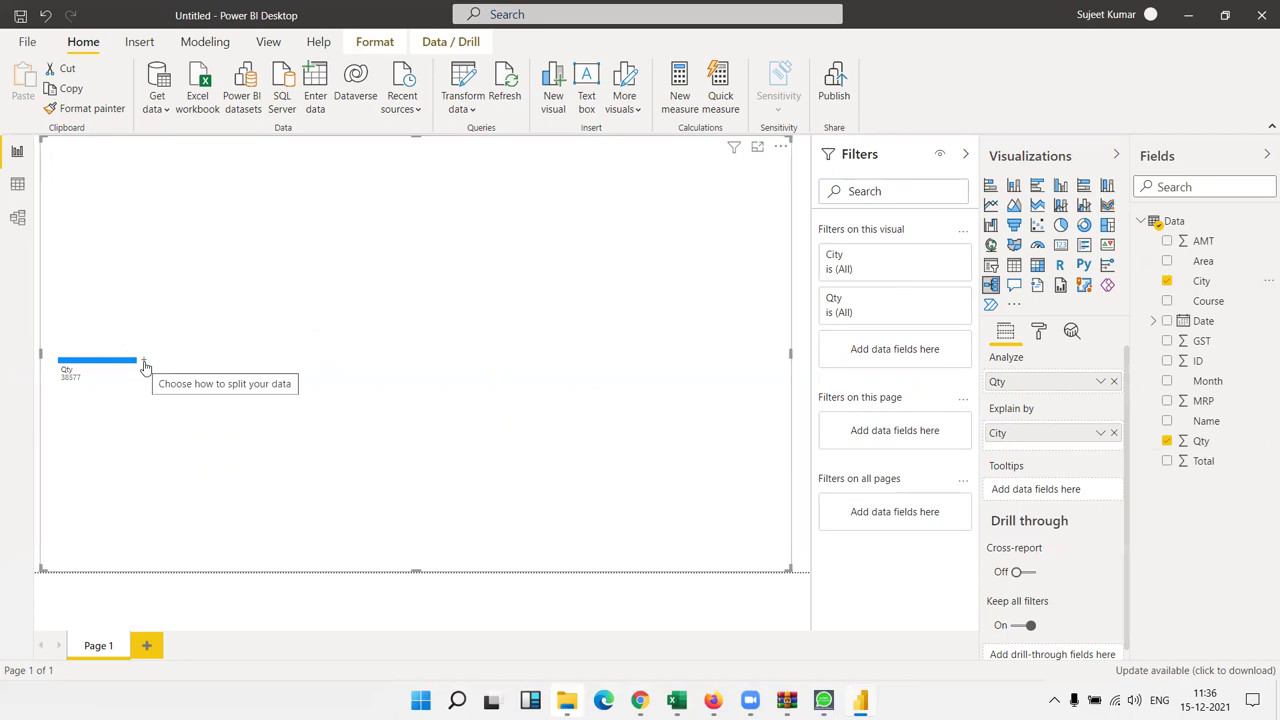
left_click(146, 366)
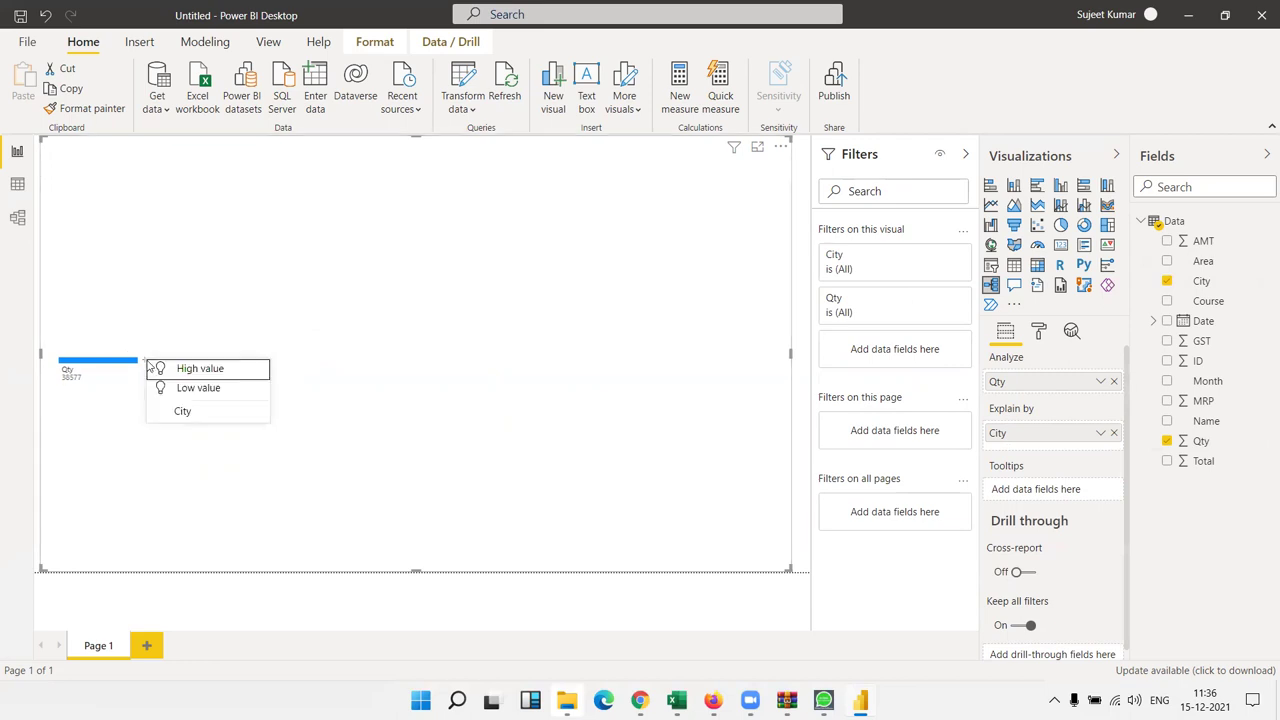
left_click(207, 412)
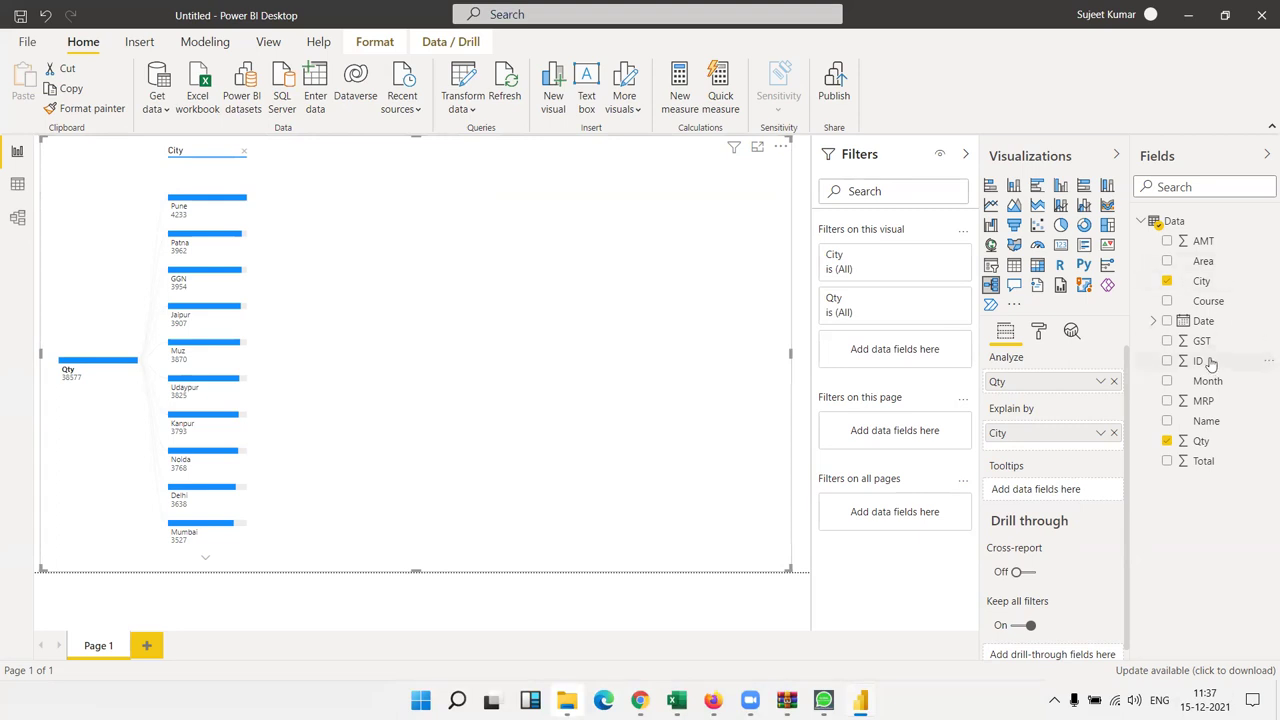
Add Course as an explain-by field and break Pune's 4233 down by Course
left_click_drag(1222, 311, 310, 234)
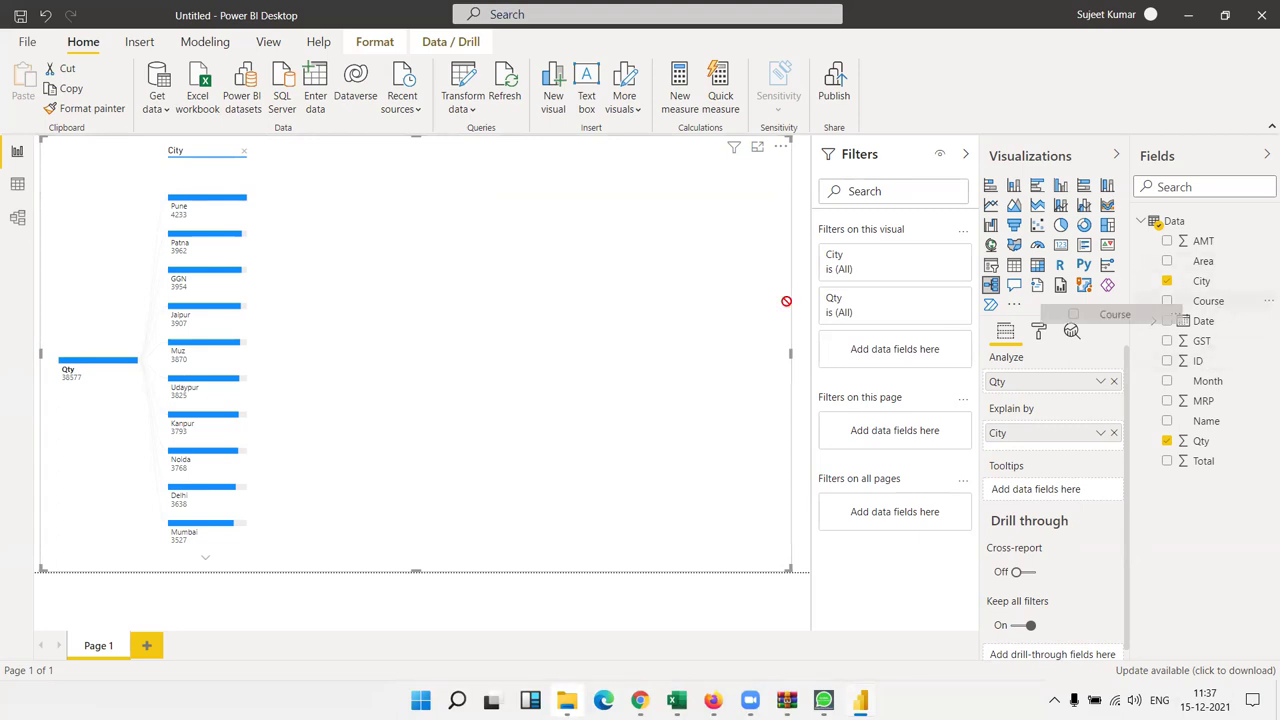
left_click(253, 202)
left_click(298, 247)
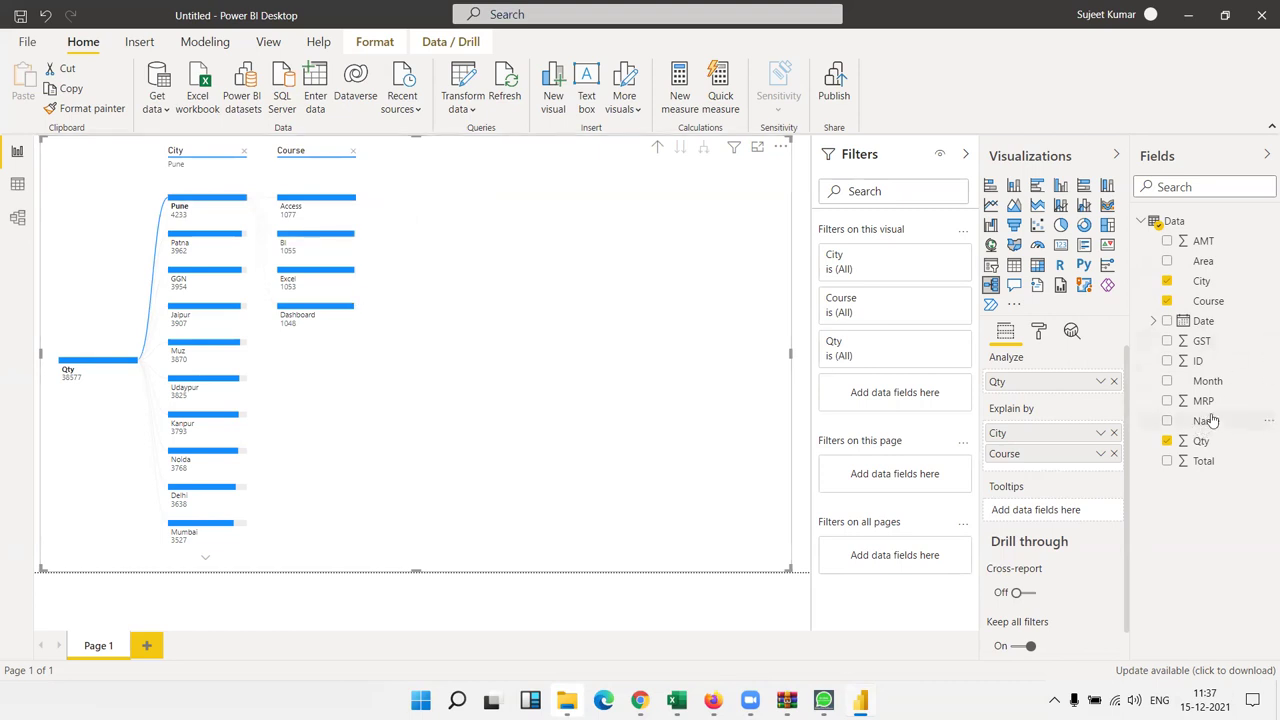
Add Month as an explain-by field and break the Access course down by Month
left_click_drag(1210, 386, 419, 224)
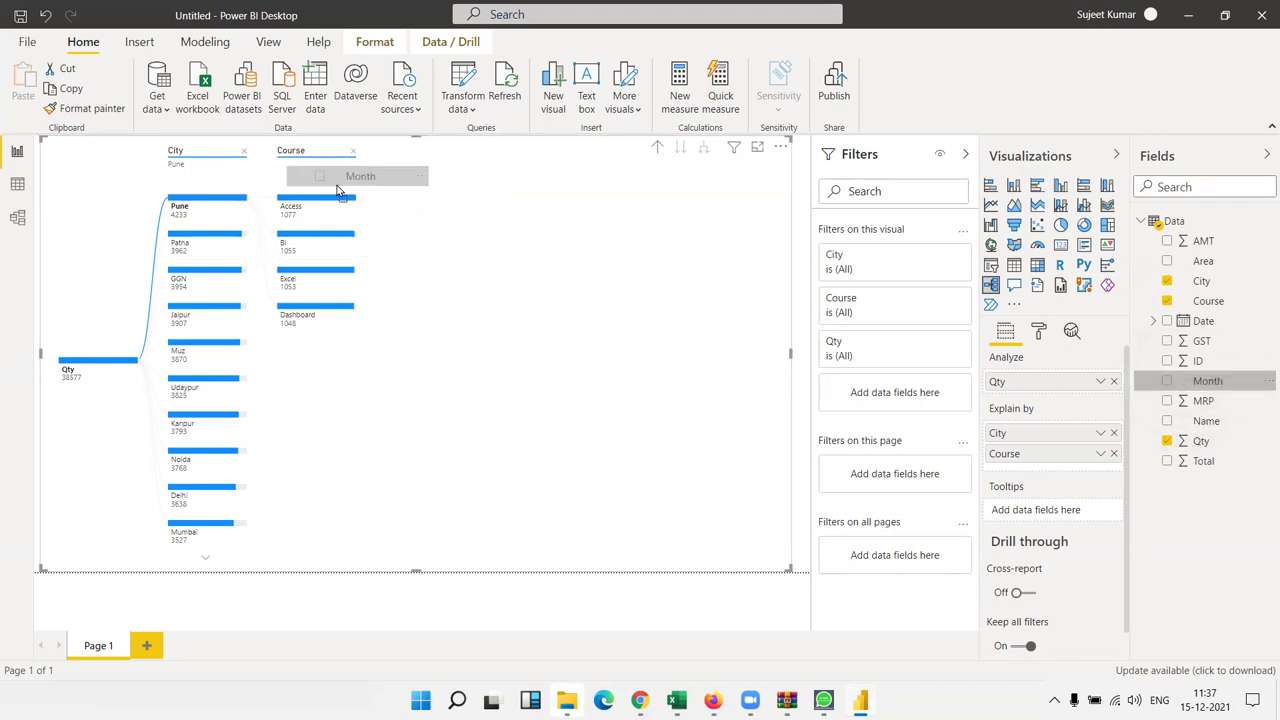
left_click_drag(419, 224, 366, 218)
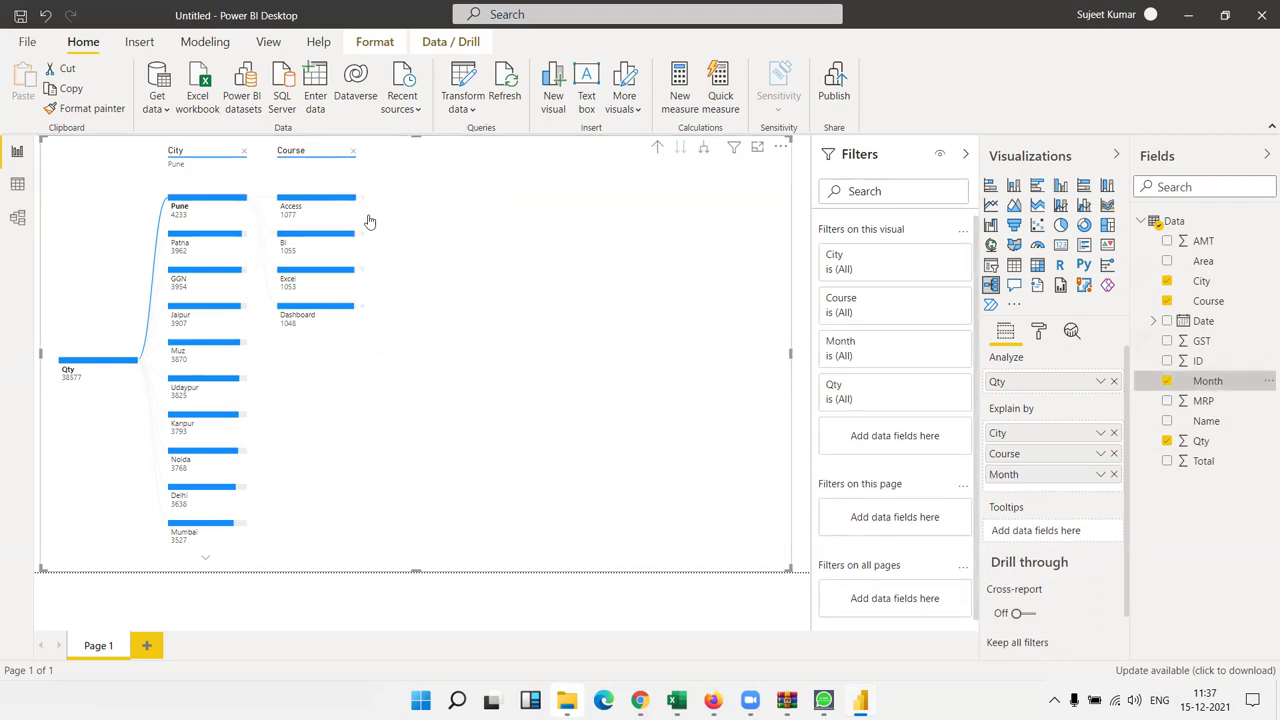
left_click(363, 204)
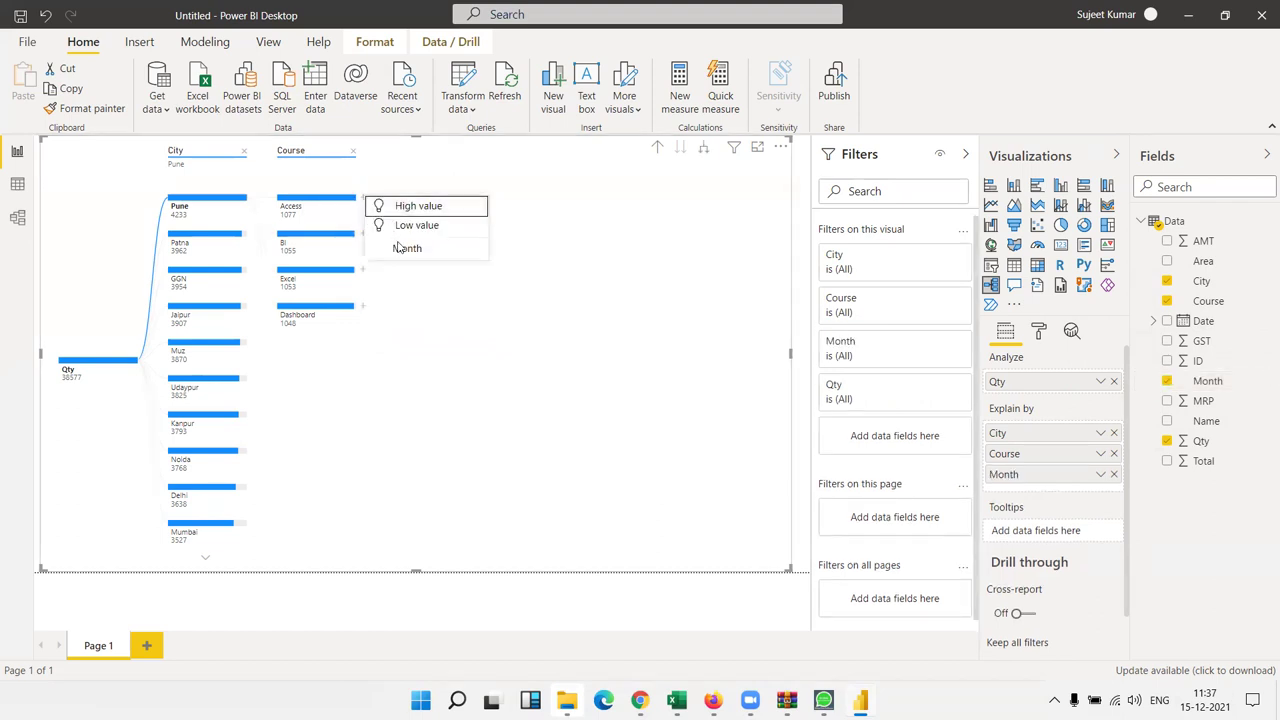
left_click(402, 247)
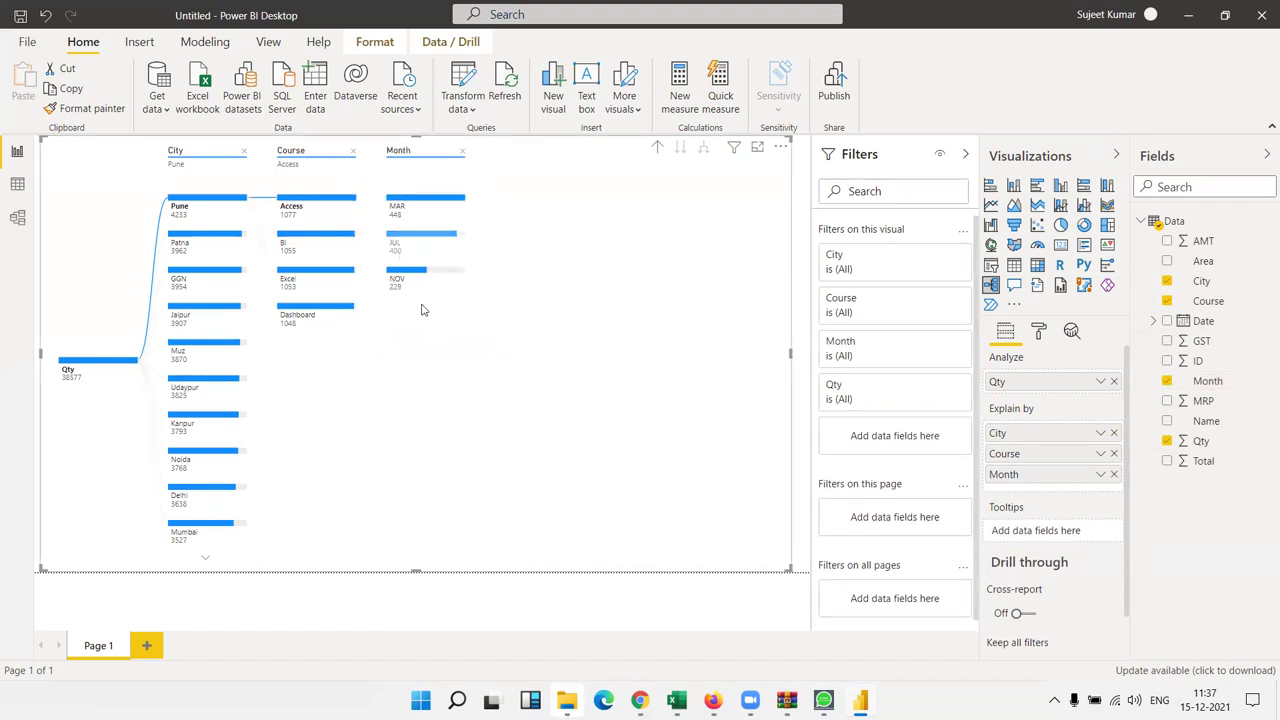
Select the Pune node, then collapse the tree back to its Qty root of 38577
left_click(1167, 280)
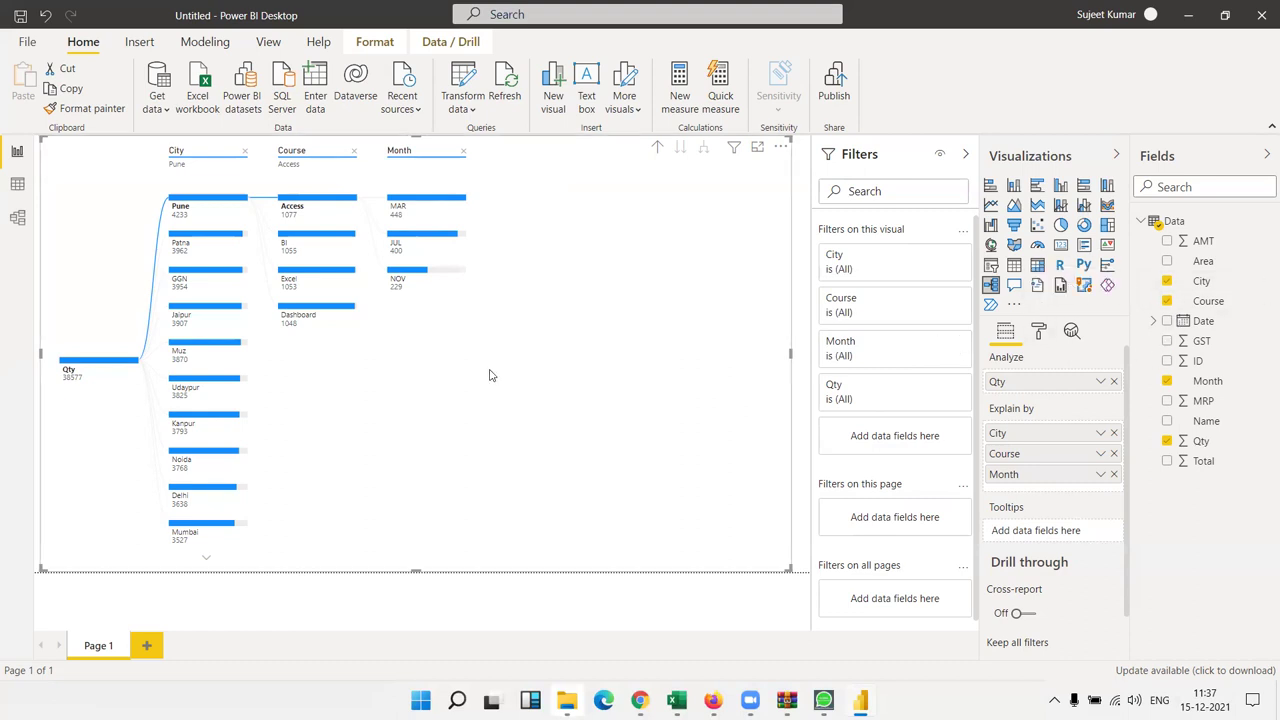
left_click(240, 203)
left_click(110, 367)
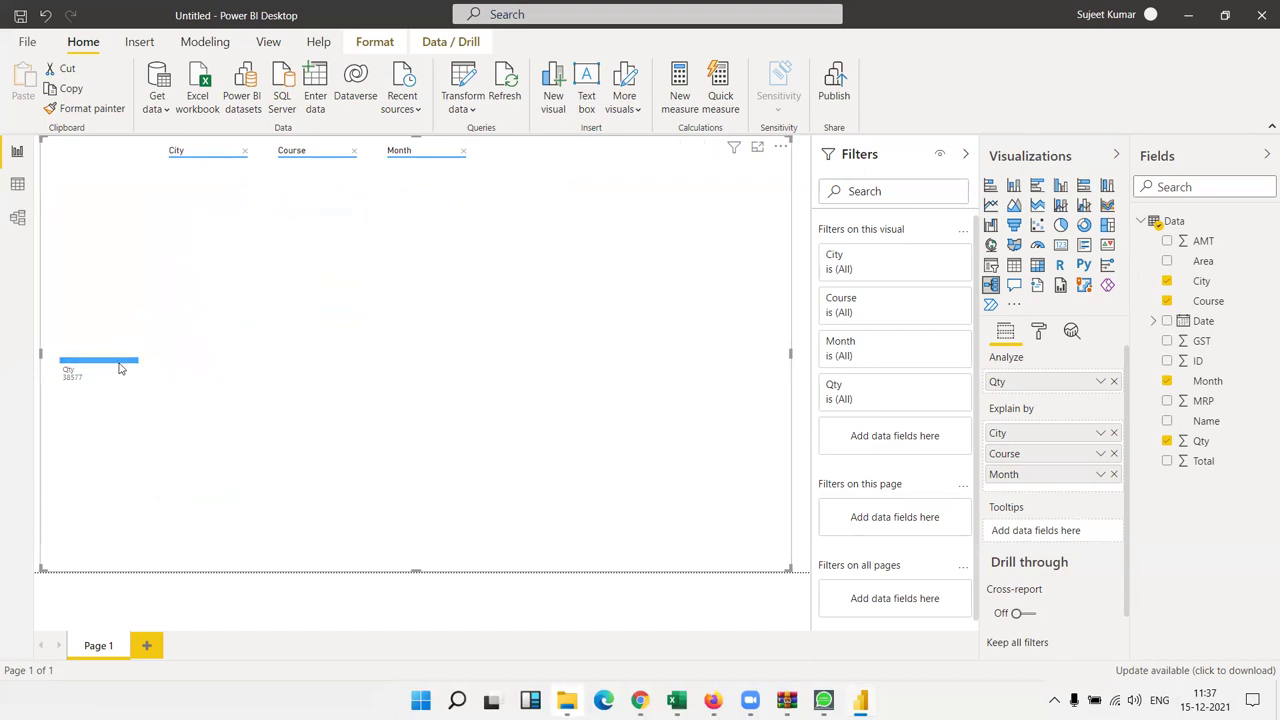
Drill Qty through GGN (3954) and MS Office (833) to months, then show Qty's summarisation options
left_click(118, 368)
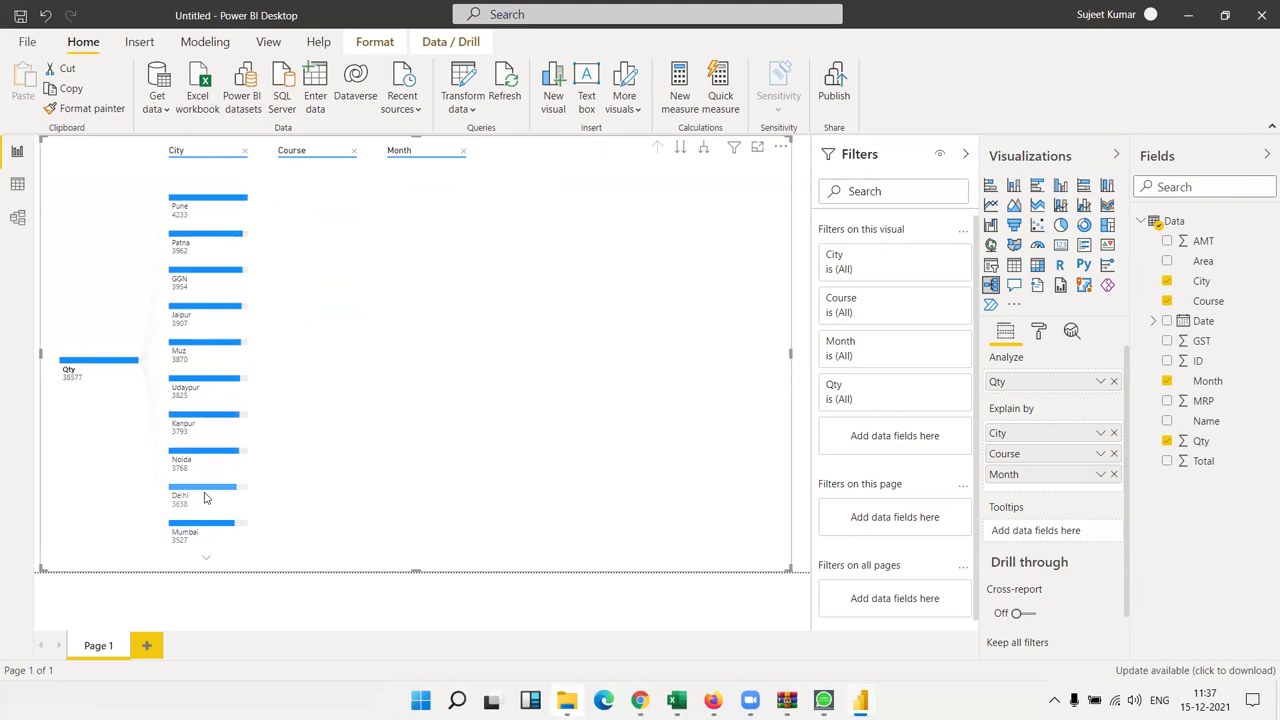
left_click(201, 272)
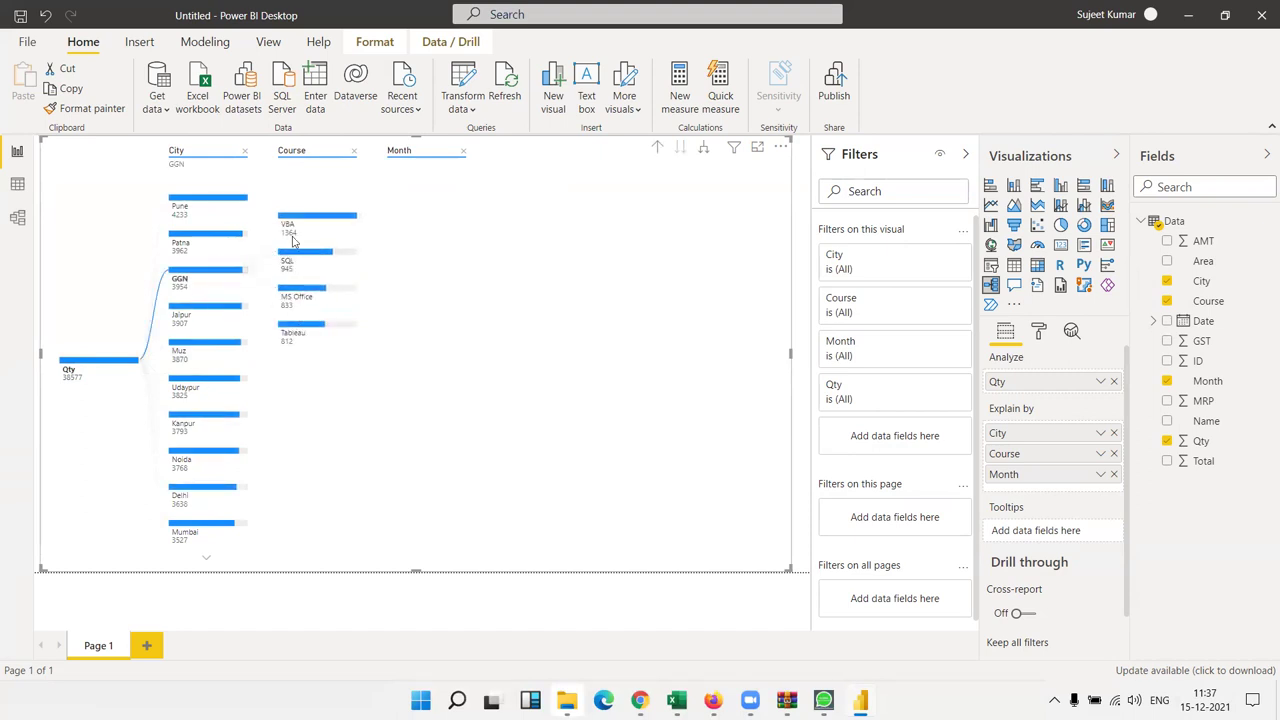
left_click(308, 296)
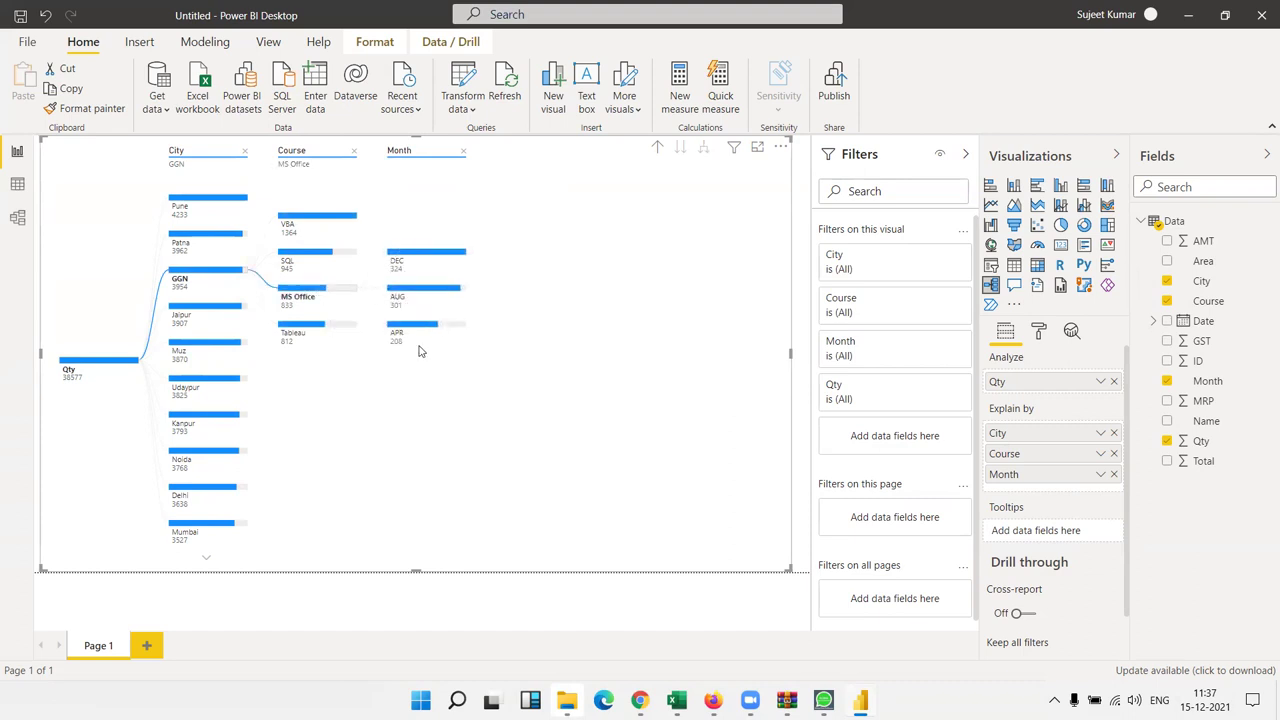
mouse_move(419, 344)
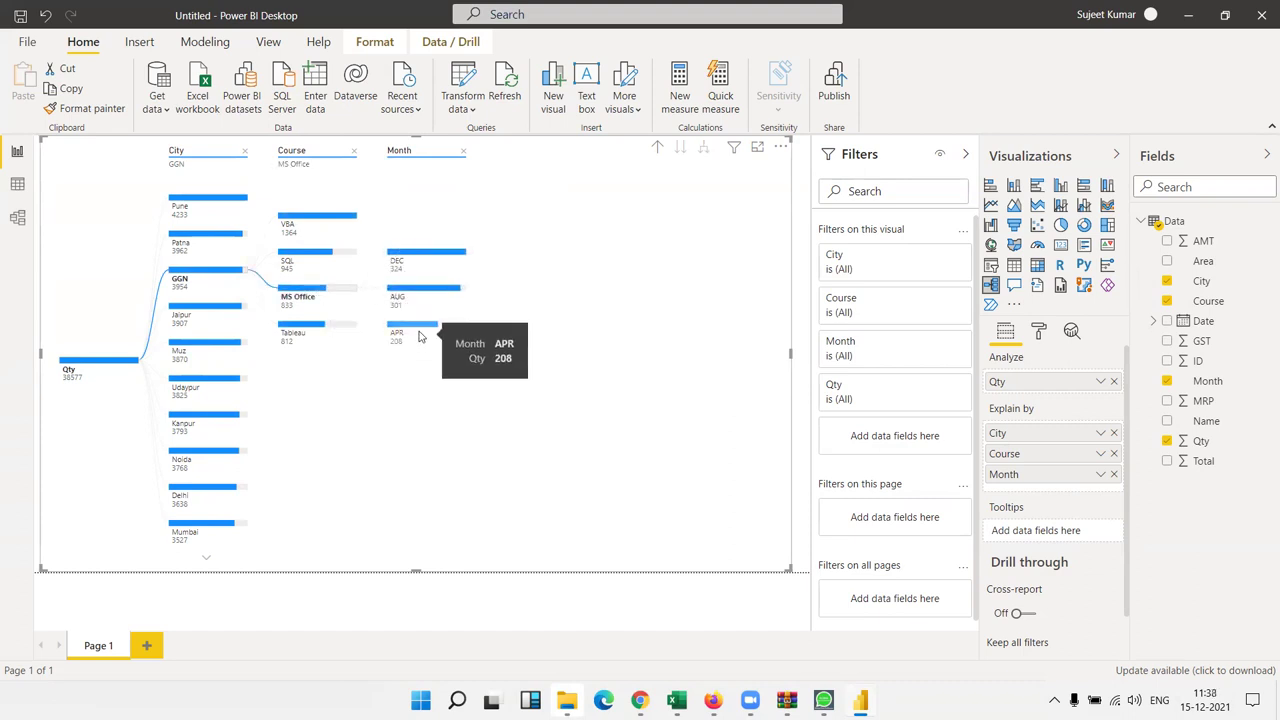
mouse_move(414, 298)
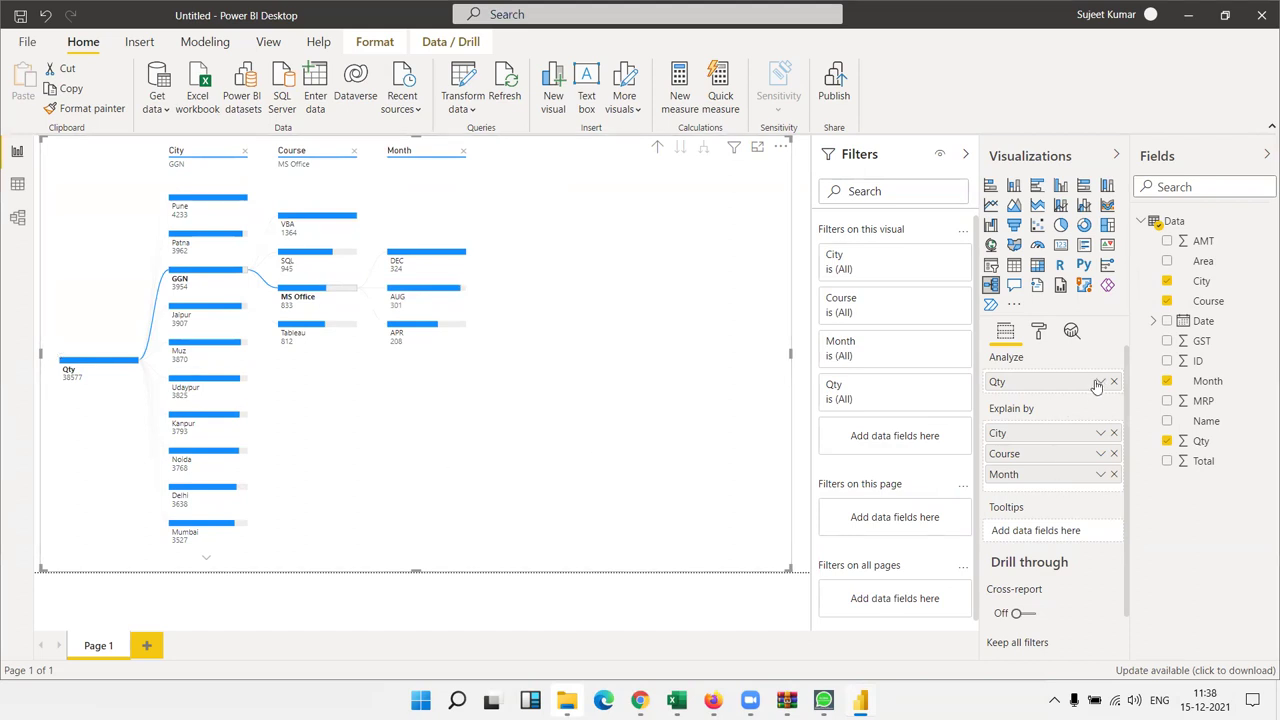
left_click(1099, 383)
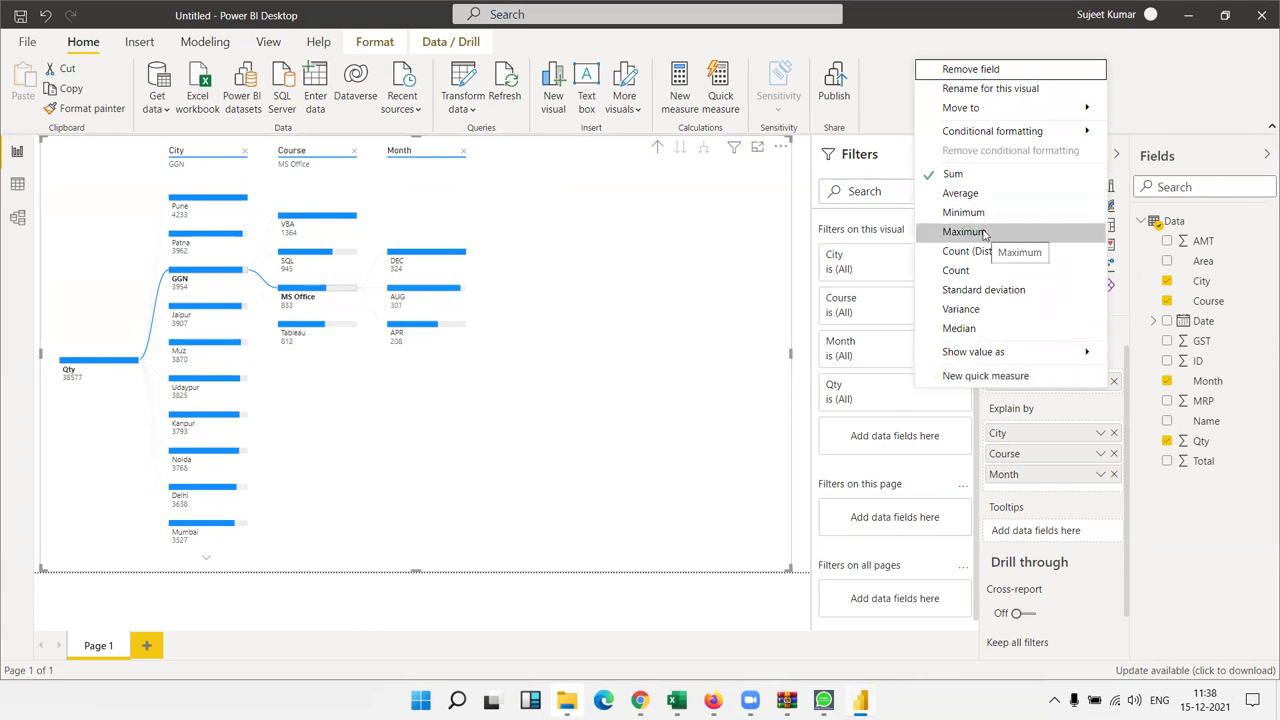
Dismiss the Qty options unchanged and remove Qty from the Analyze well
mouse_move(1055, 358)
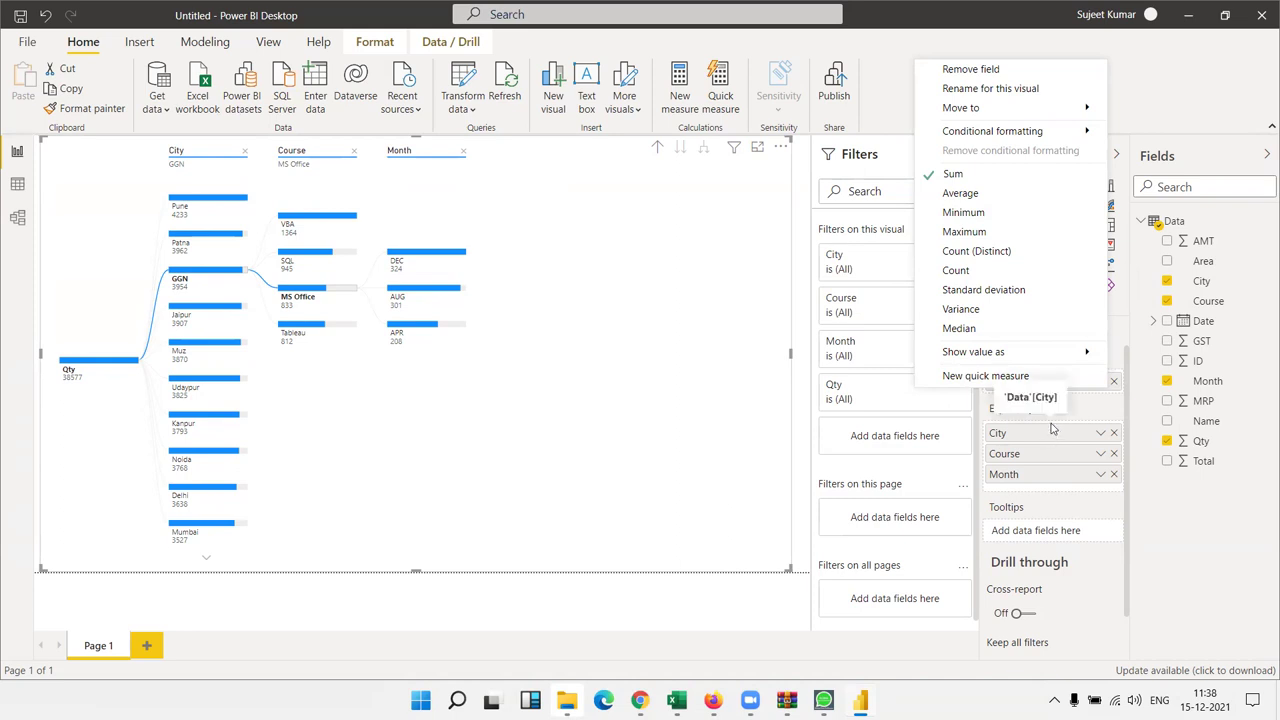
left_click(1138, 97)
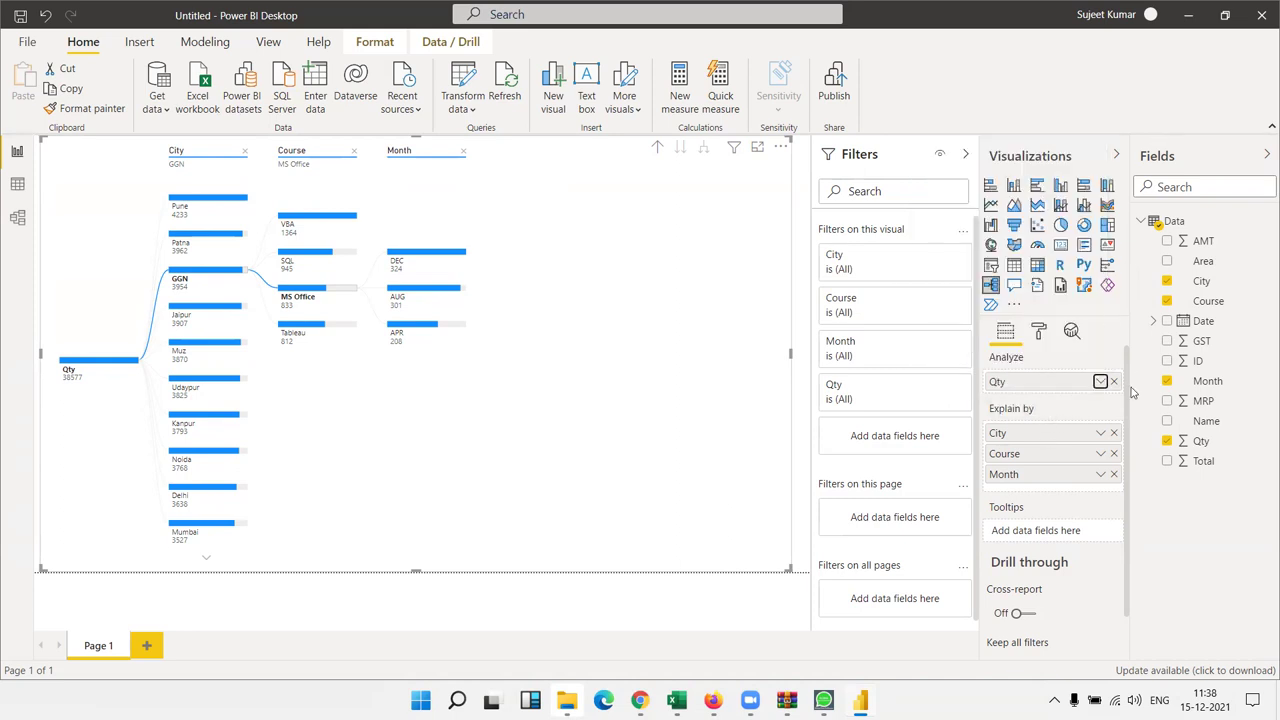
left_click(1114, 382)
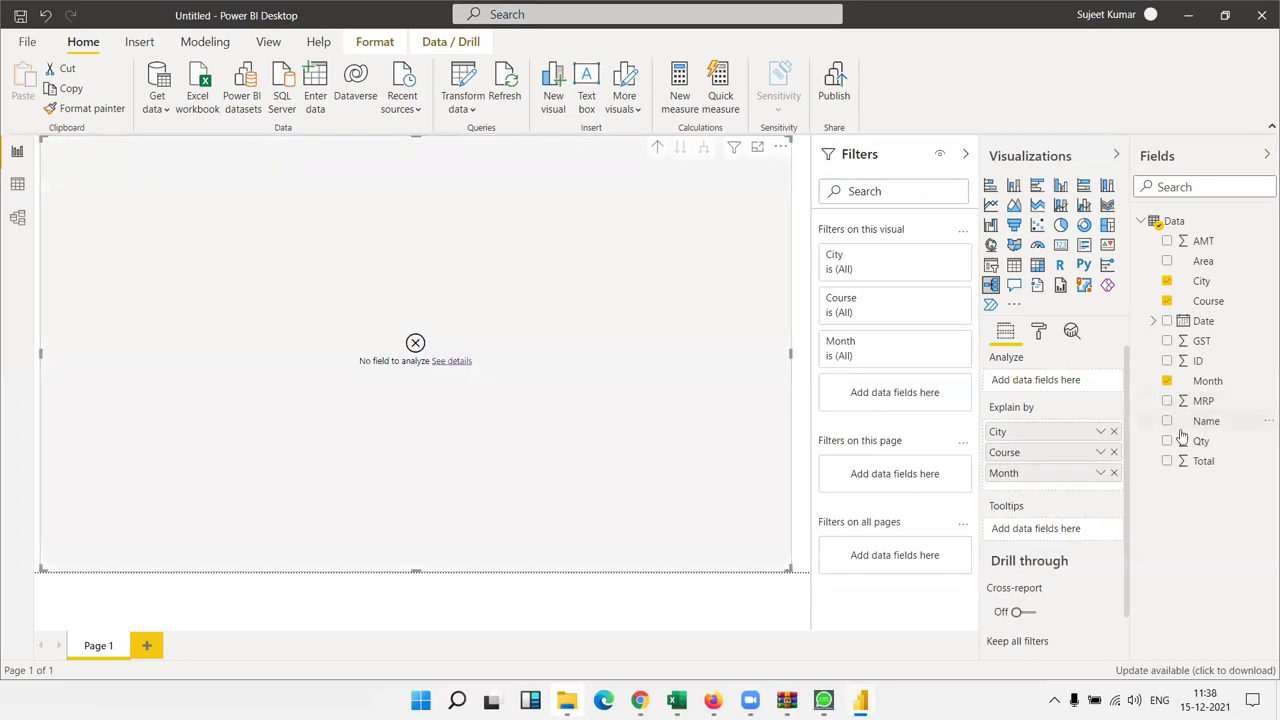
Analyse Count of Name in the tree, keeping the plain Count summarisation (total 801)
left_click_drag(1205, 428, 1048, 388)
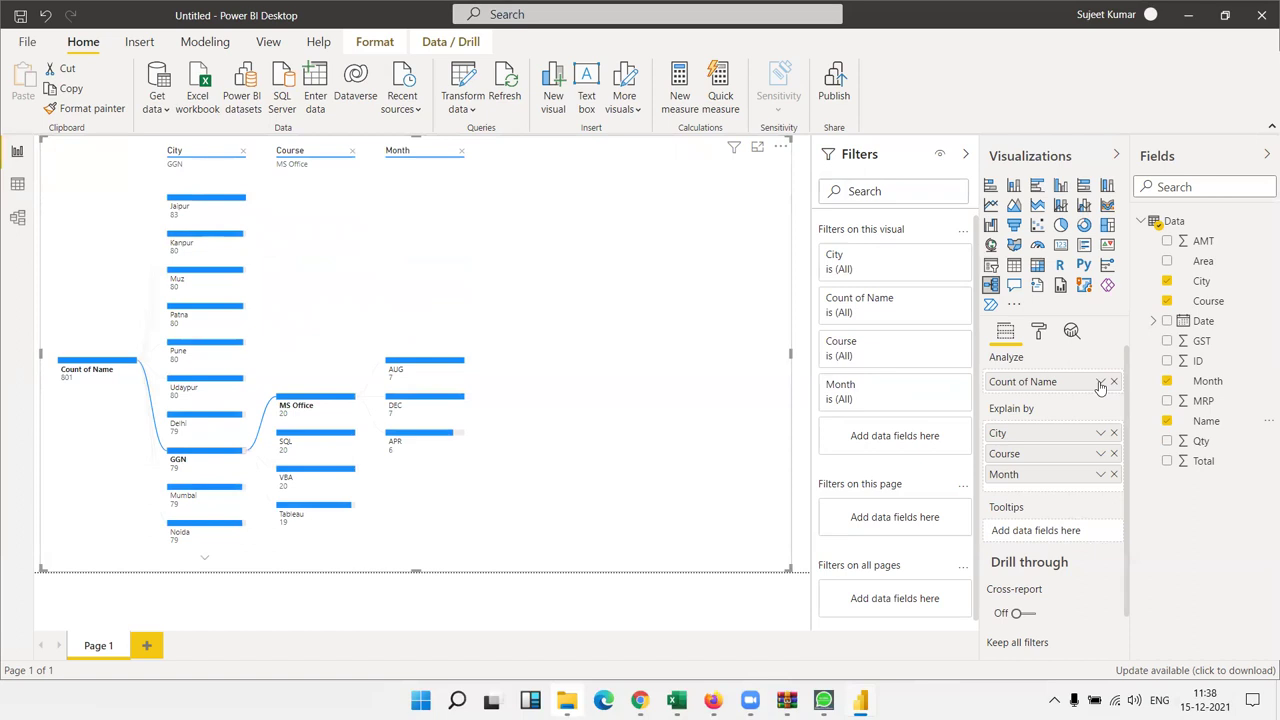
left_click(1100, 383)
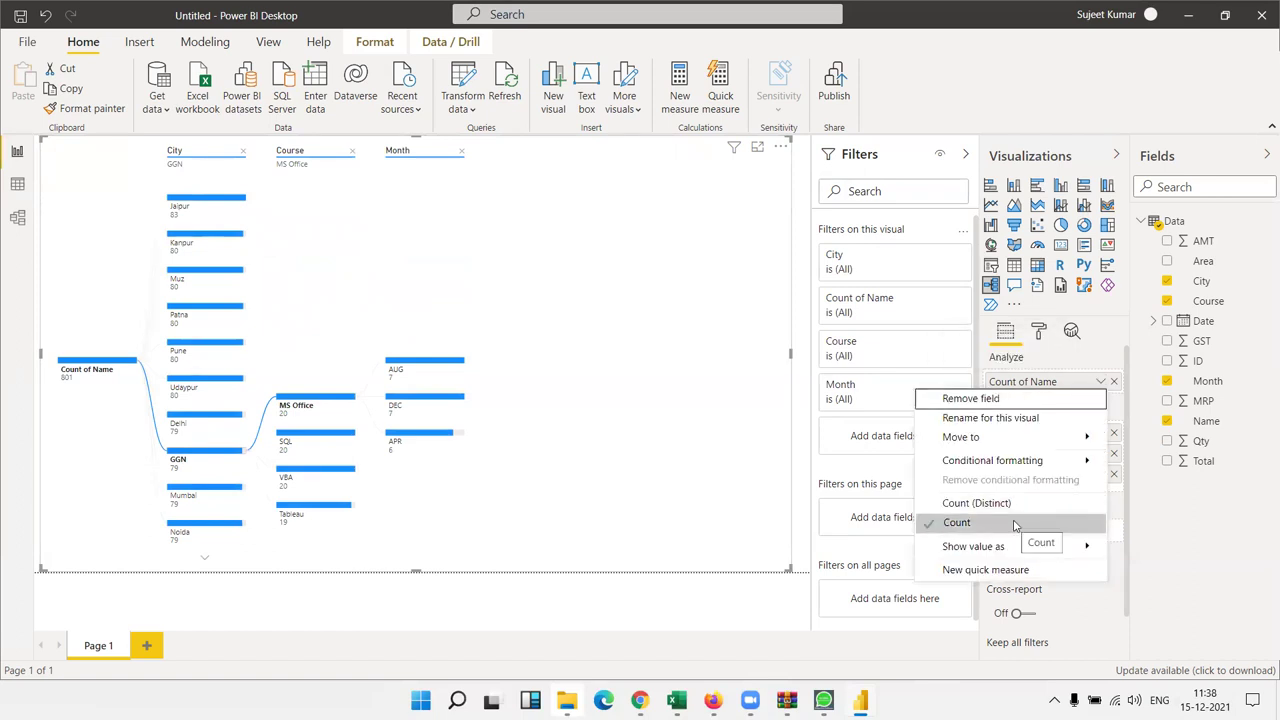
left_click(1085, 95)
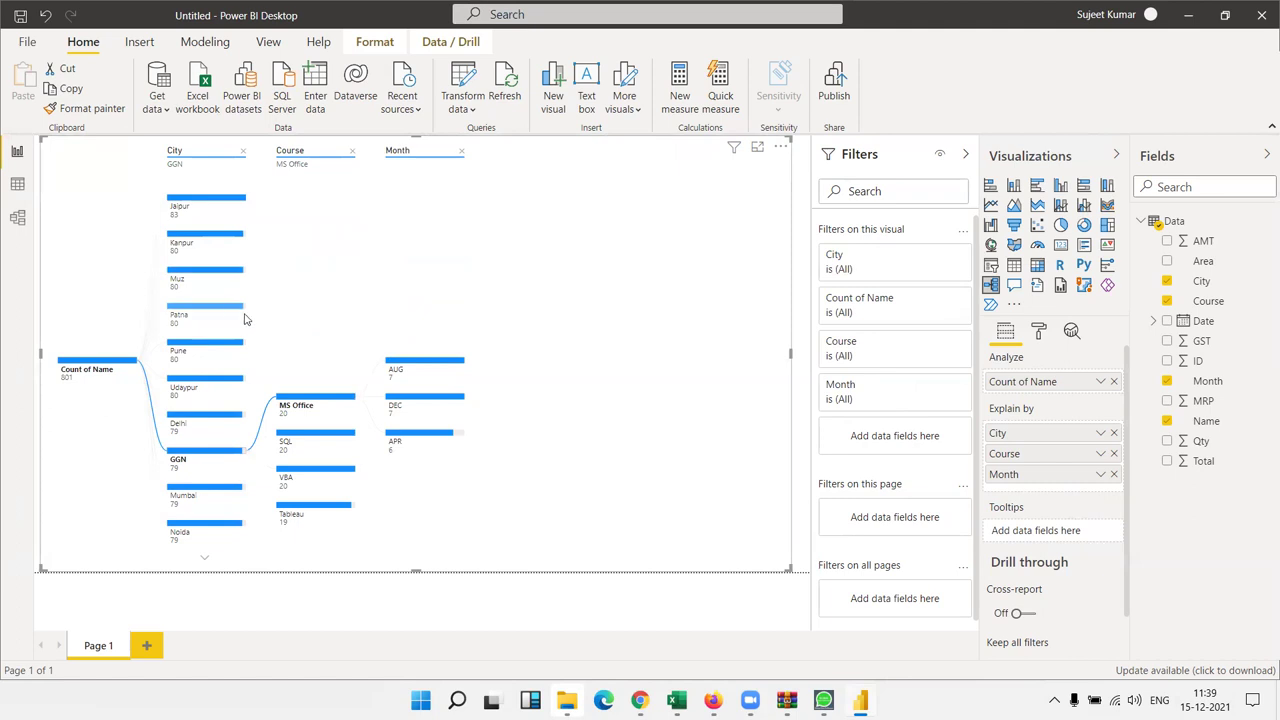
Shrink the decomposition tree, nudge it right and down, then widen it to the right
left_click_drag(788, 570, 503, 539)
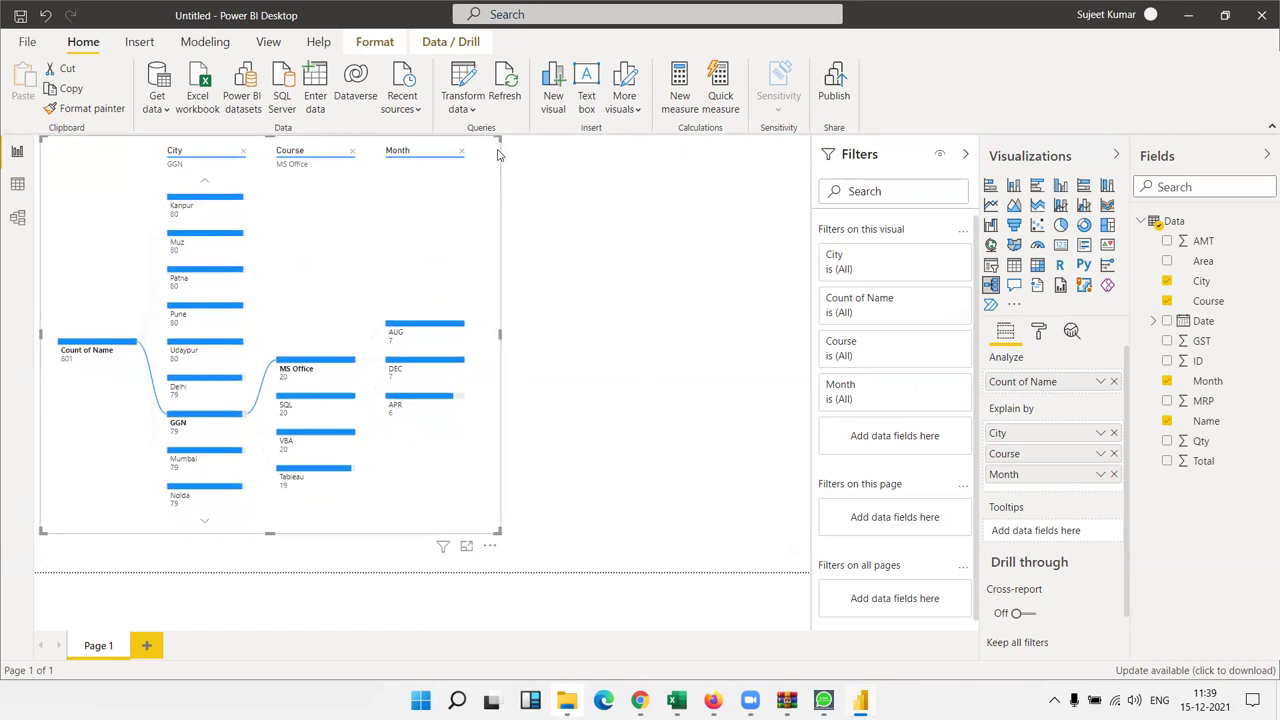
left_click_drag(501, 160, 509, 178)
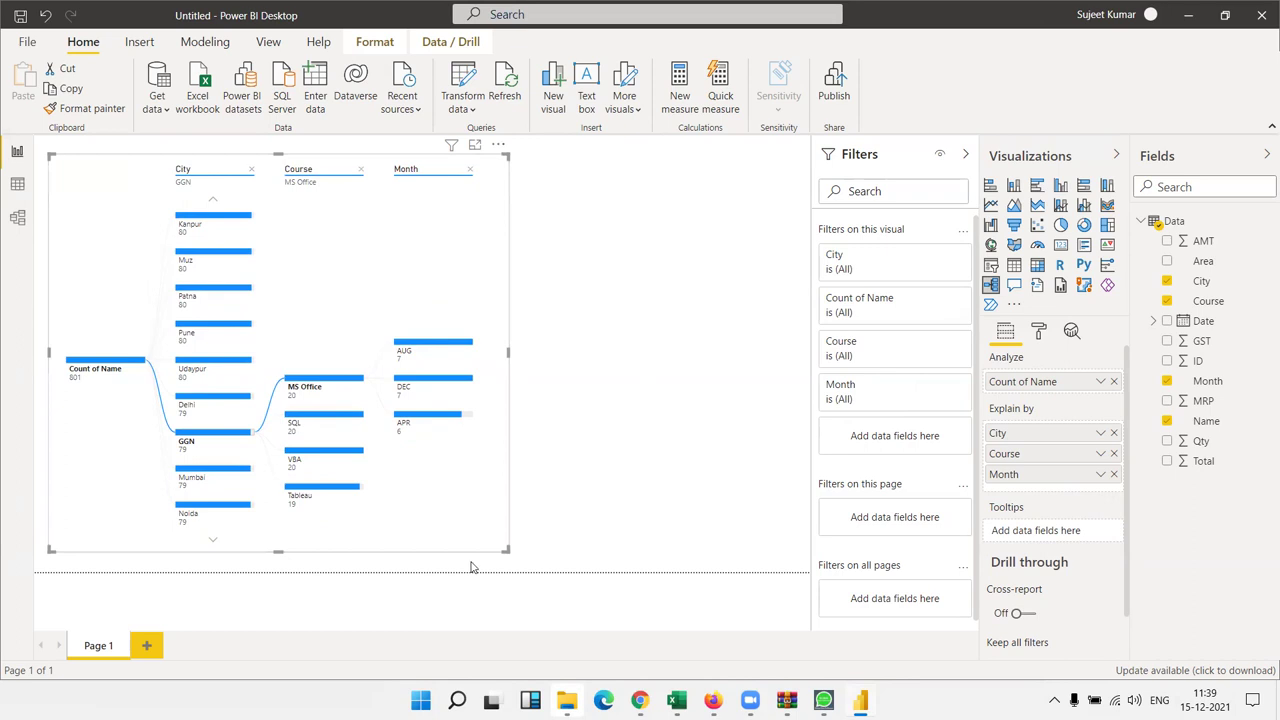
left_click_drag(507, 550, 710, 550)
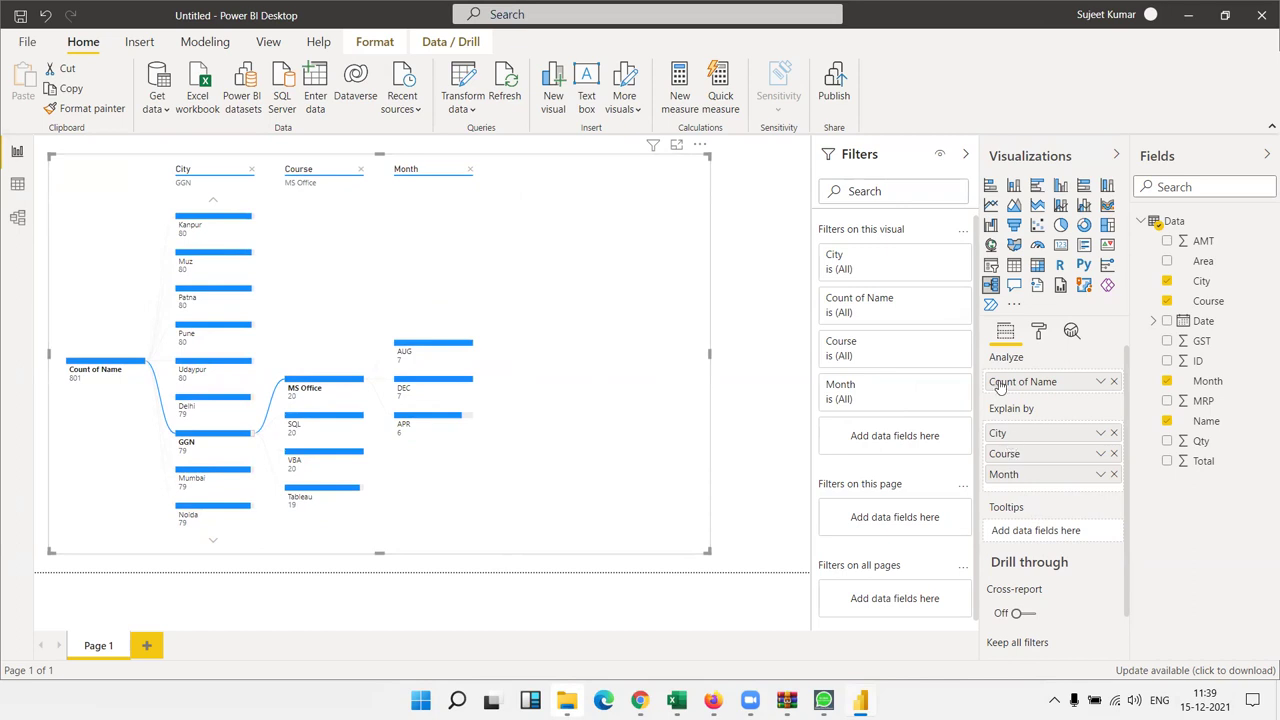
left_click(1100, 433)
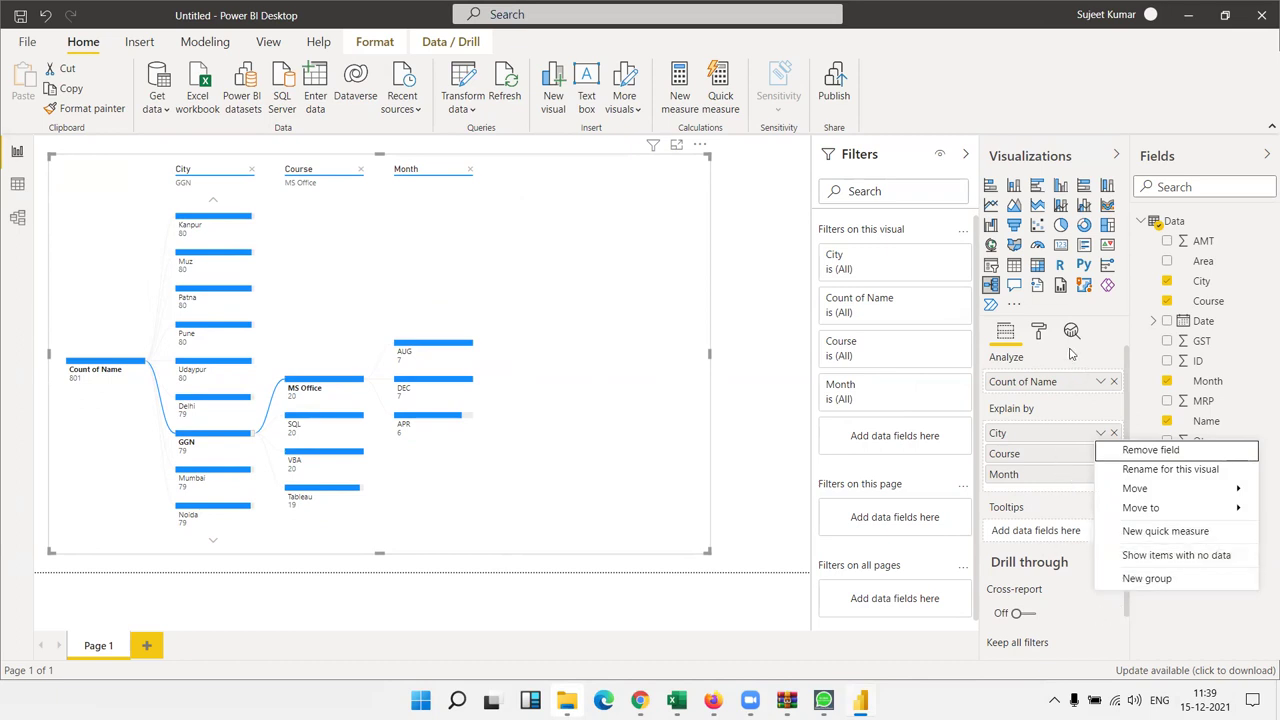
left_click(1066, 356)
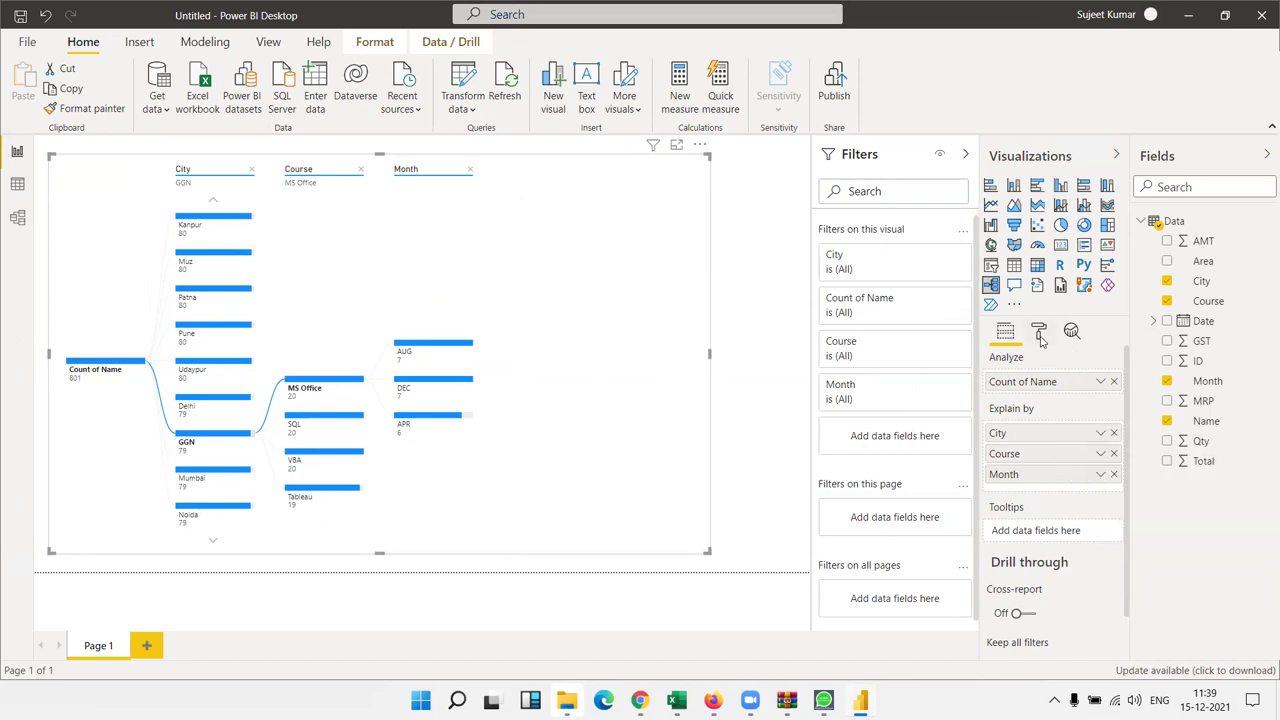
Open the tree's formatting options and expand its Analysis settings
left_click(1039, 333)
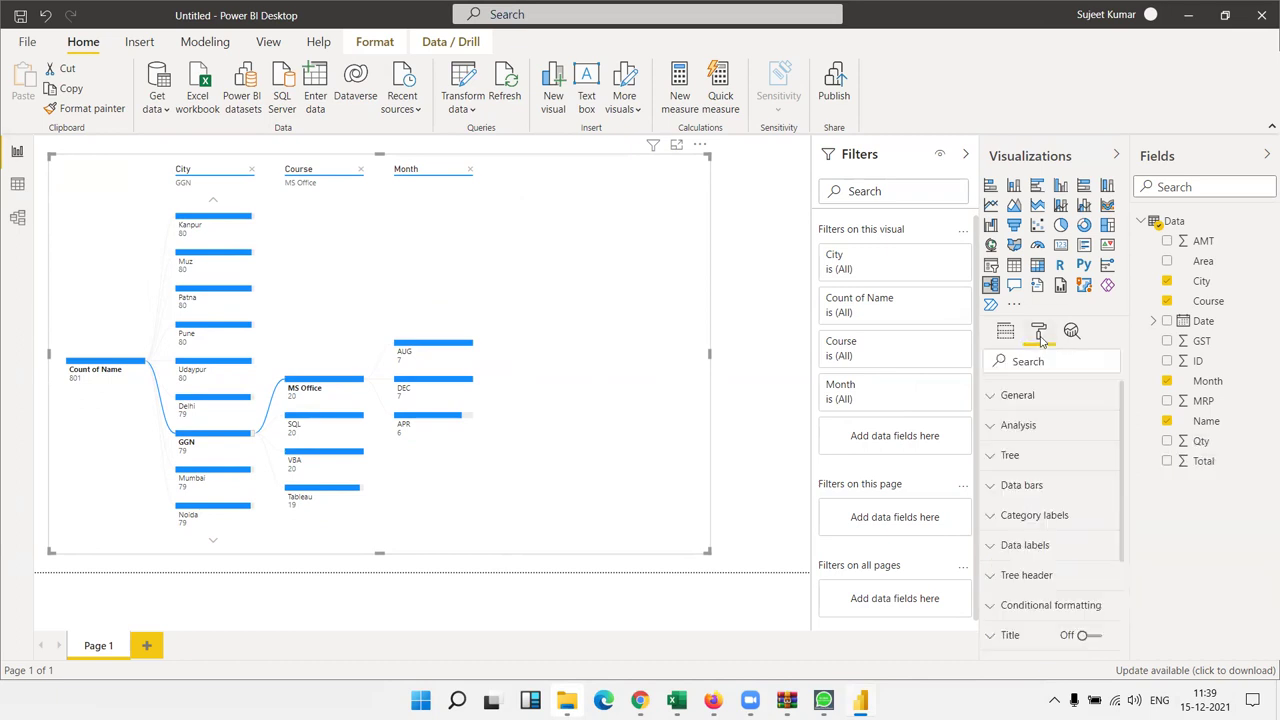
left_click(995, 400)
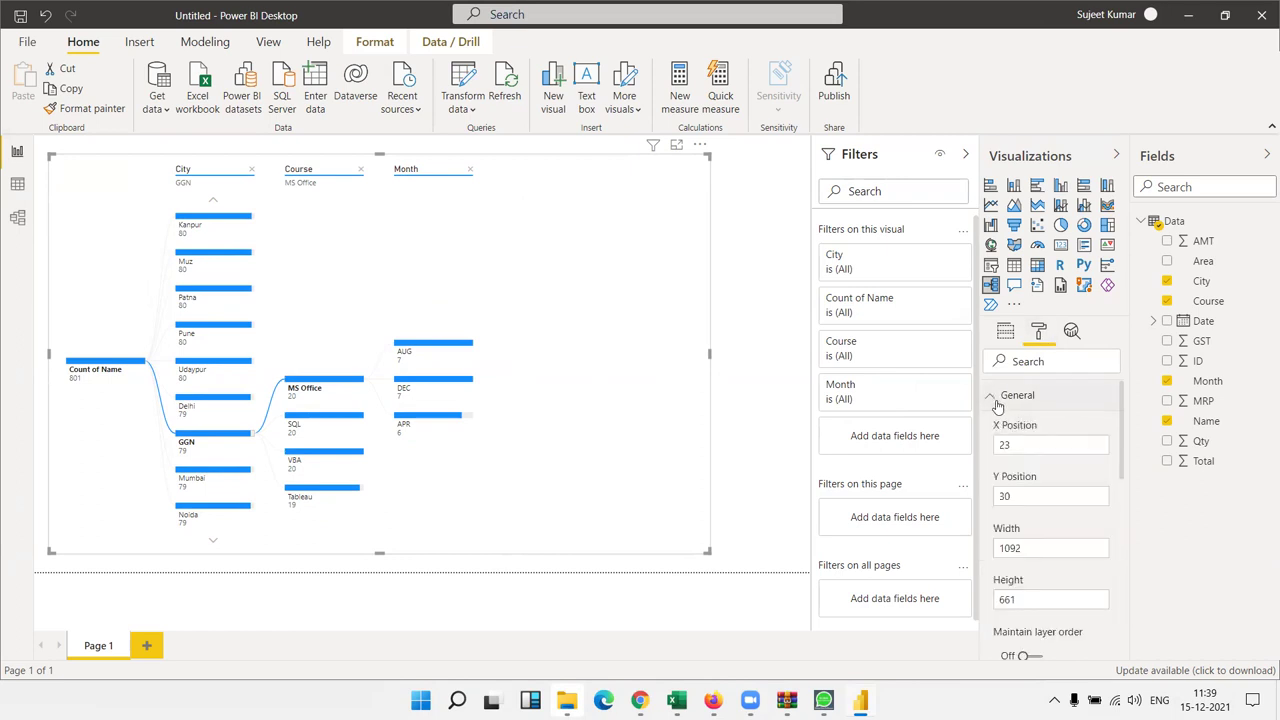
left_click(996, 400)
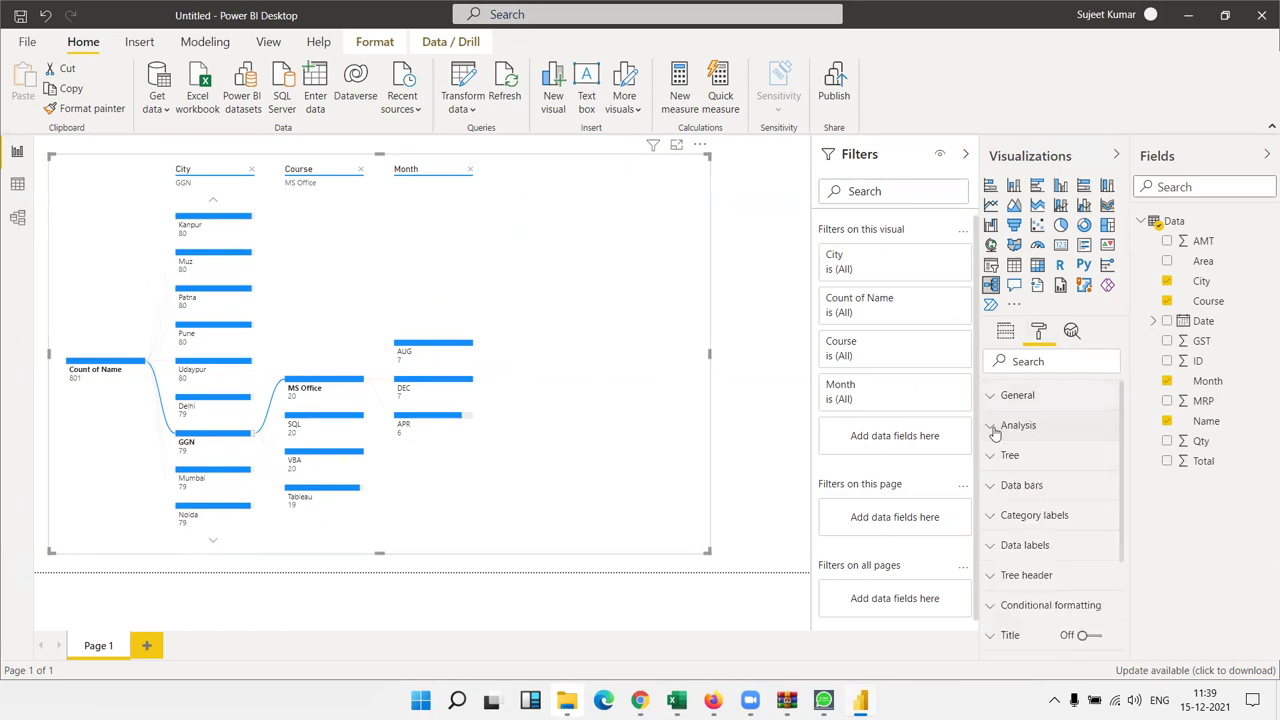
left_click(995, 428)
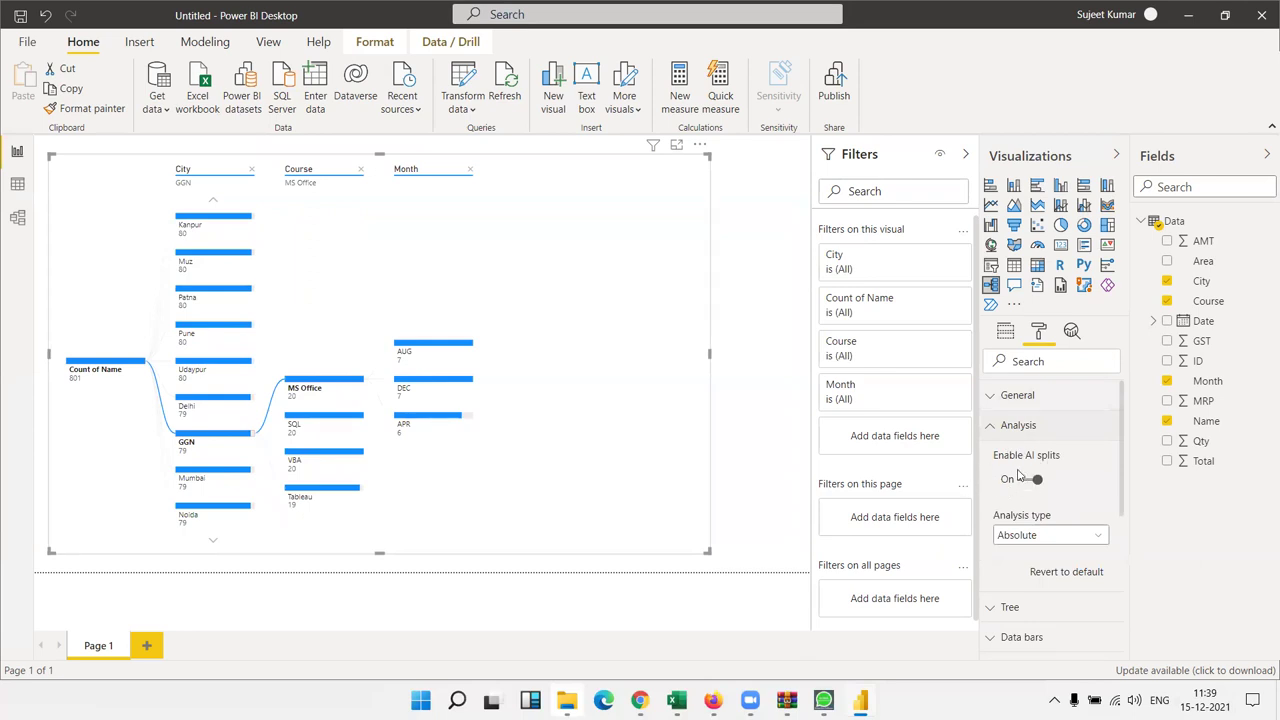
Try the Relative analysis type, then set it back to Absolute
left_click(1024, 537)
left_click(1020, 574)
left_click(1024, 535)
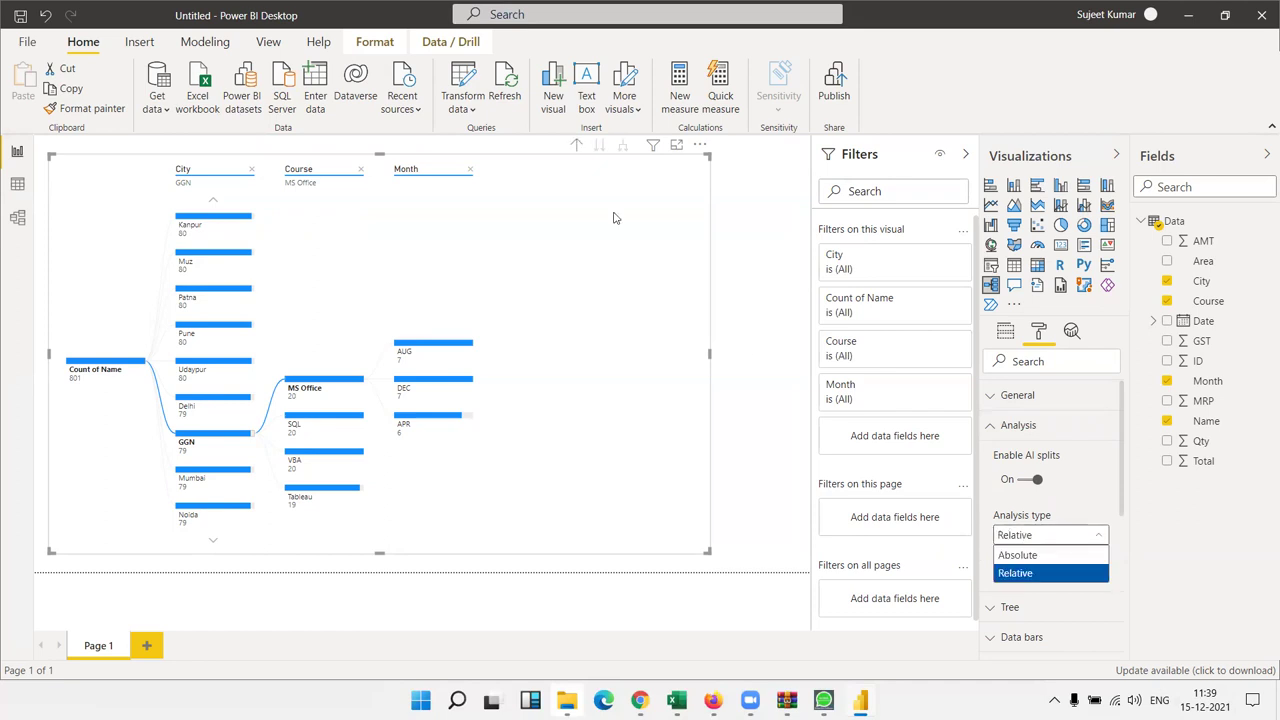
left_click(1045, 555)
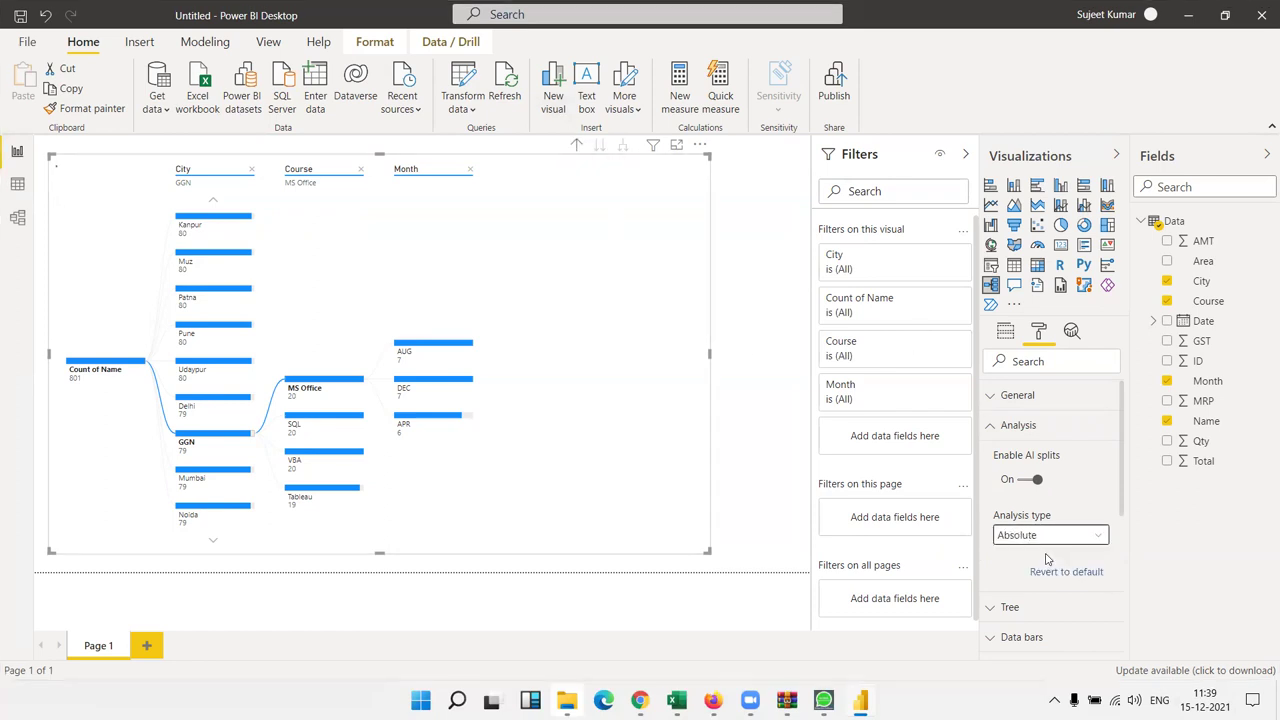
scroll(1050, 545, "down", 3)
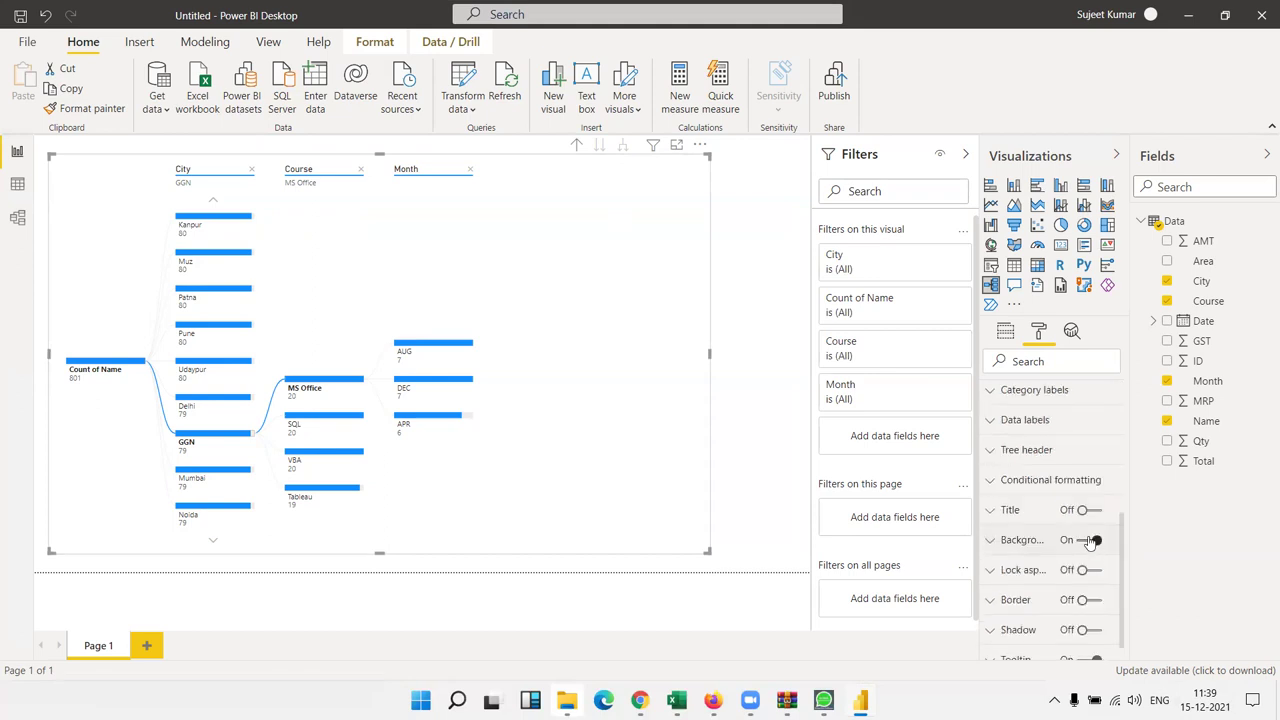
left_click_drag(1121, 543, 1127, 495)
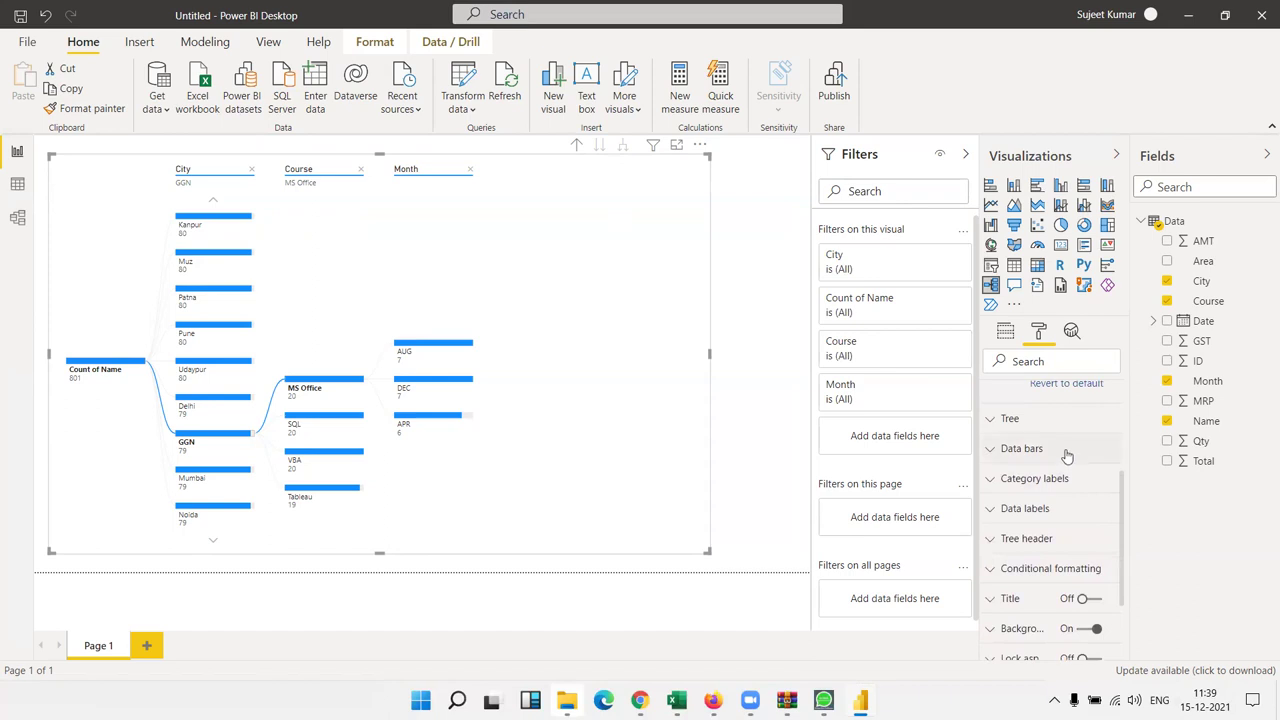
In the Tree settings, set the primary colour to red after trying dark blue
left_click(1043, 428)
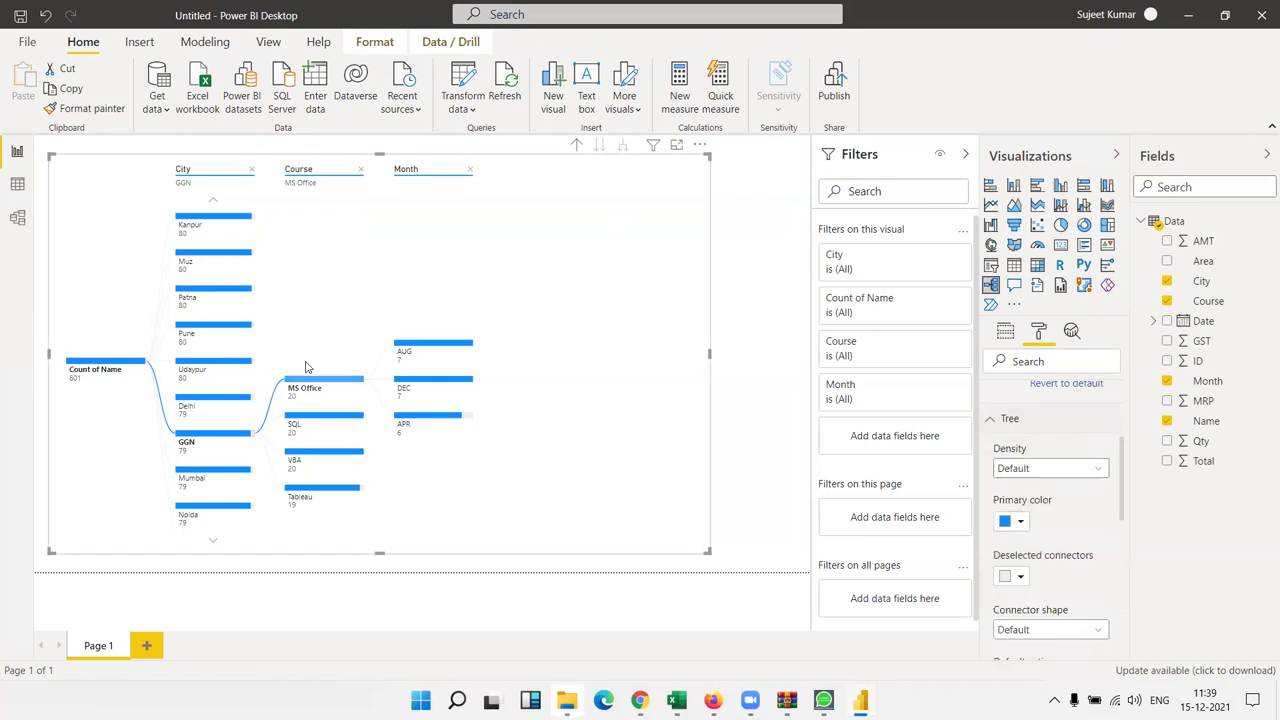
left_click(1020, 521)
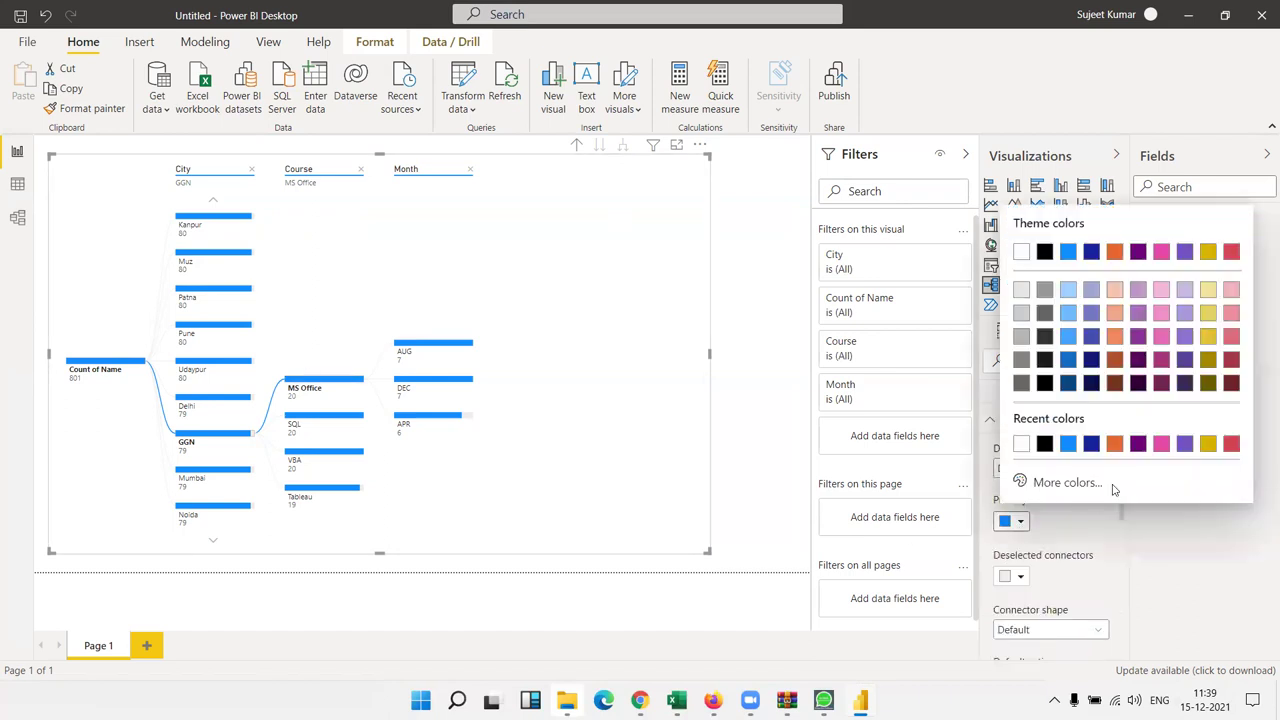
left_click(1090, 252)
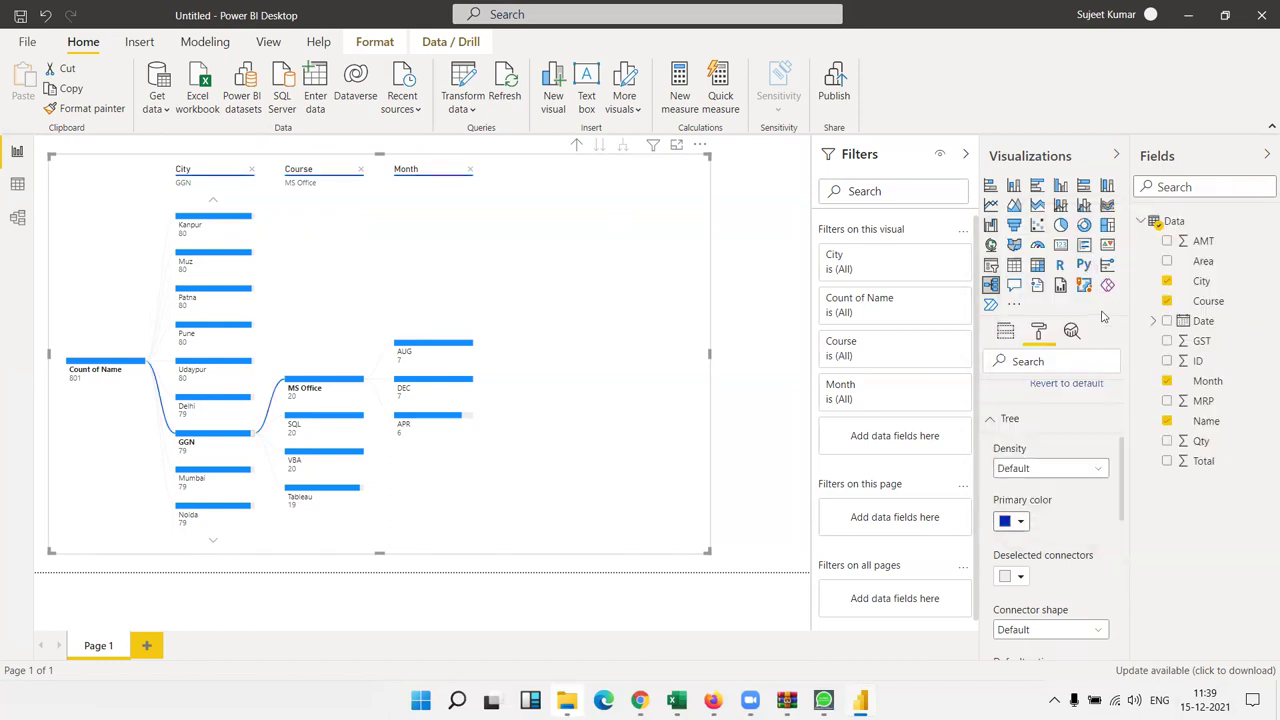
left_click(1022, 523)
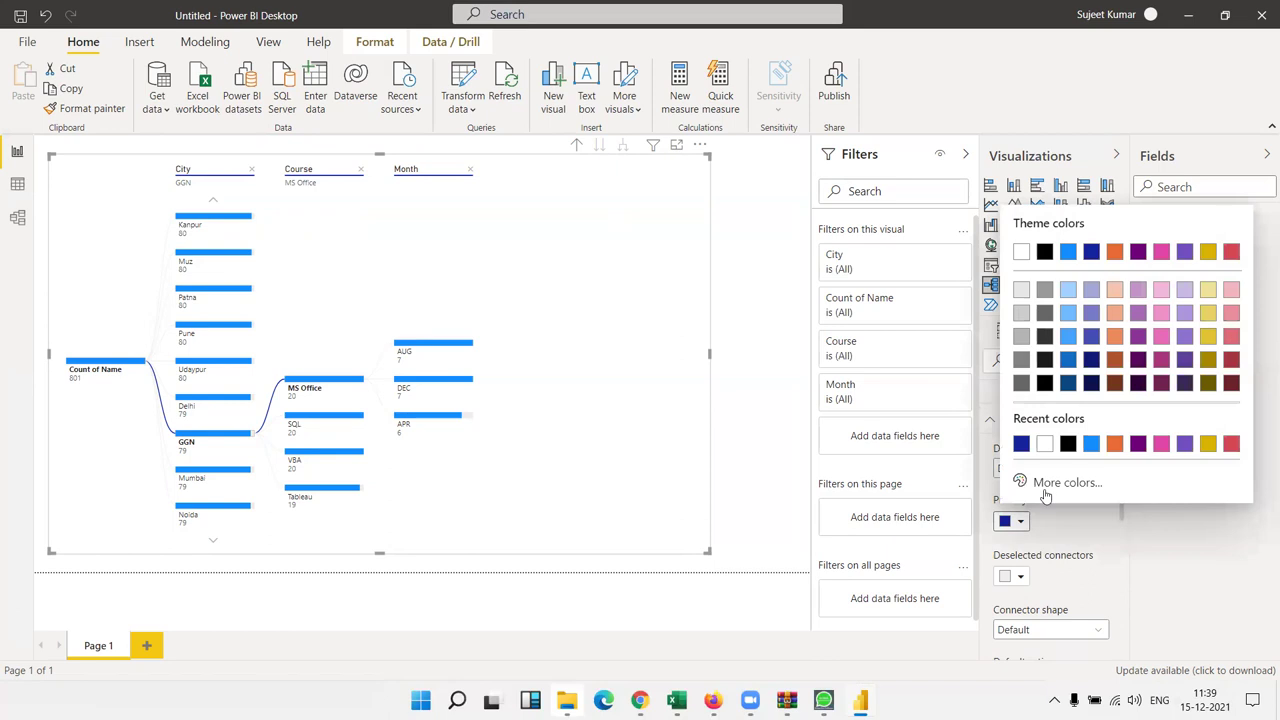
left_click(1231, 252)
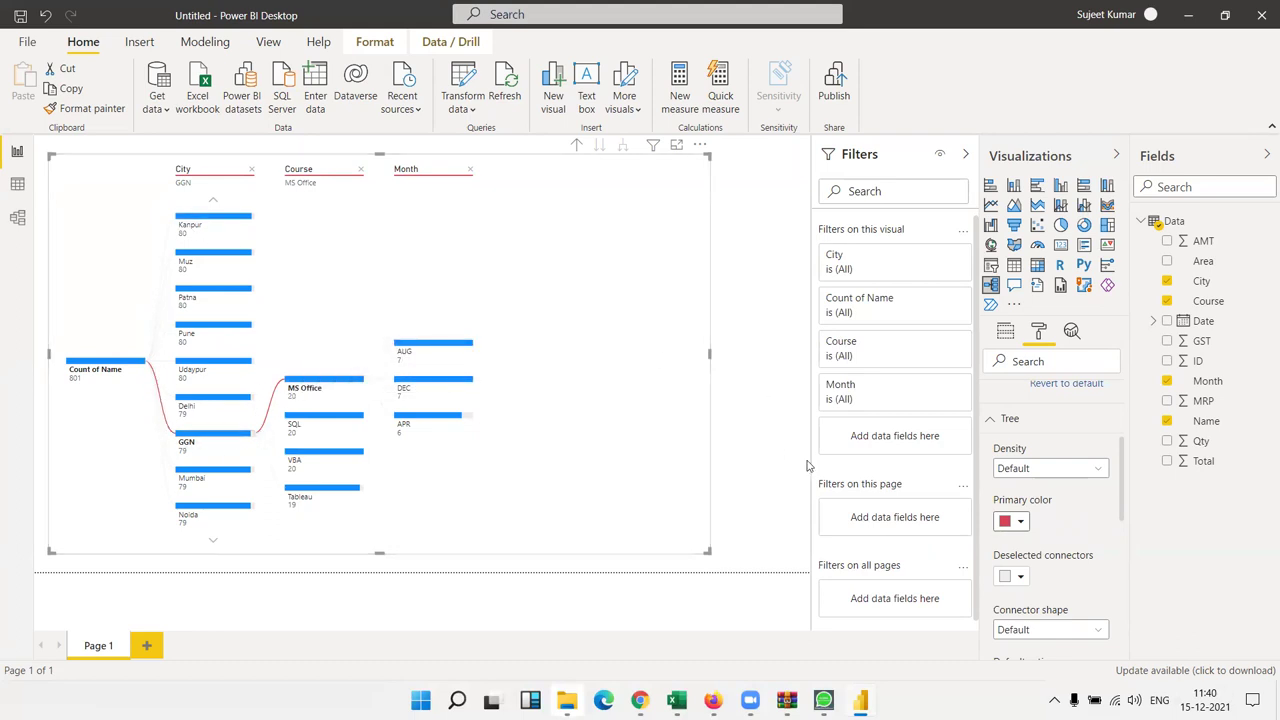
Set the deselected connector lines to light grey after trying black
left_click(1020, 577)
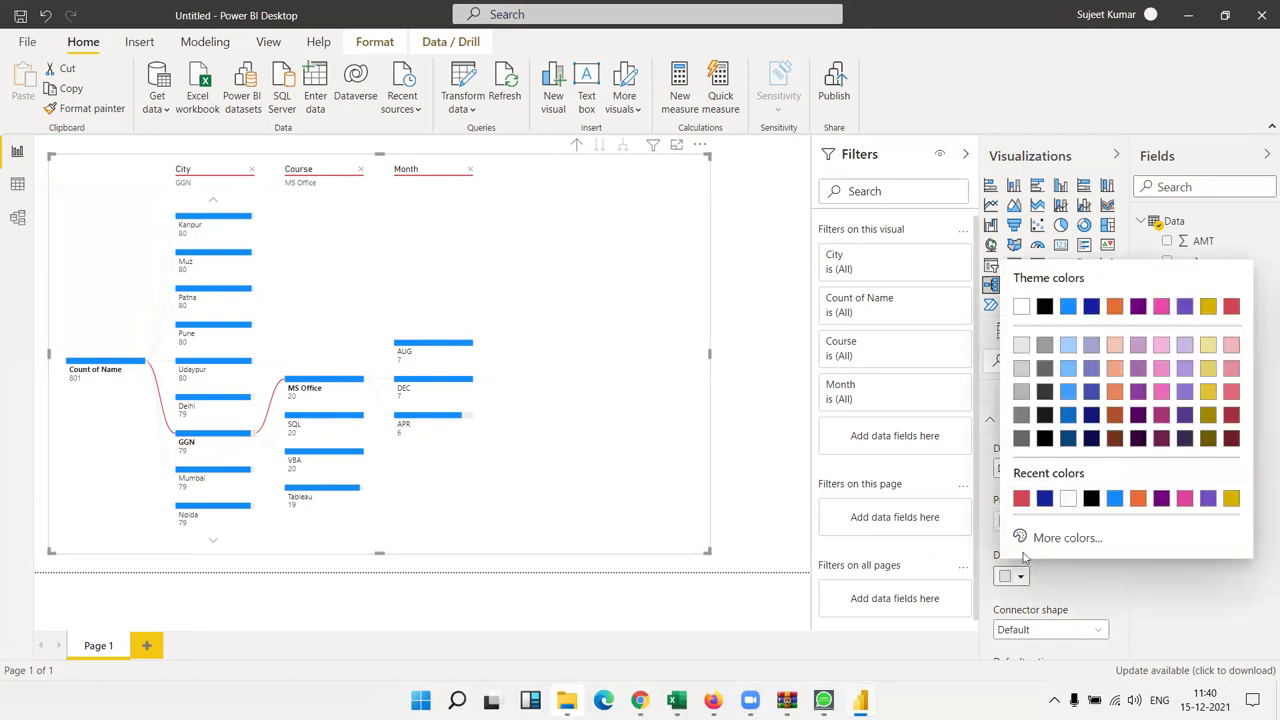
left_click(1045, 308)
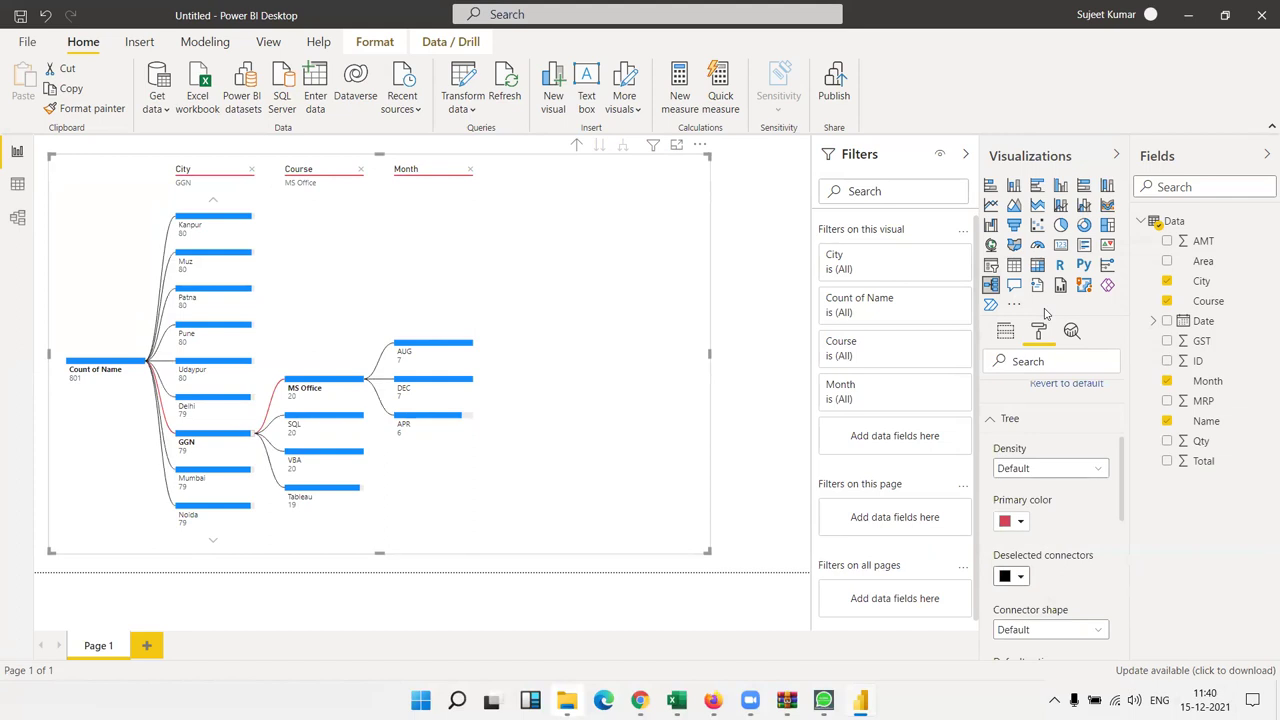
left_click(1022, 577)
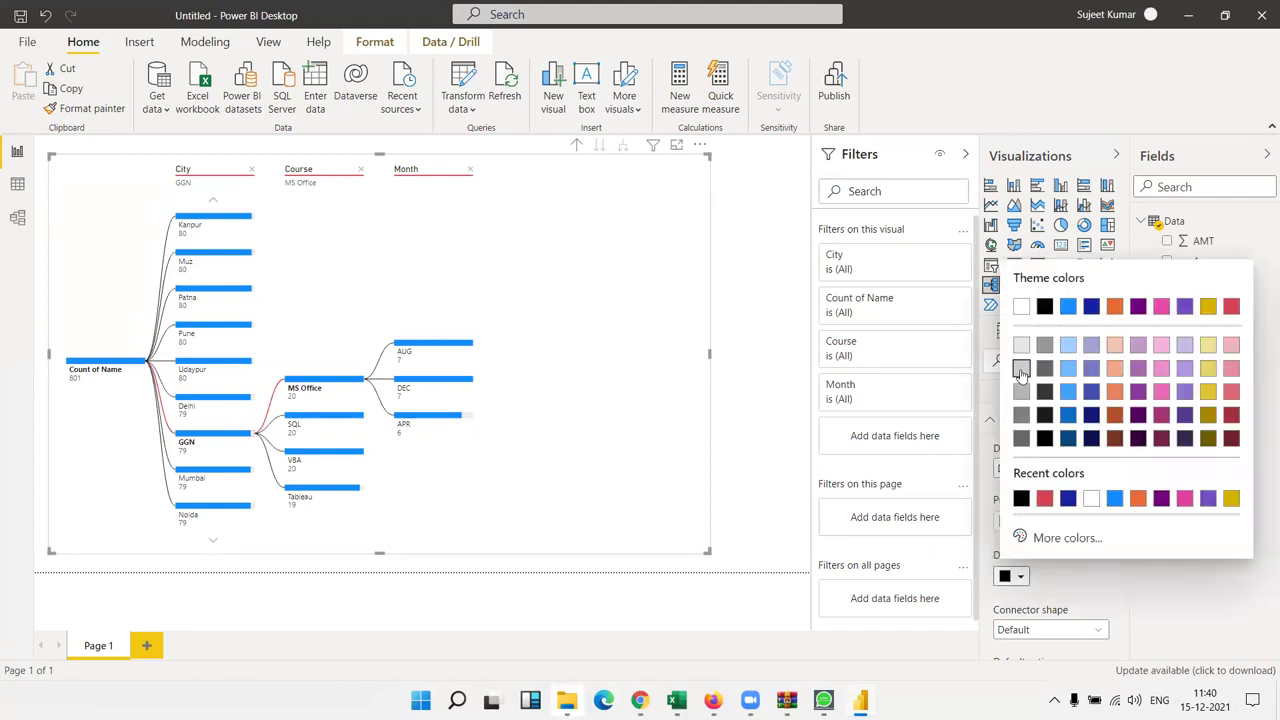
left_click(1021, 369)
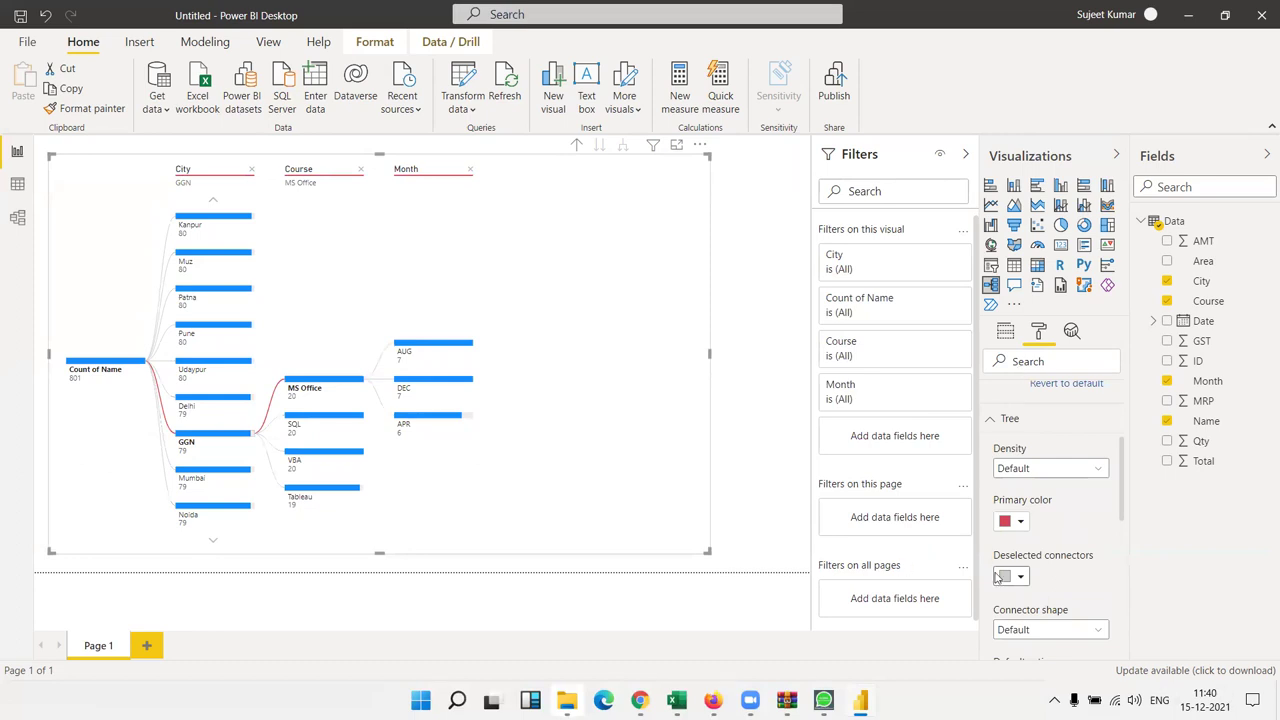
In Data bars, colour the positive bars red and the negative bars black
left_click(990, 420)
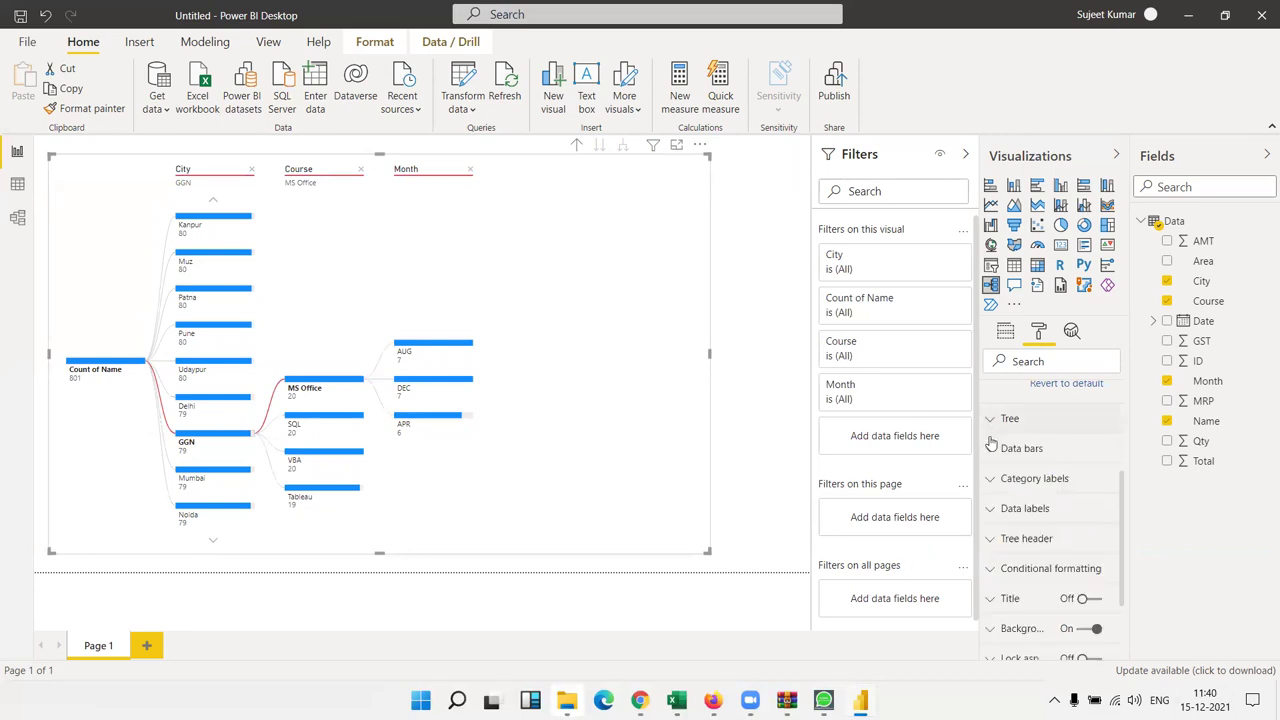
left_click(990, 448)
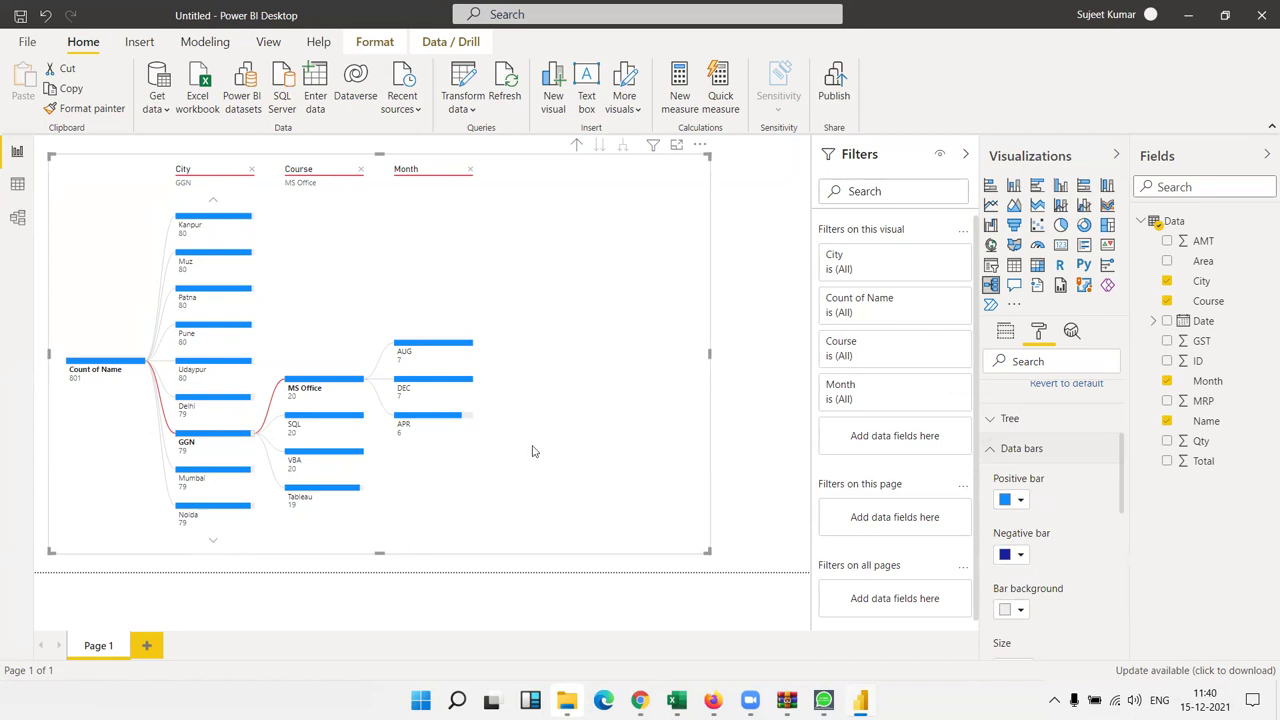
left_click(1020, 500)
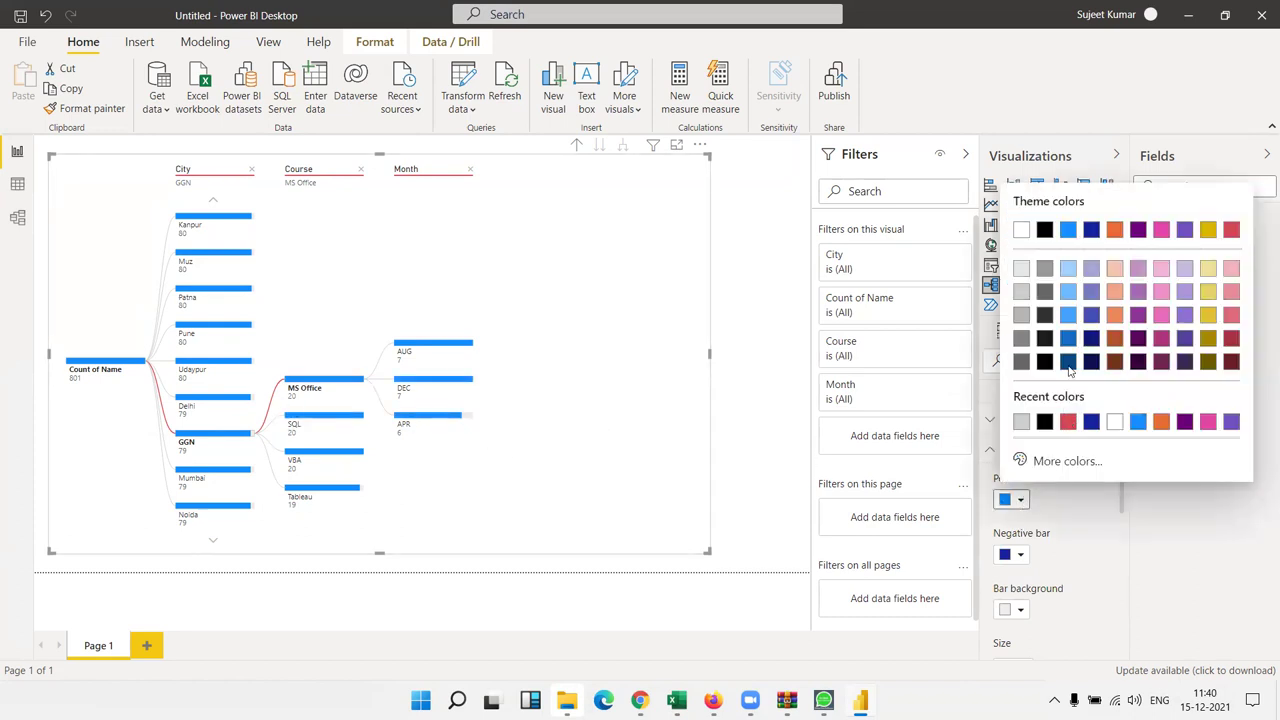
left_click(1231, 231)
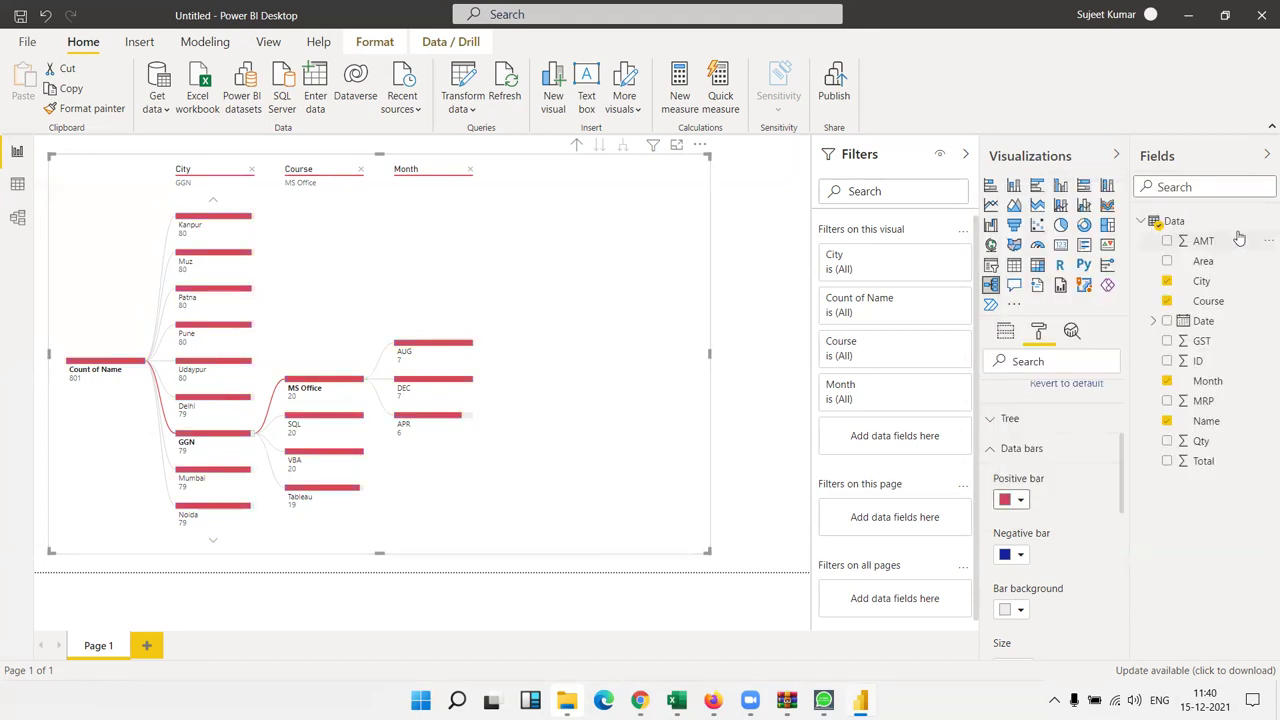
left_click(1020, 557)
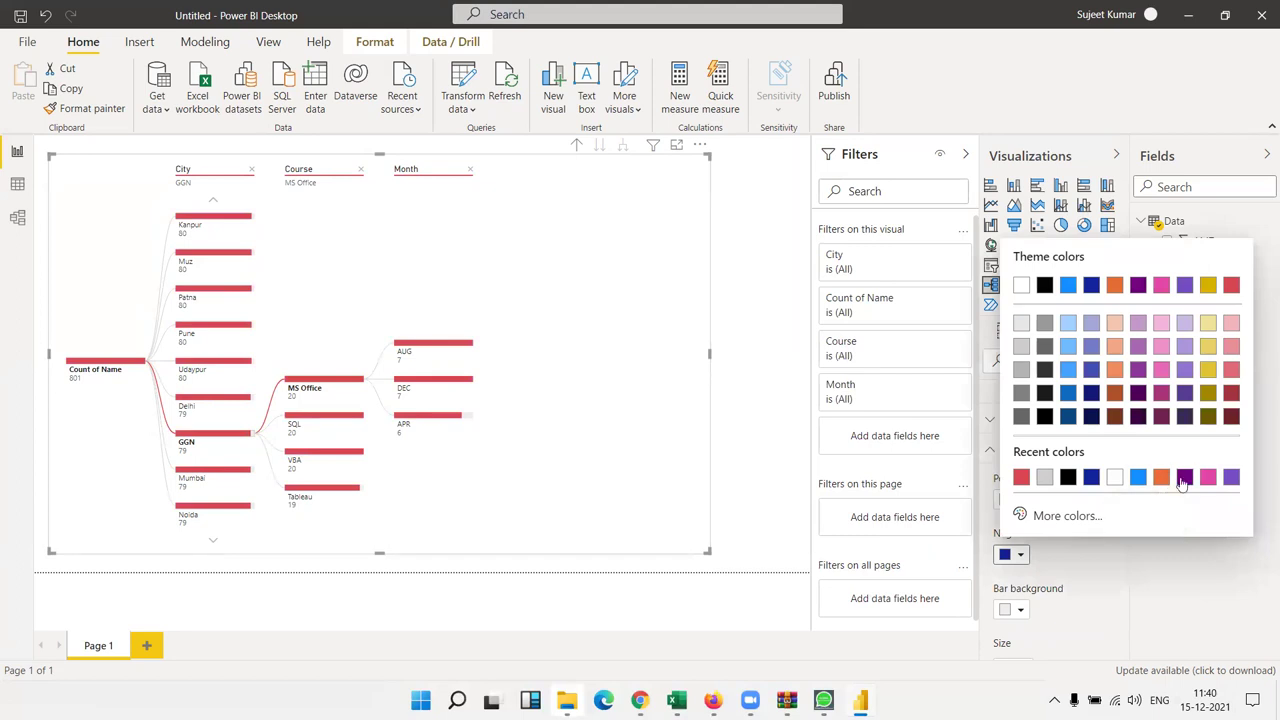
left_click(1068, 478)
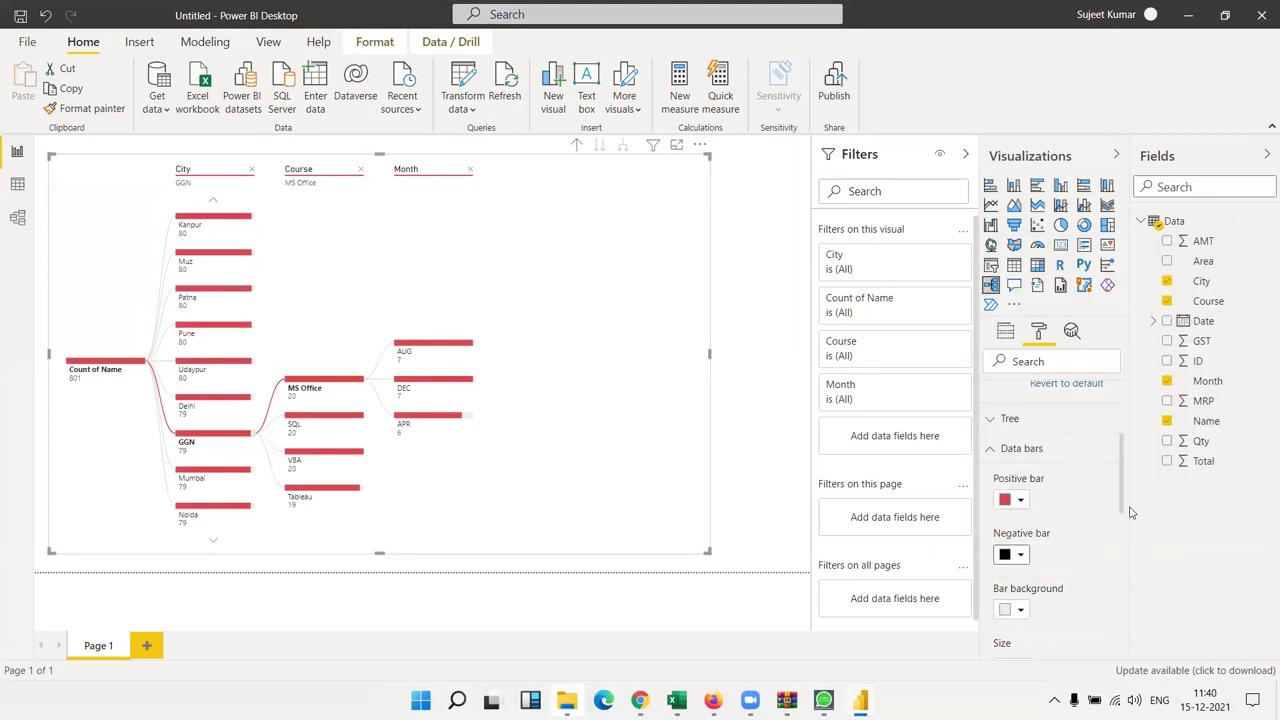
left_click_drag(1122, 482, 1122, 626)
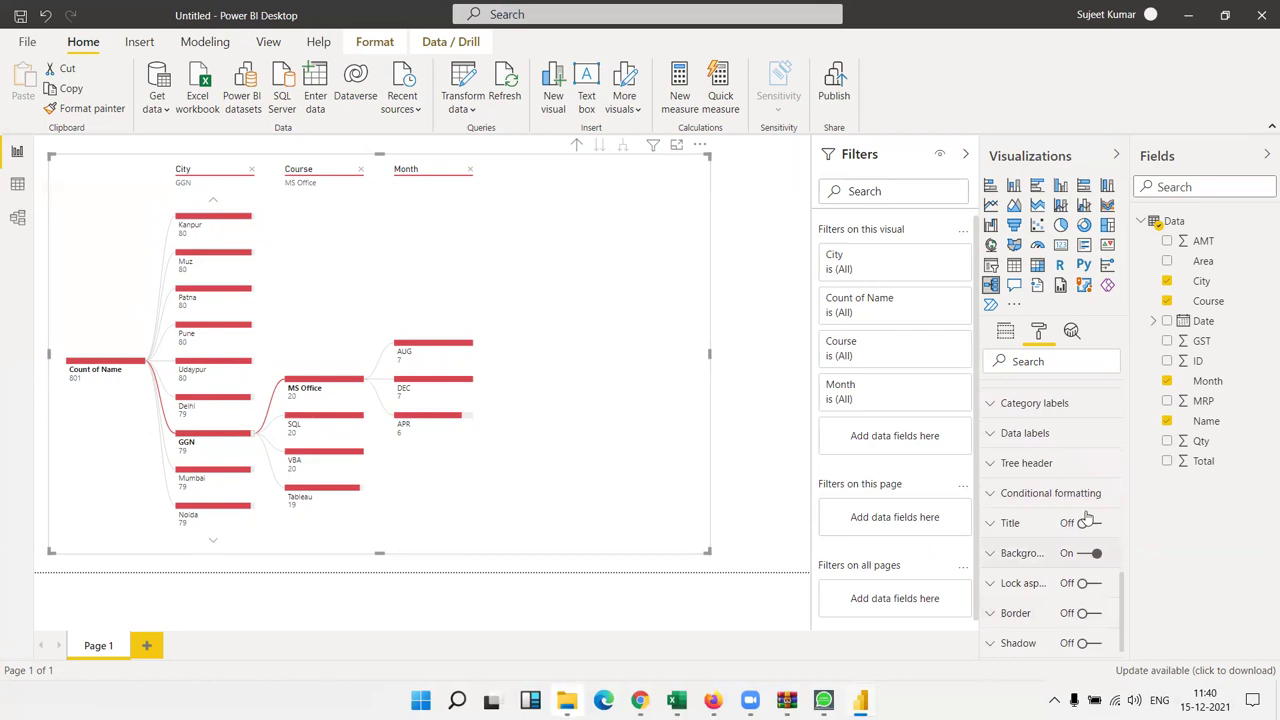
left_click(1058, 466)
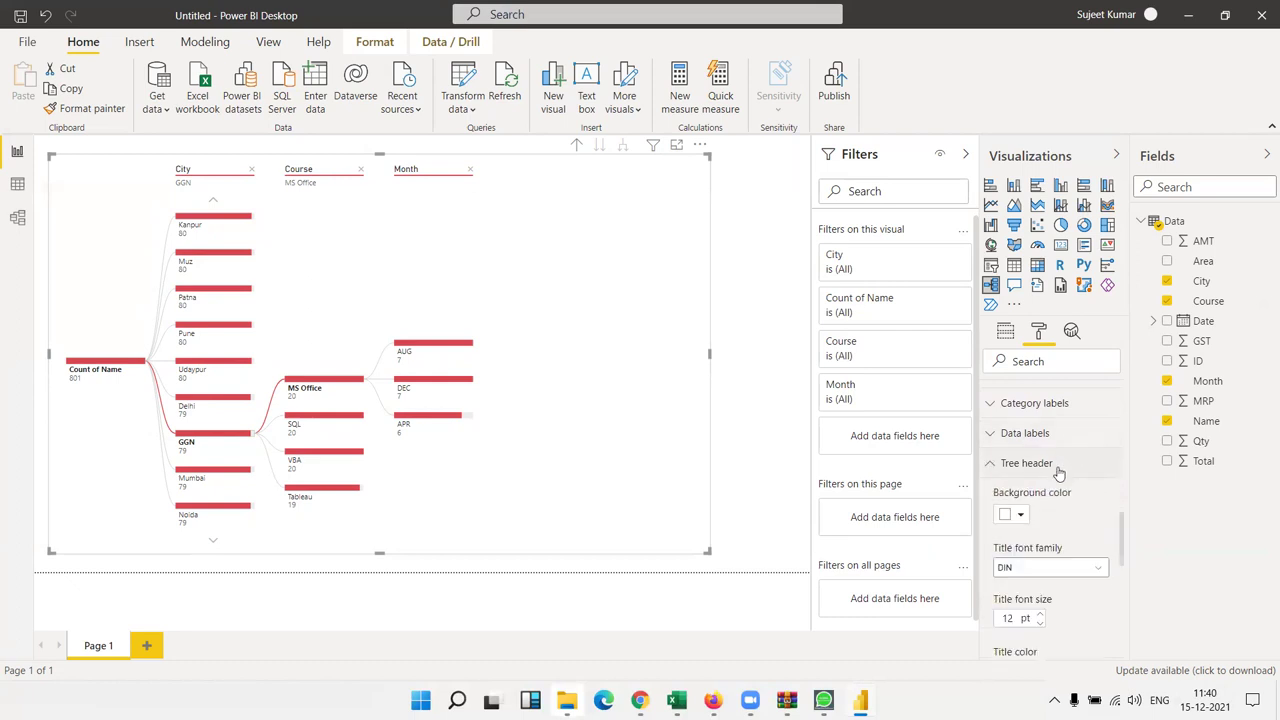
left_click(1020, 514)
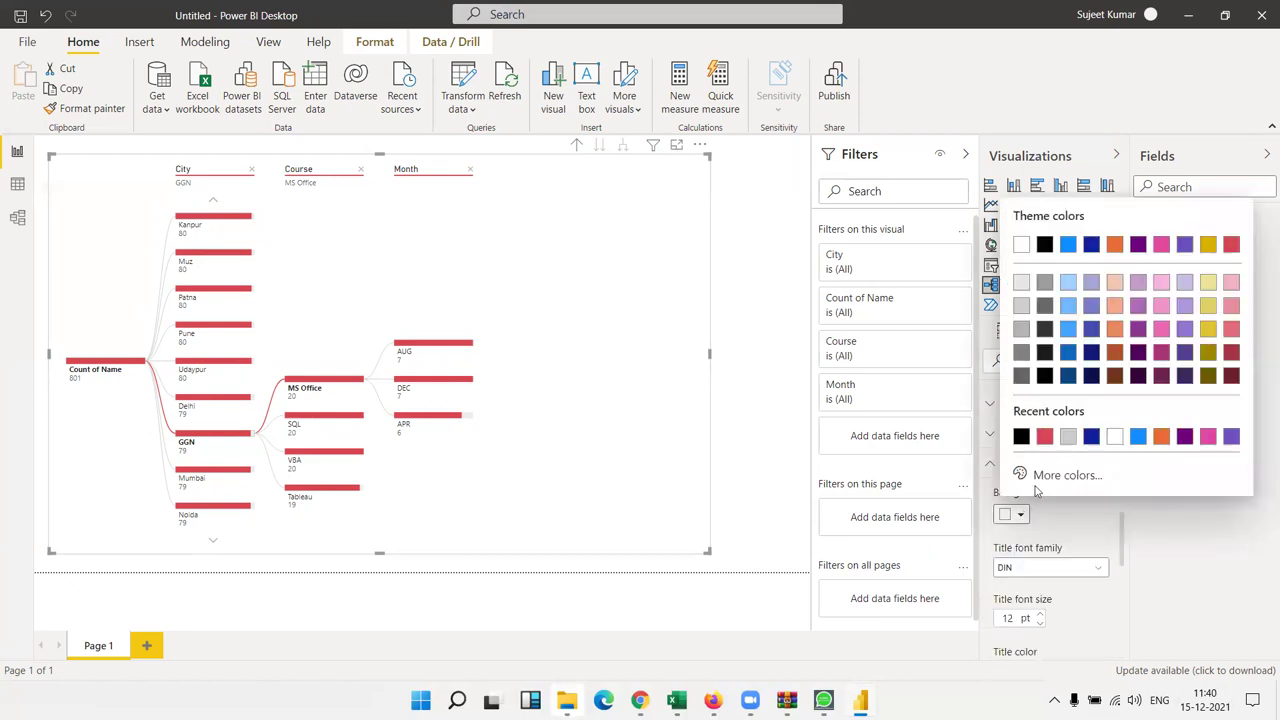
left_click(1044, 245)
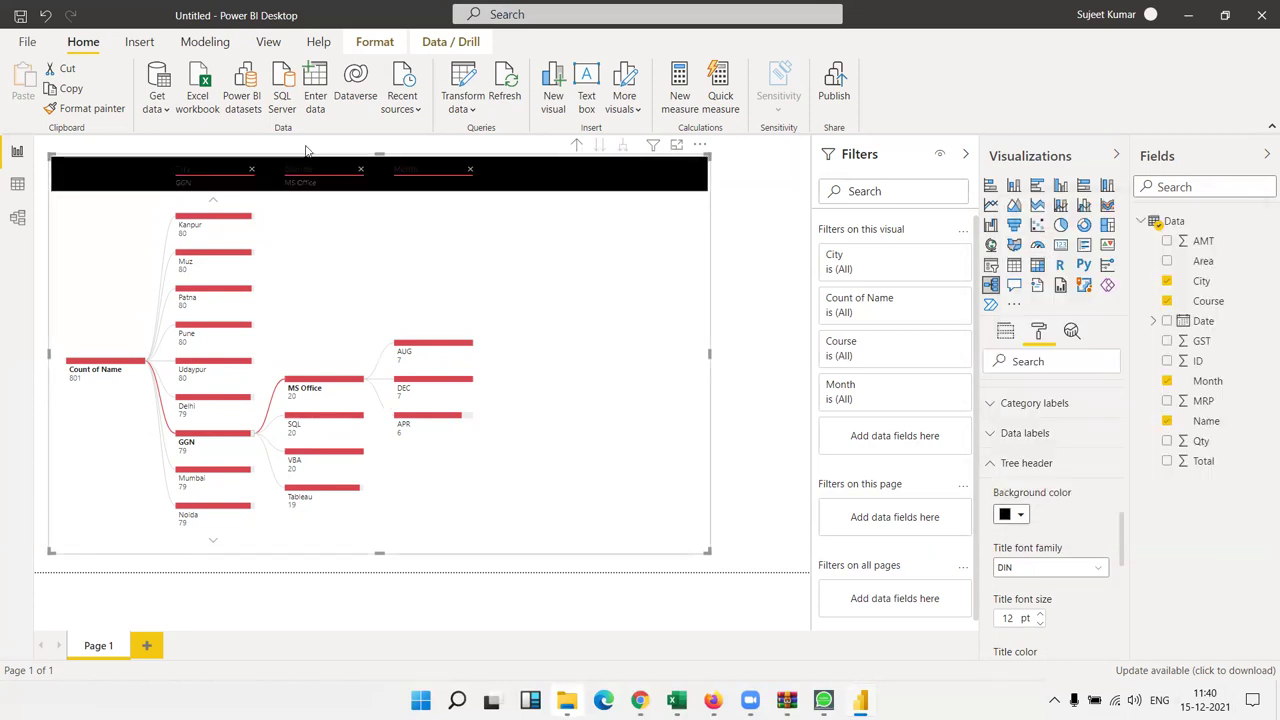
left_click(1021, 515)
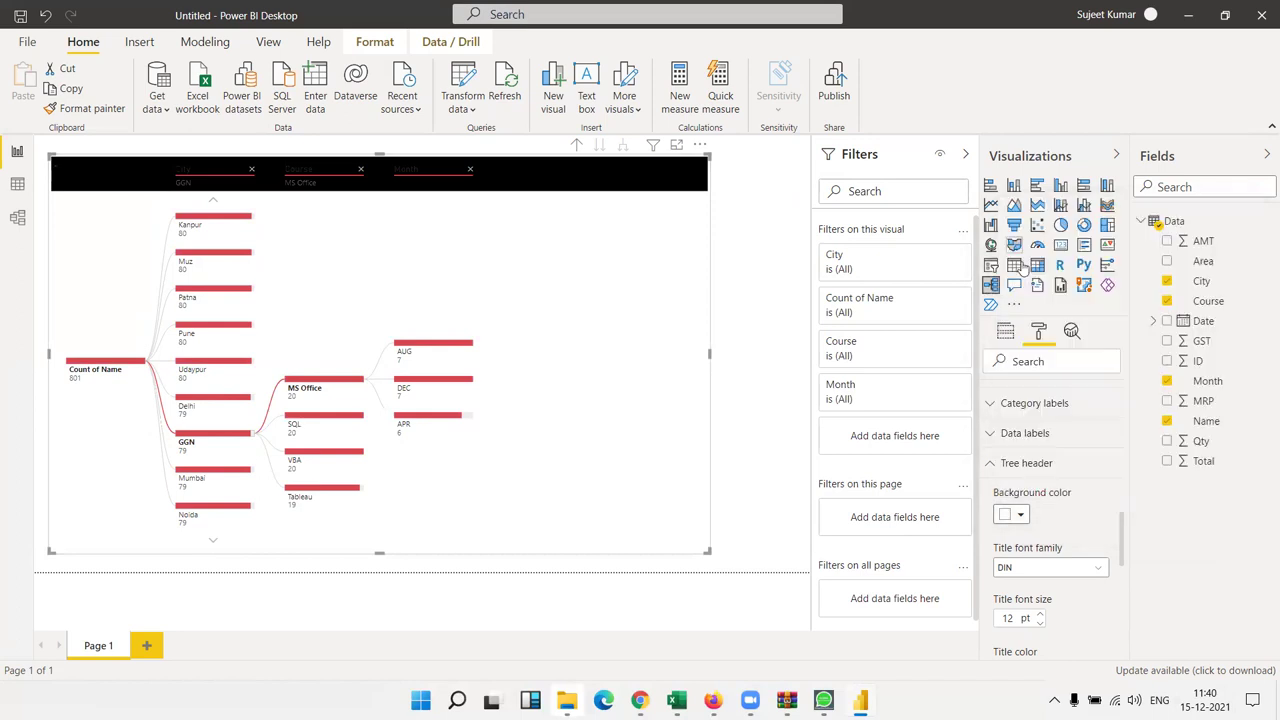
left_click(1021, 245)
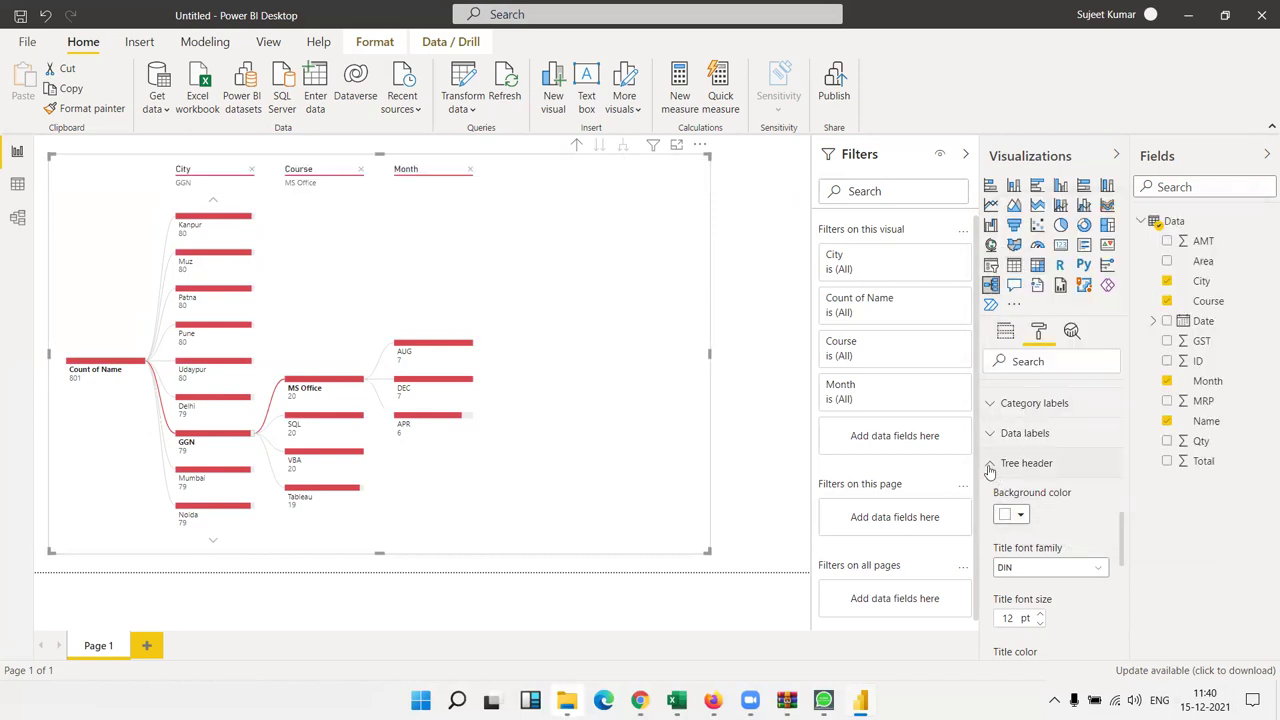
left_click(990, 463)
scroll(1052, 597, "down", 1)
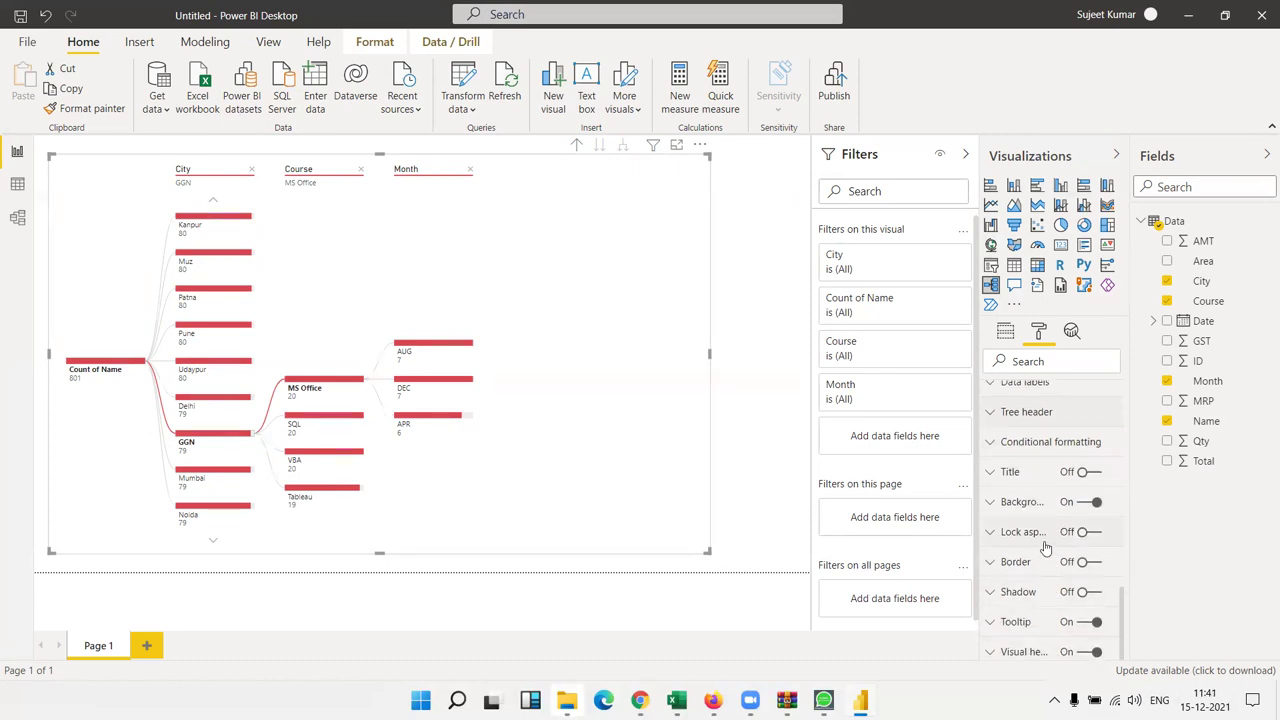
scroll(1050, 530, "up", 5)
left_click(1071, 331)
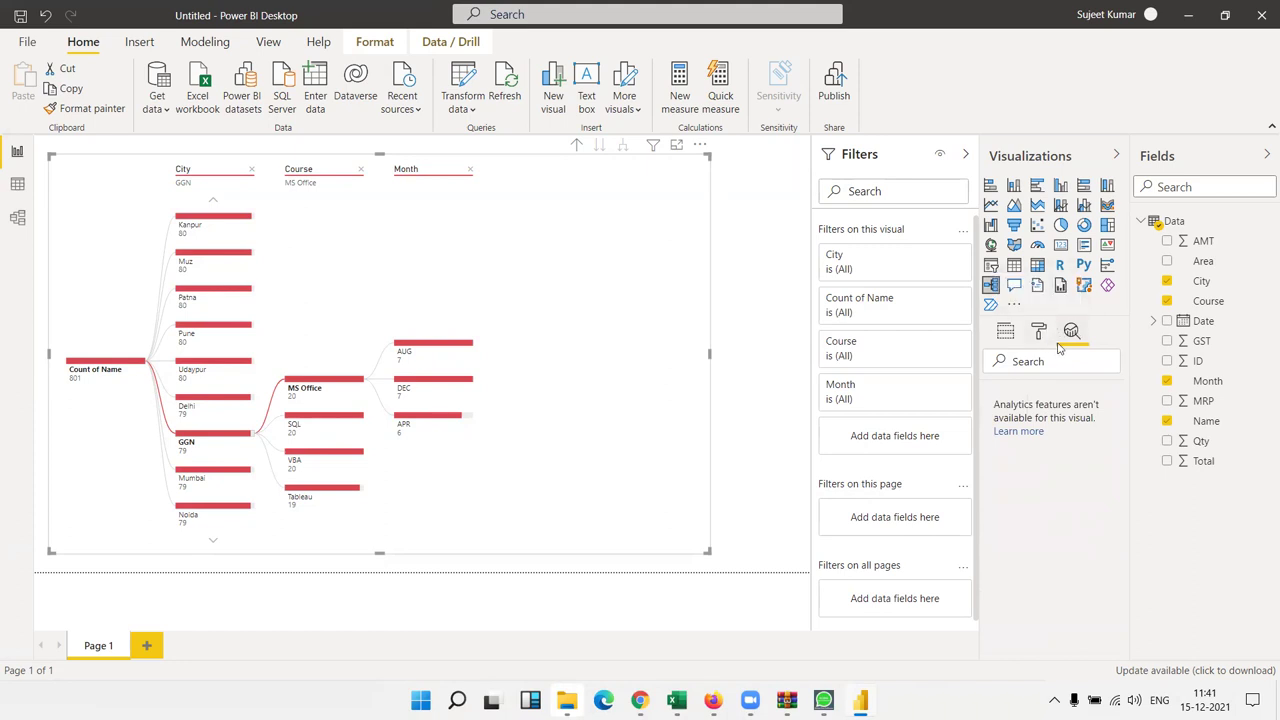
Show the tree's fields, then open the menu to get, import or remove visuals
left_click(1012, 335)
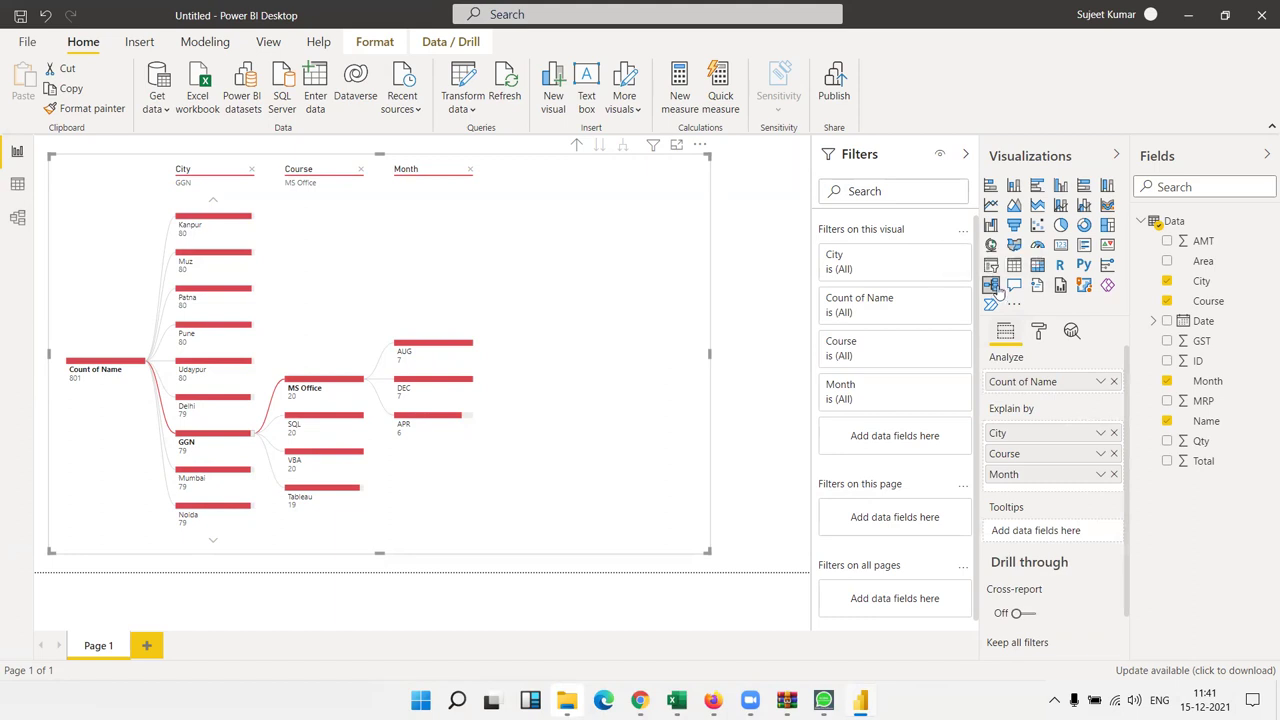
left_click(1012, 306)
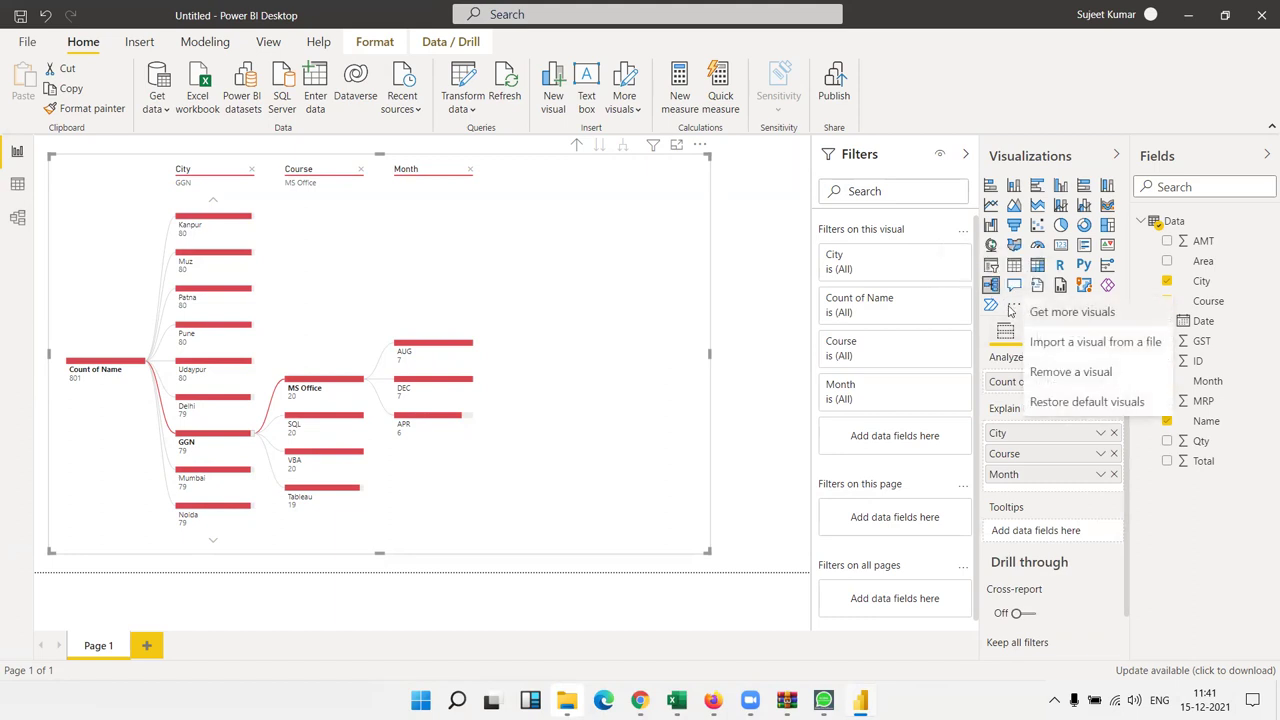
left_click(1071, 313)
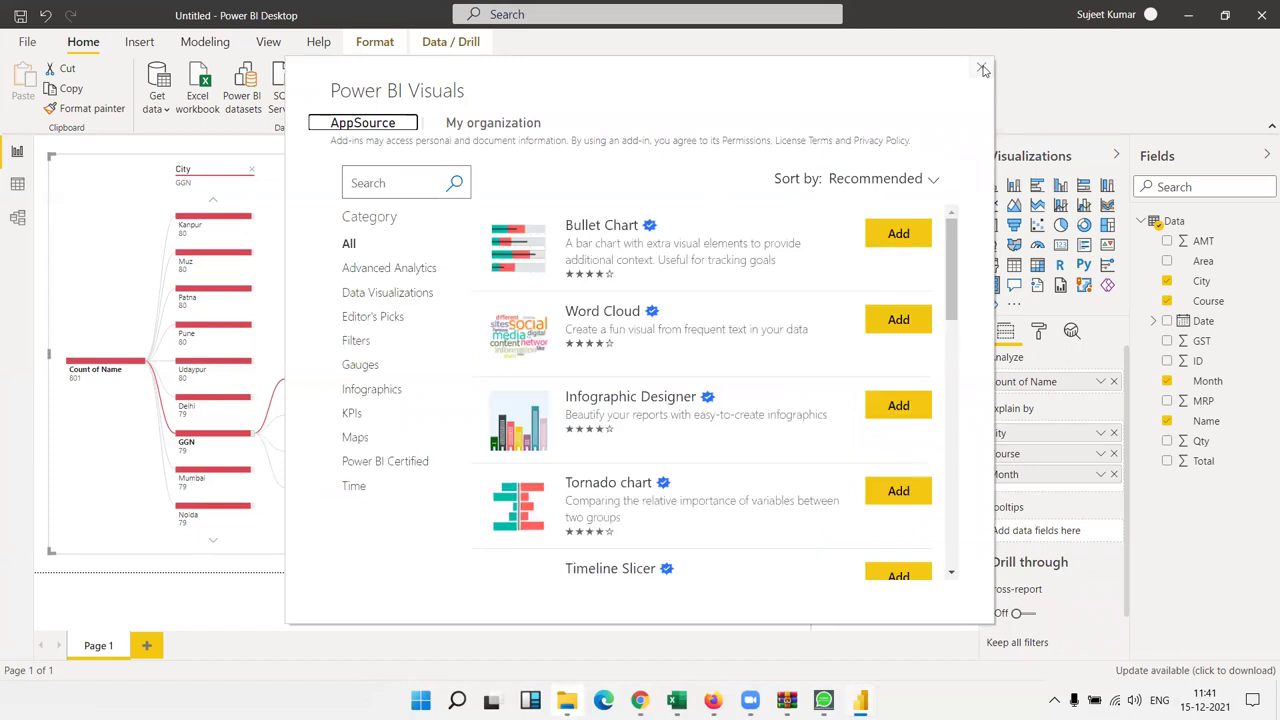
left_click(983, 70)
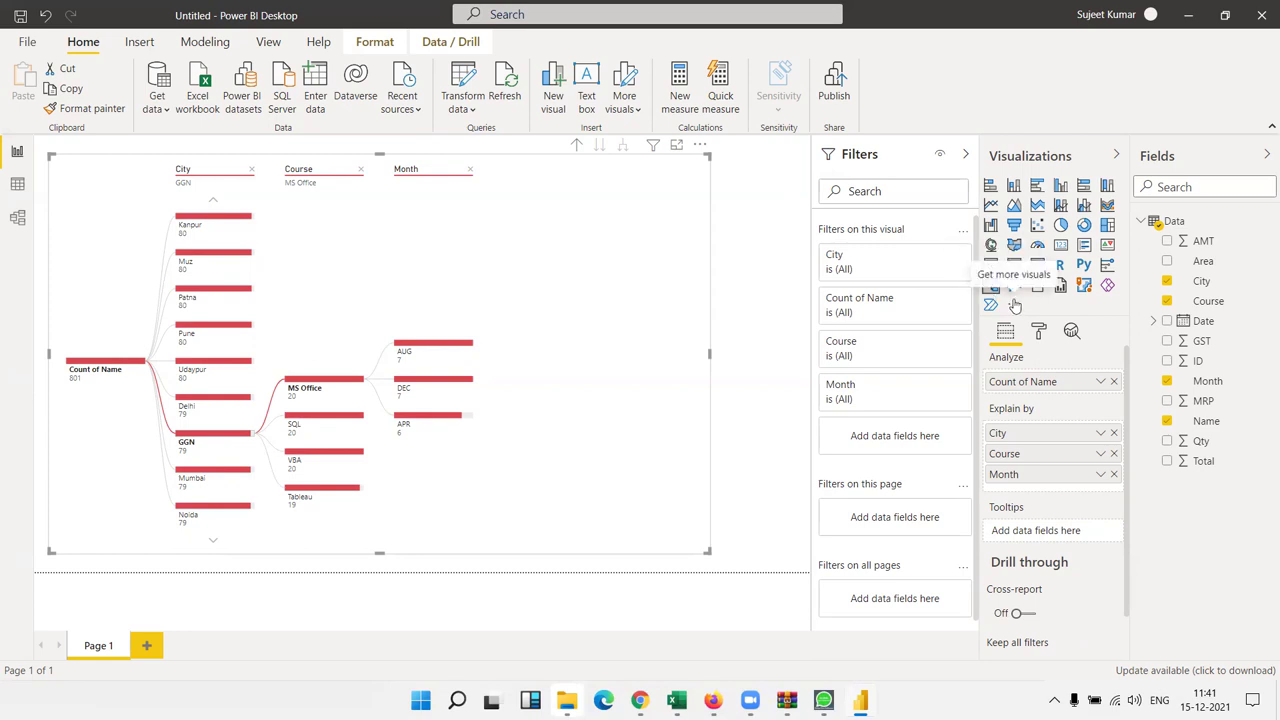
left_click(1014, 305)
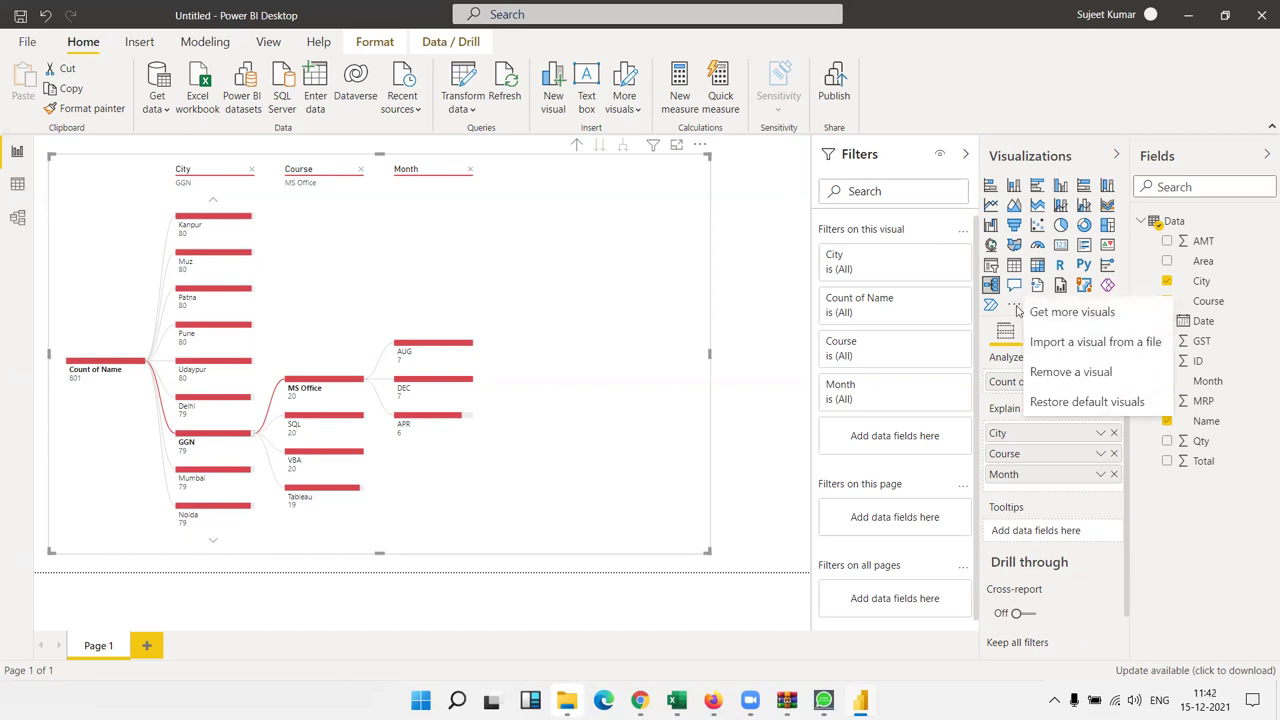
Open the AppSource marketplace and scroll through the available Power BI visuals
left_click(1068, 324)
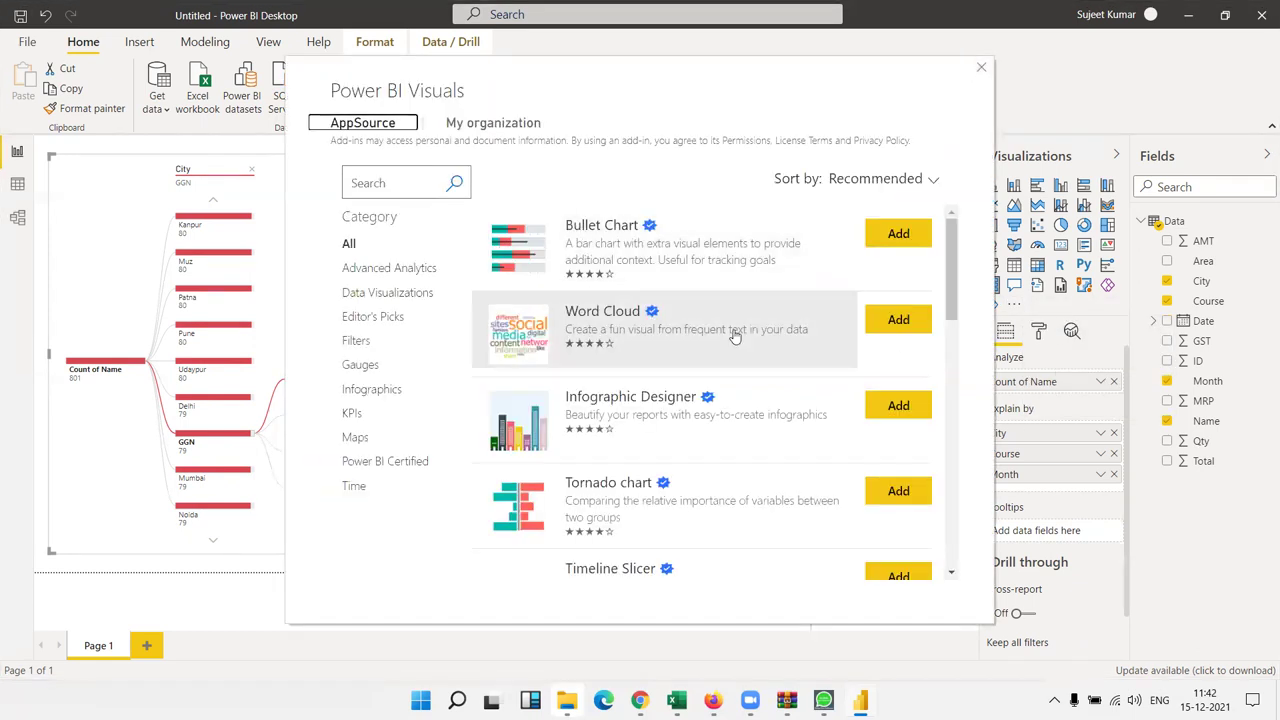
scroll(737, 343, "down", 5)
scroll(766, 410, "down", 5)
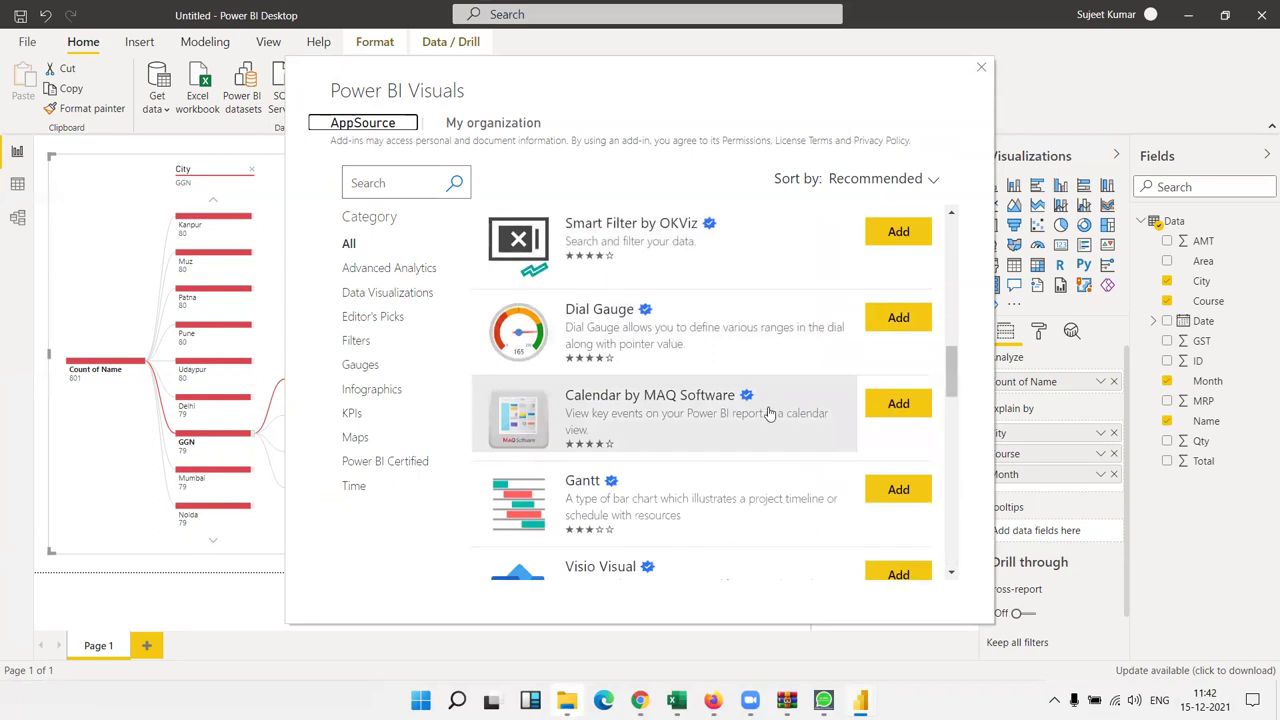
scroll(770, 410, "down", 5)
scroll(770, 410, "down", 5)
scroll(770, 410, "down", 5)
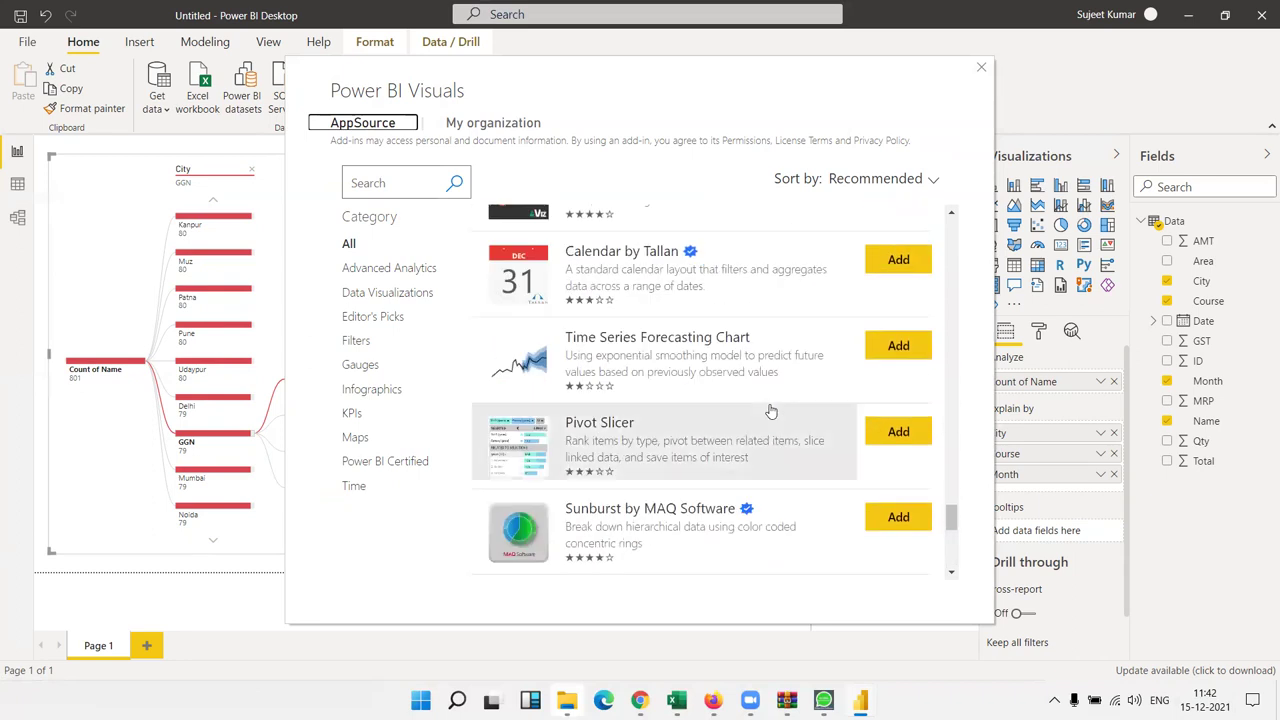
scroll(770, 410, "down", 5)
scroll(768, 410, "down", 3)
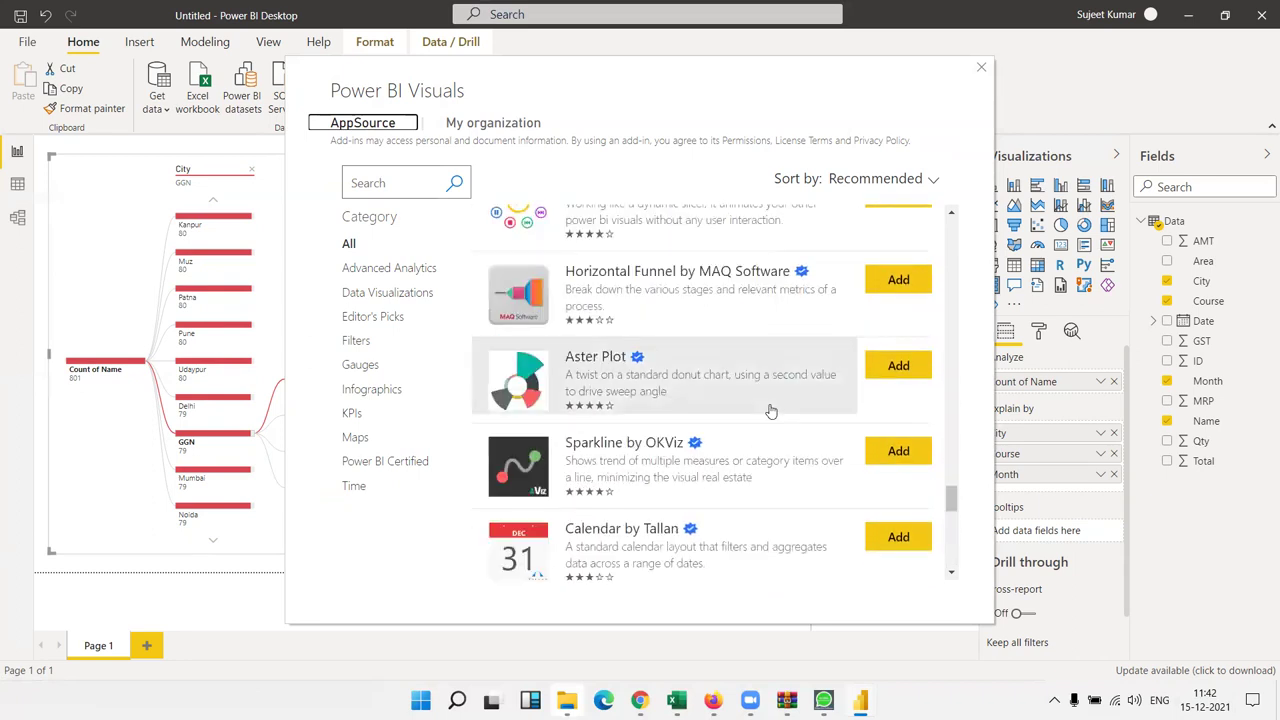
scroll(620, 358, "down", 3)
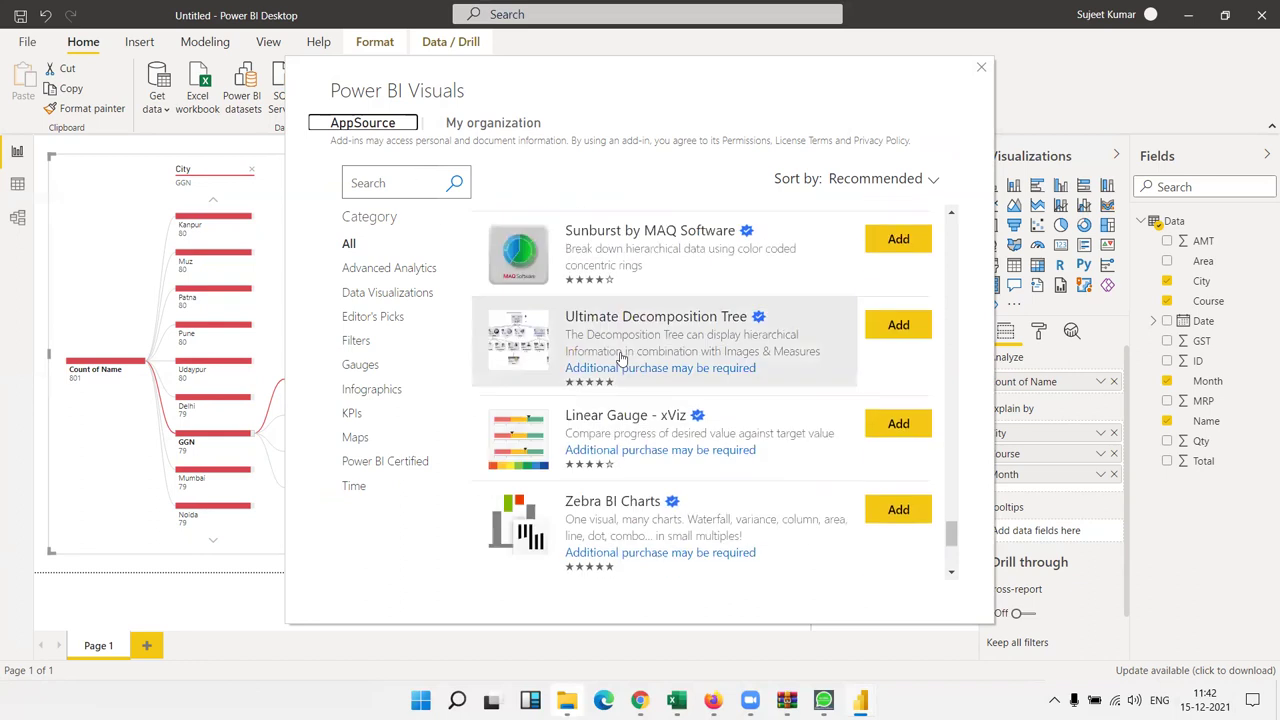
scroll(641, 361, "down", 3)
scroll(641, 361, "down", 3)
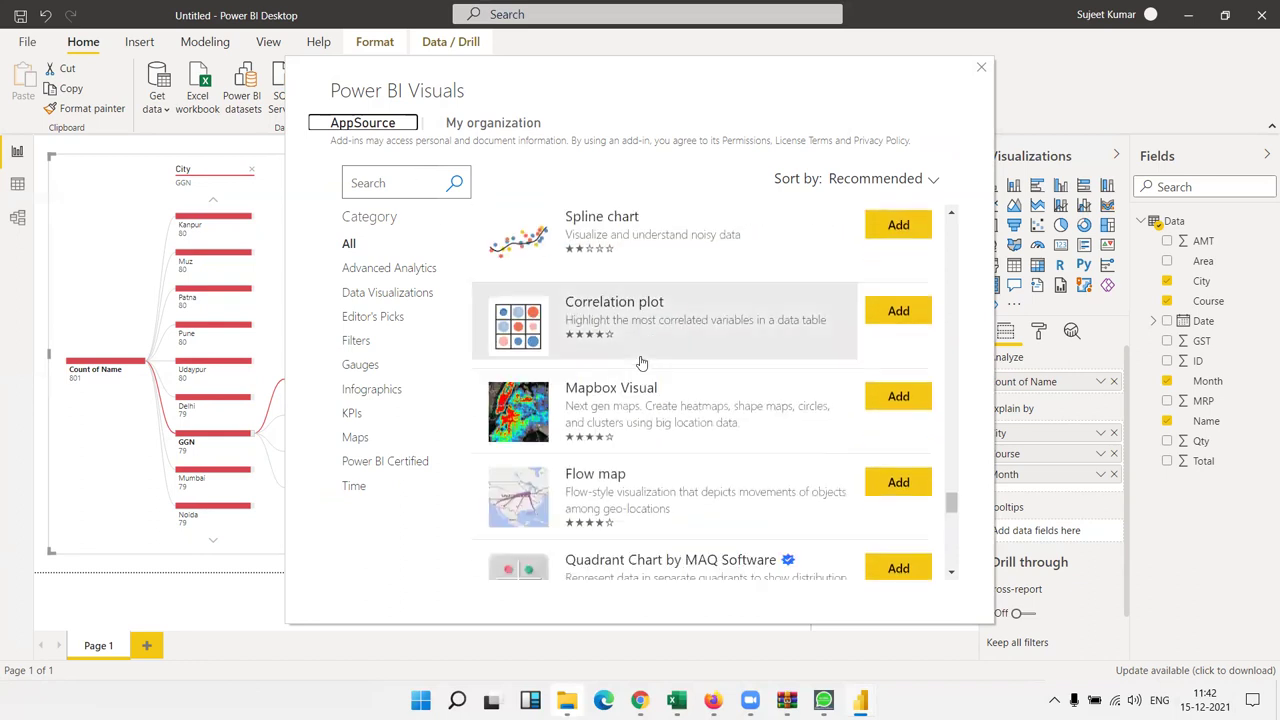
scroll(641, 361, "down", 3)
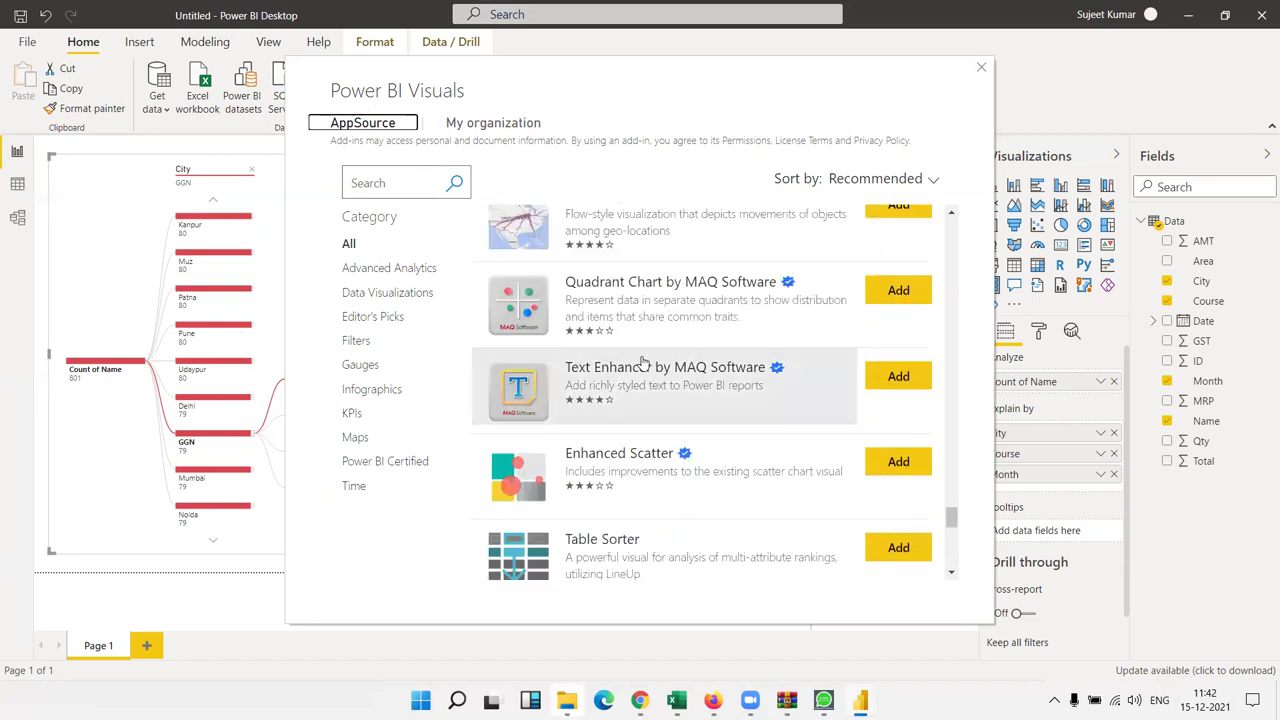
scroll(641, 362, "up", 5)
scroll(641, 362, "up", 2)
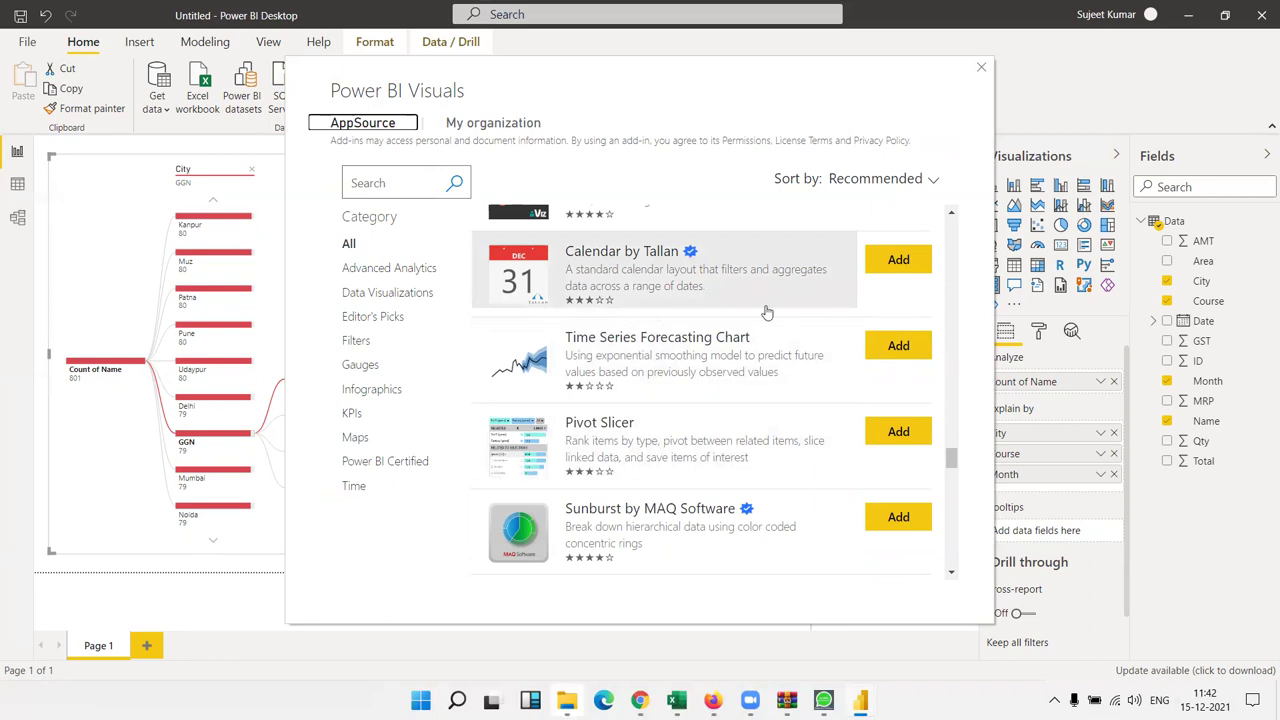
scroll(640, 384, "down", 5)
scroll(686, 484, "down", 5)
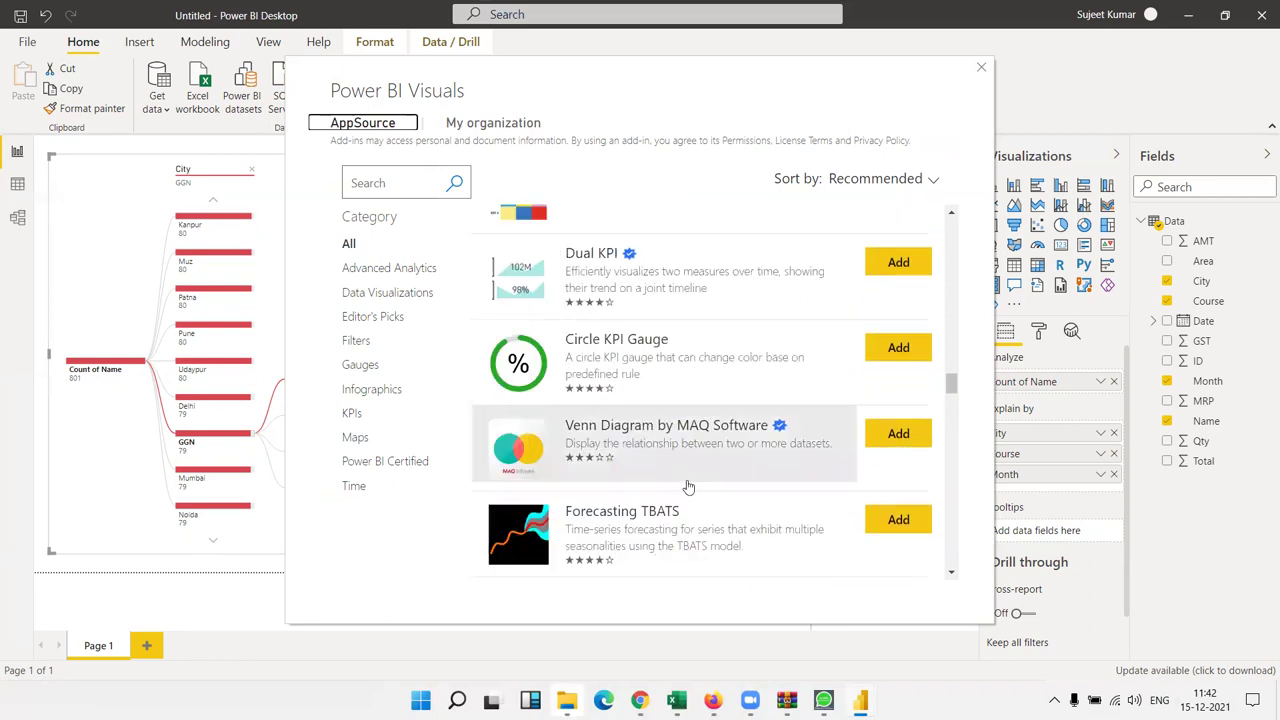
scroll(688, 483, "up", 3)
scroll(688, 483, "up", 4)
scroll(688, 483, "up", 3)
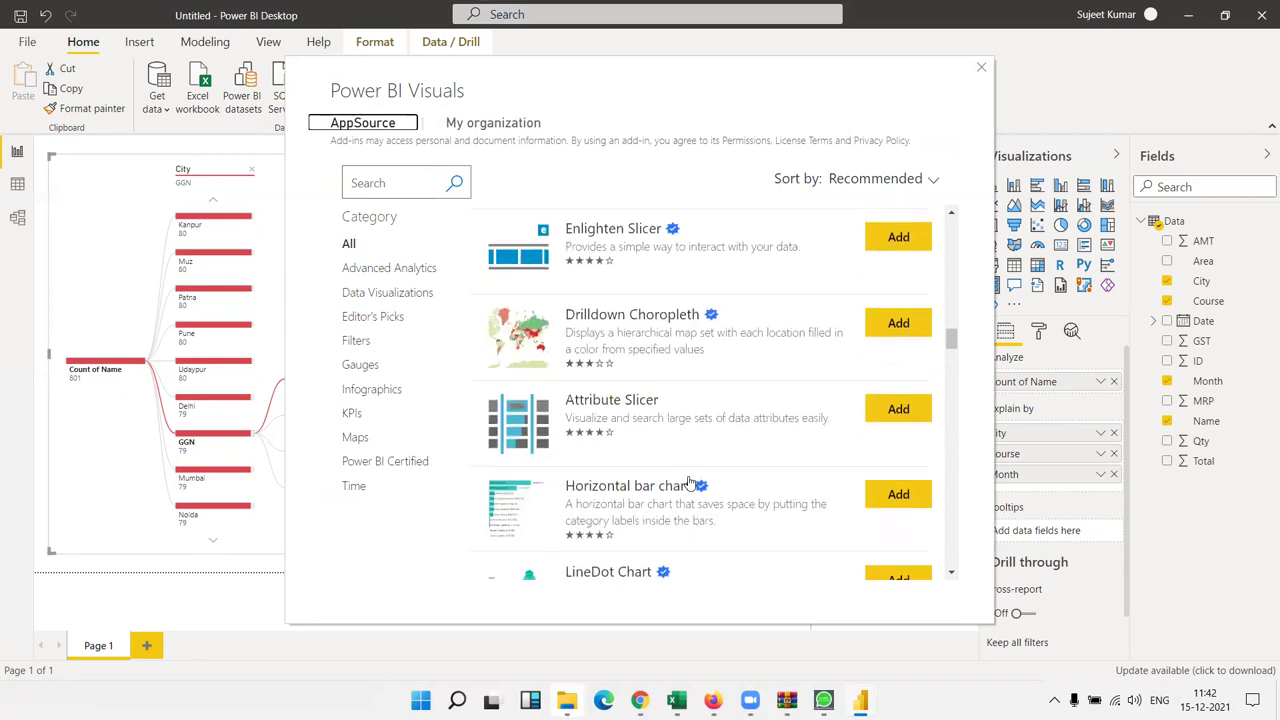
scroll(688, 480, "up", 3)
scroll(689, 474, "up", 3)
scroll(689, 472, "up", 4)
scroll(689, 472, "down", 2)
scroll(689, 472, "up", 2)
scroll(688, 472, "up", 4)
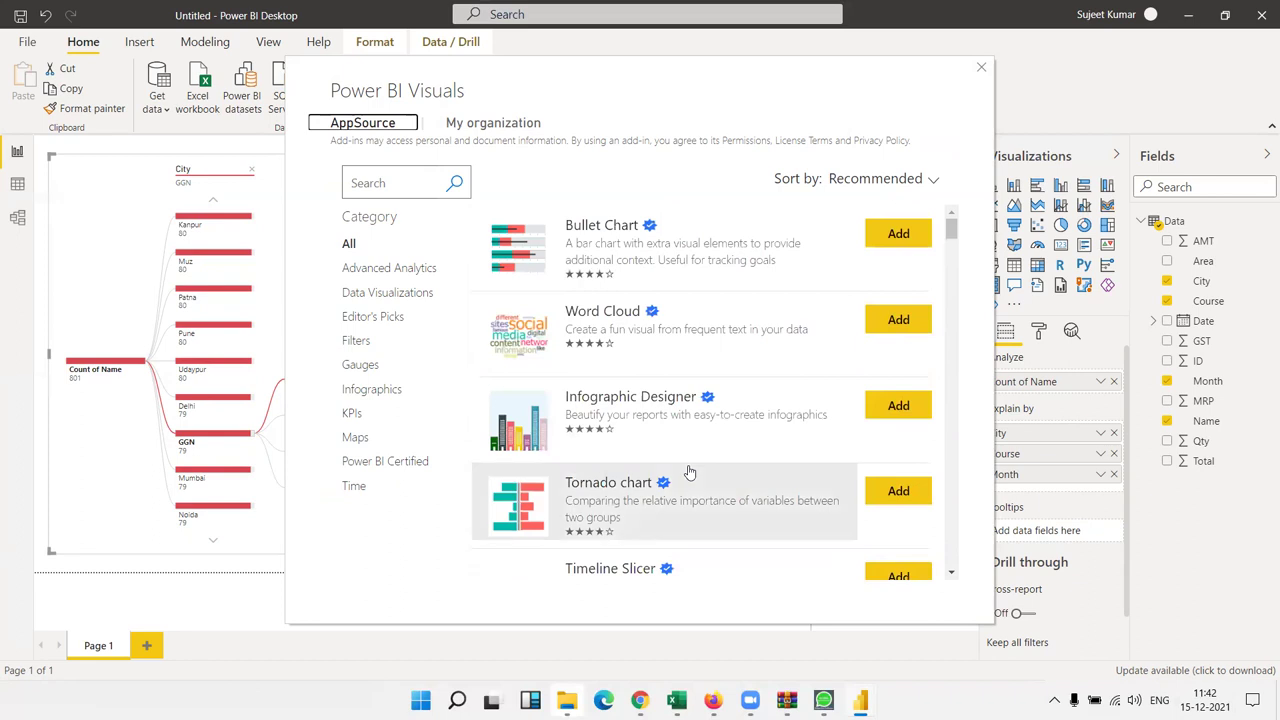
scroll(689, 470, "down", 2)
scroll(689, 470, "down", 4)
scroll(690, 462, "down", 3)
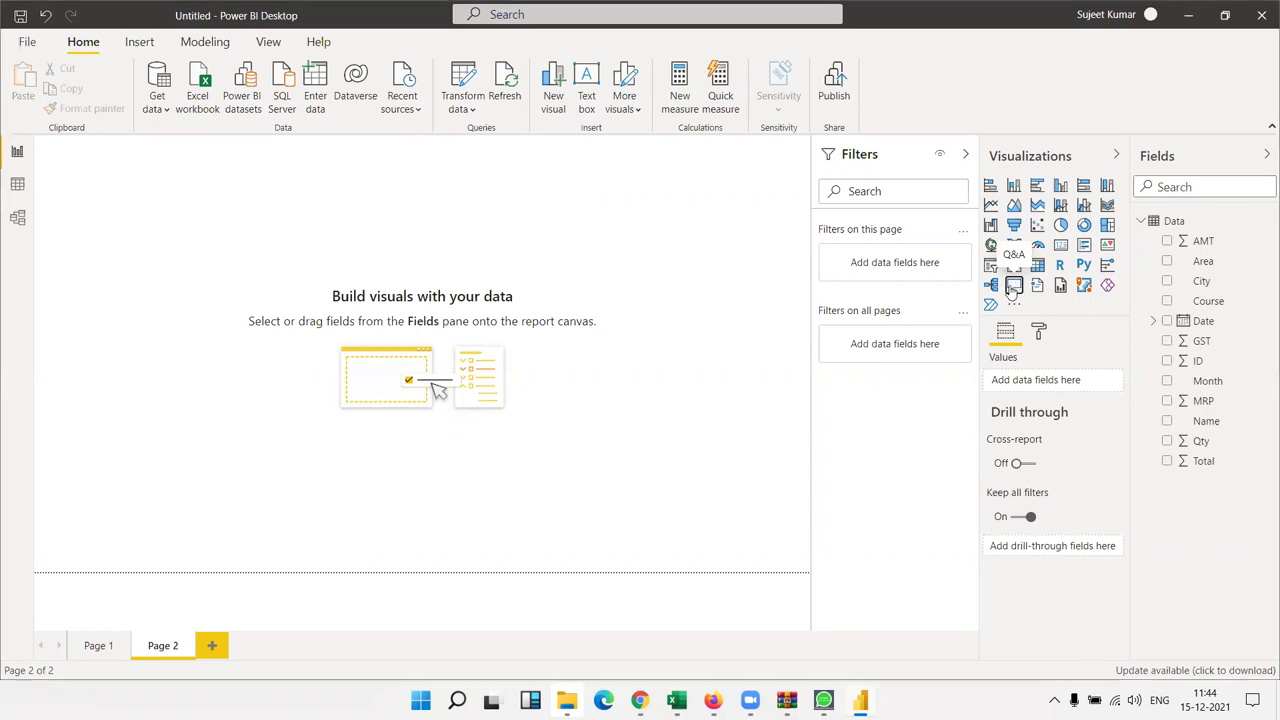
Add a Q&A visual to Page 2, show all its suggestions, and enlarge it
left_click(1013, 287)
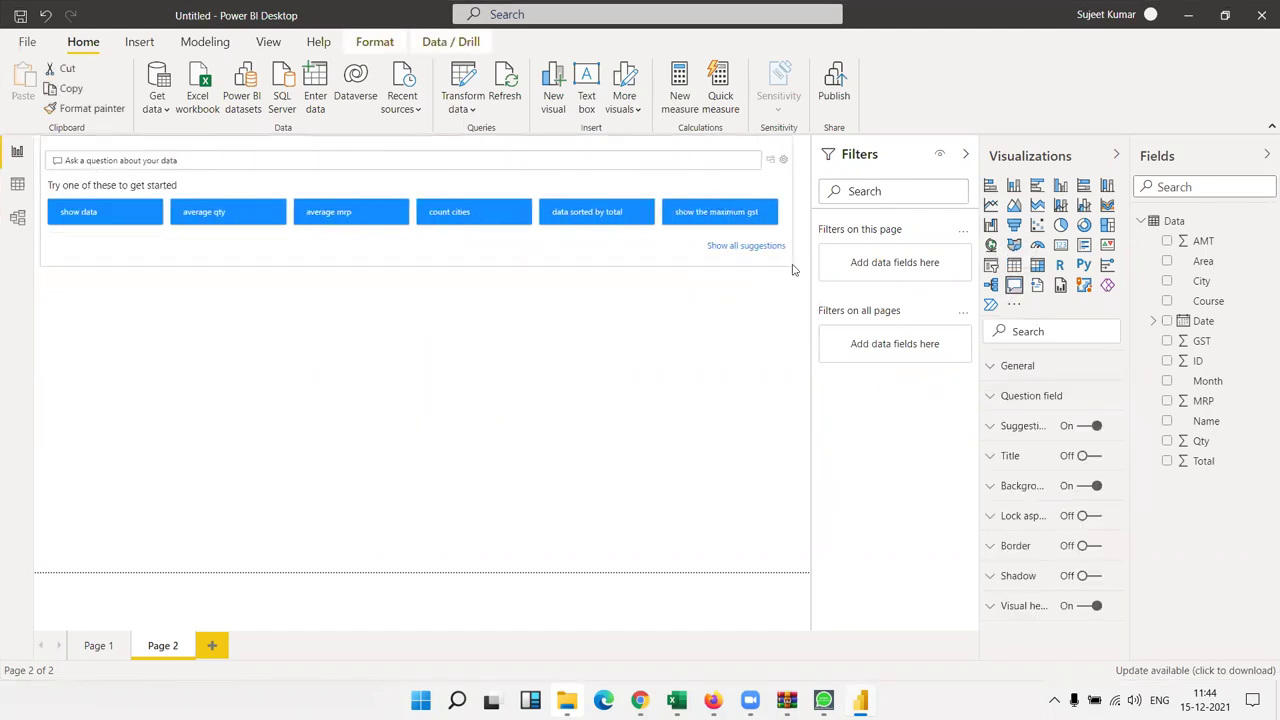
left_click(729, 247)
mouse_move(788, 263)
left_mouse_down()
mouse_move(801, 302)
mouse_move(807, 285)
left_mouse_up()
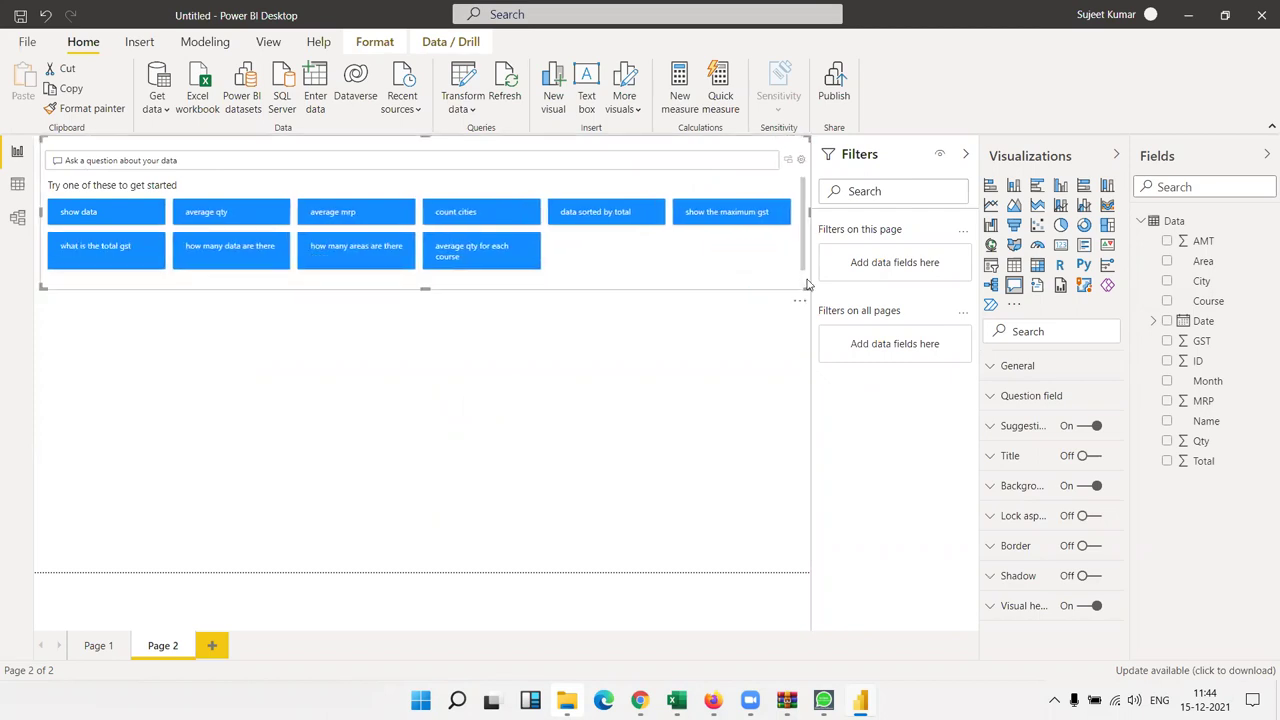
left_click(476, 217)
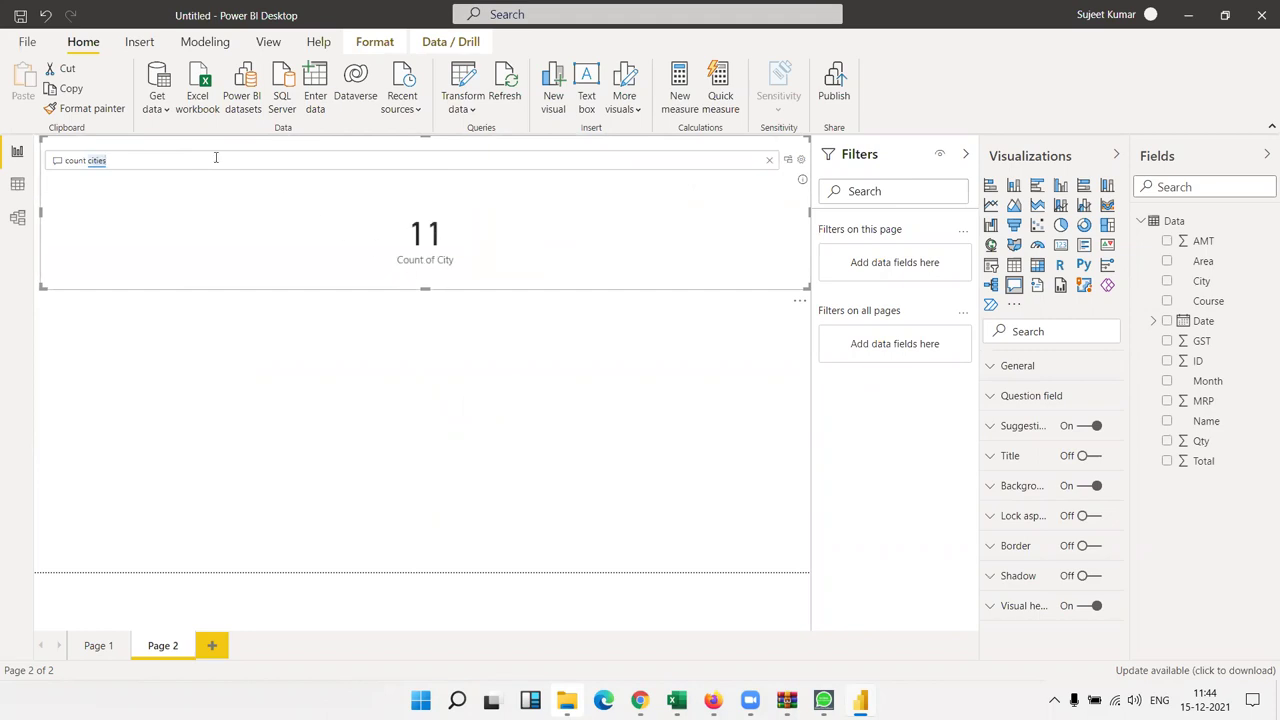
left_click(18, 183)
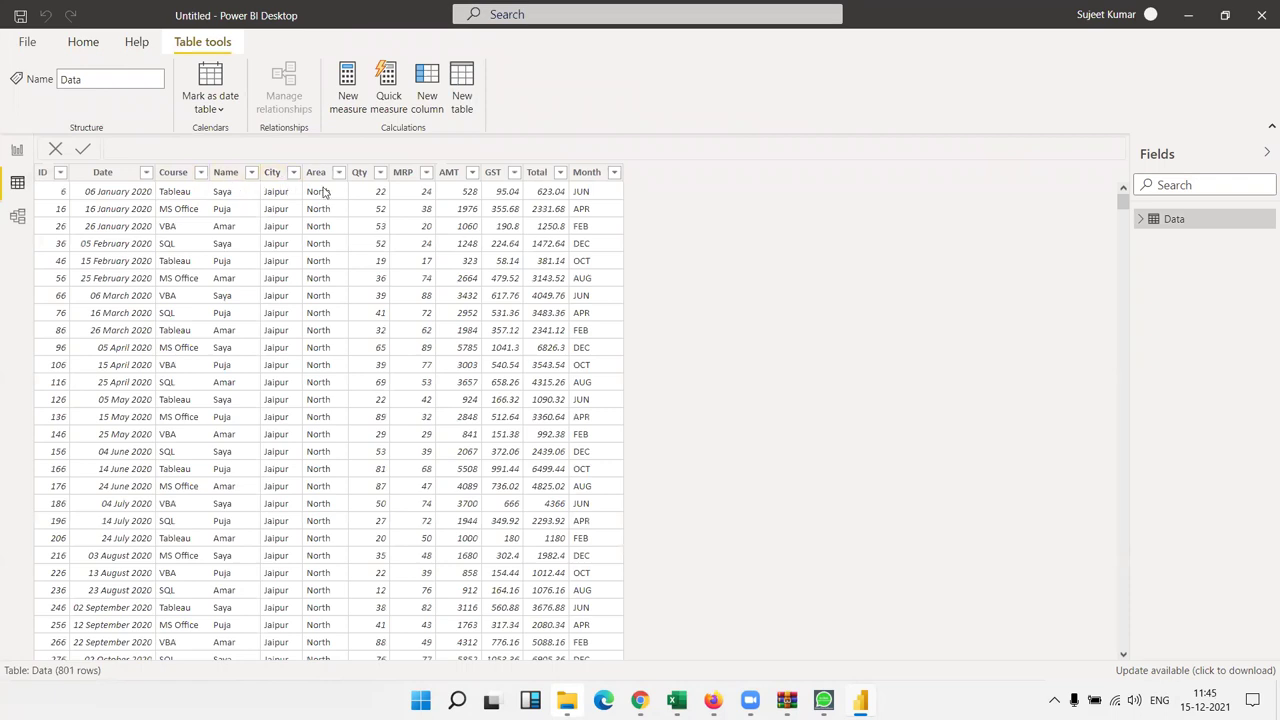
left_click(293, 172)
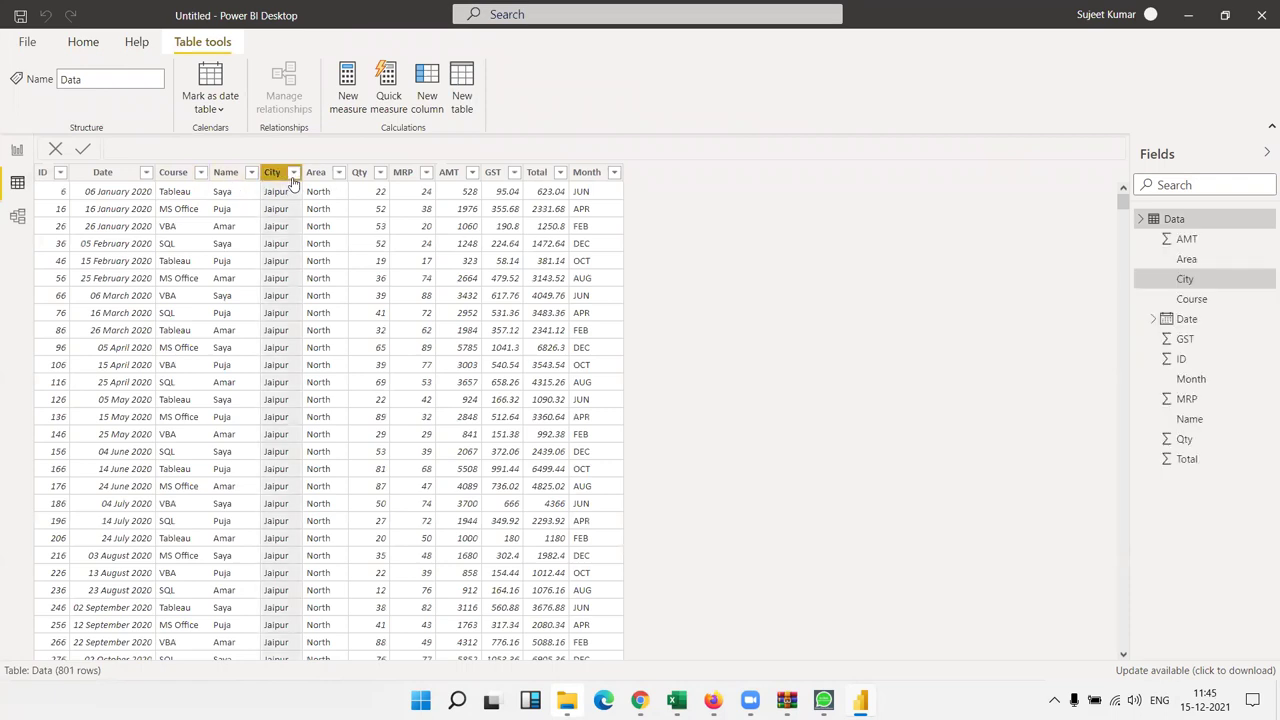
left_click(17, 152)
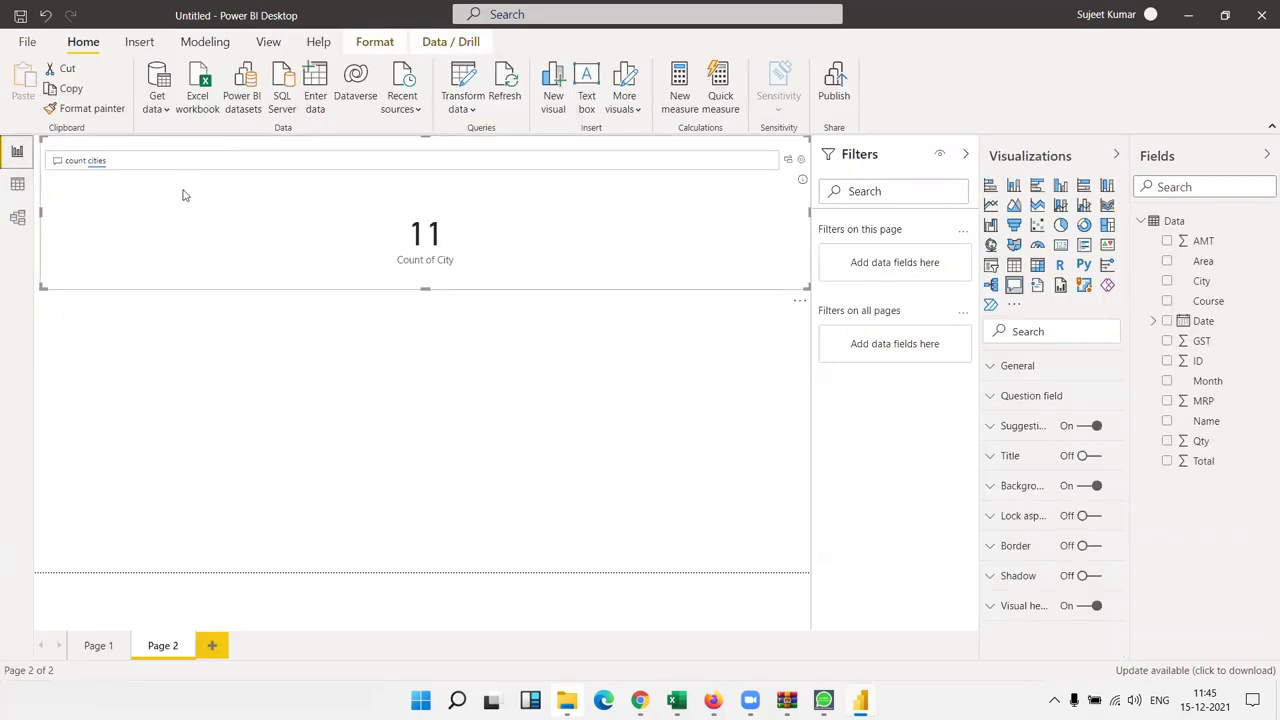
left_click(173, 160)
key("BackSpace")
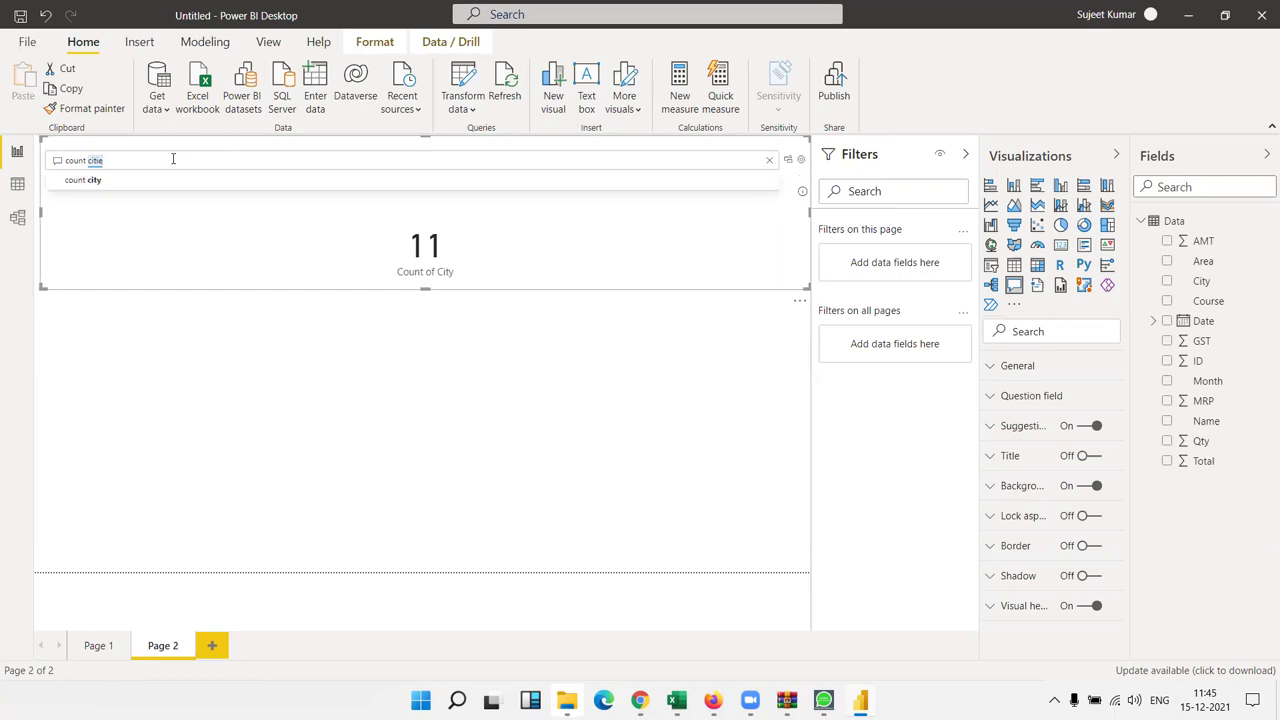
key("BackSpace")
key("BackSpace")
key("BackSpace")
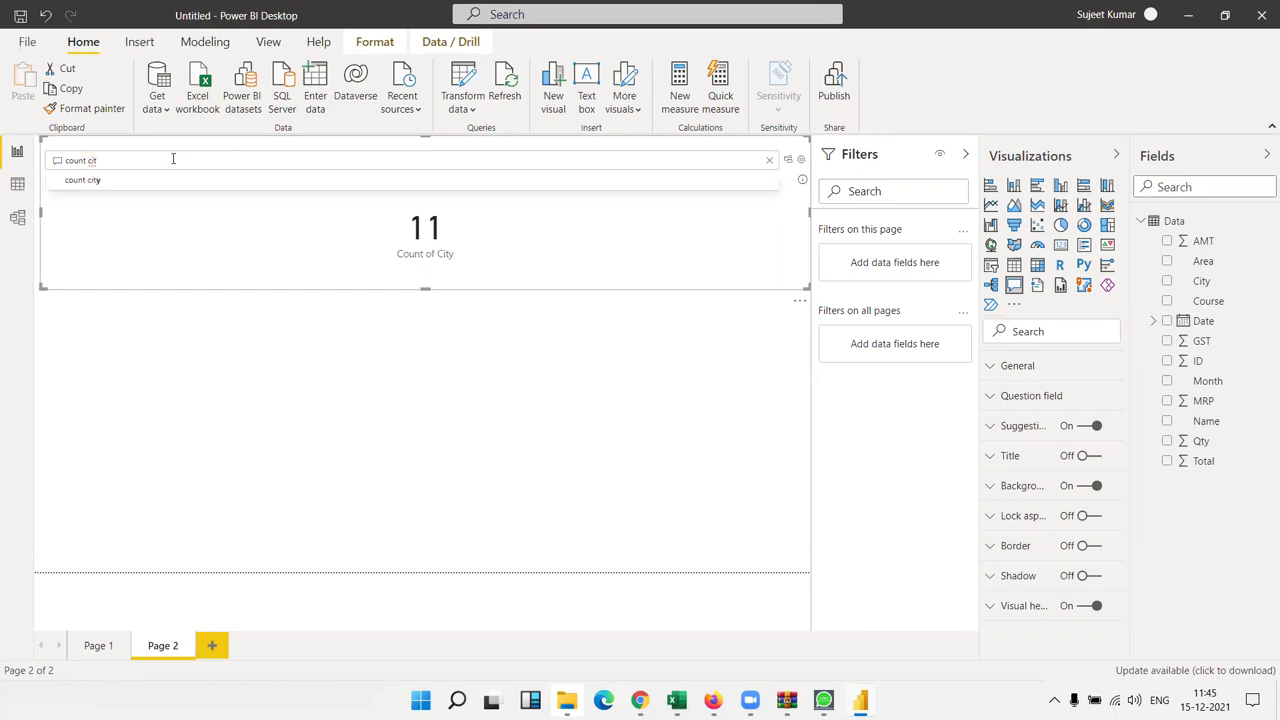
key("BackSpace")
key("BackSpace")
key("BackSpace")
key("BackSpace")
key("BackSpace")
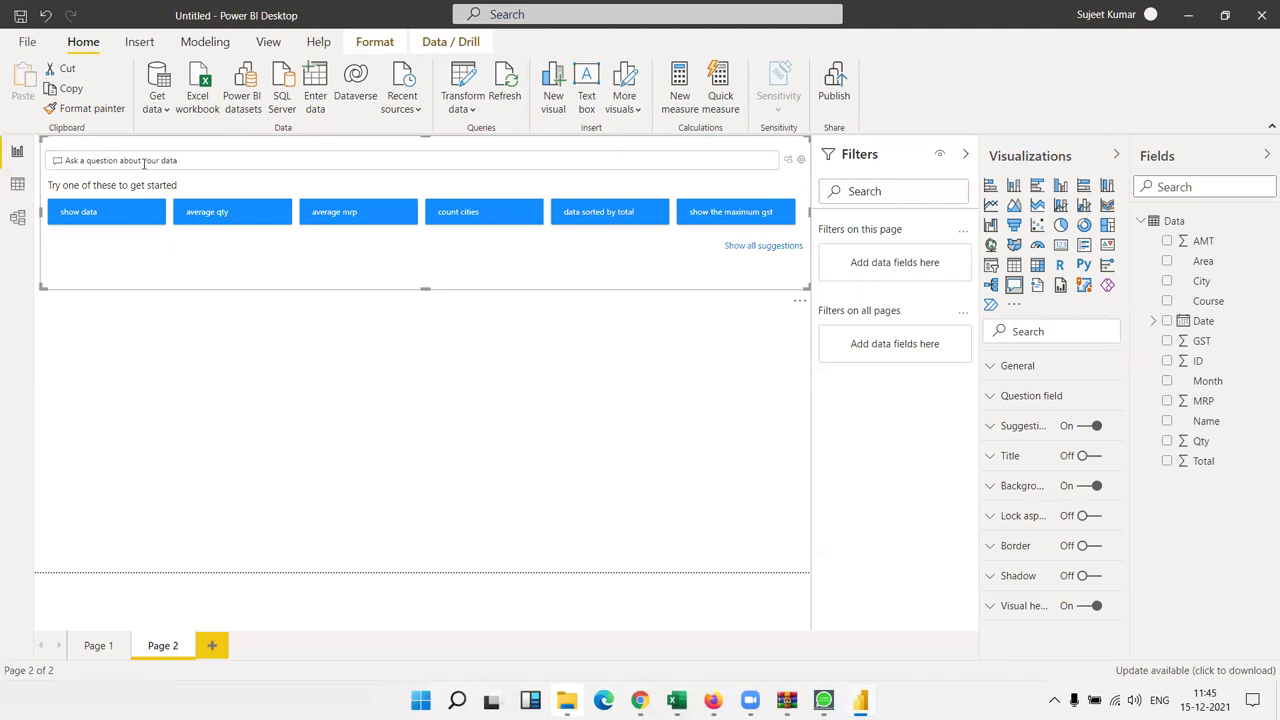
left_click(618, 220)
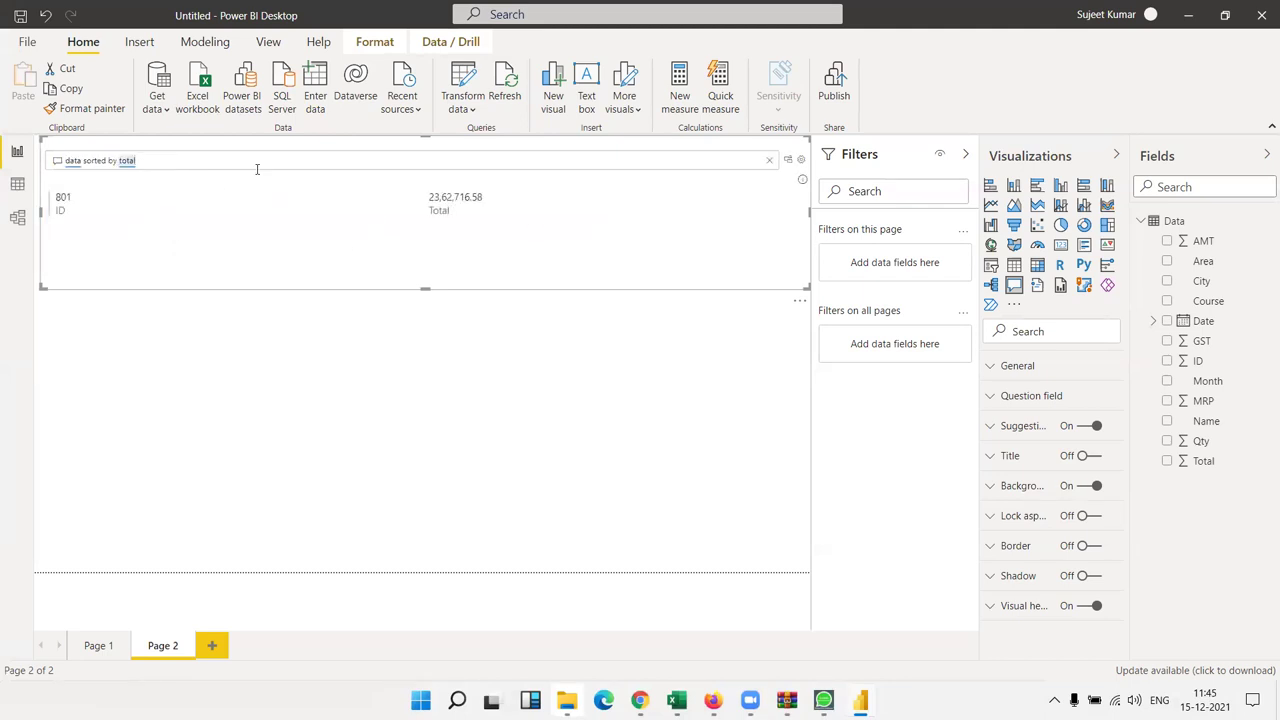
key("BackSpace")
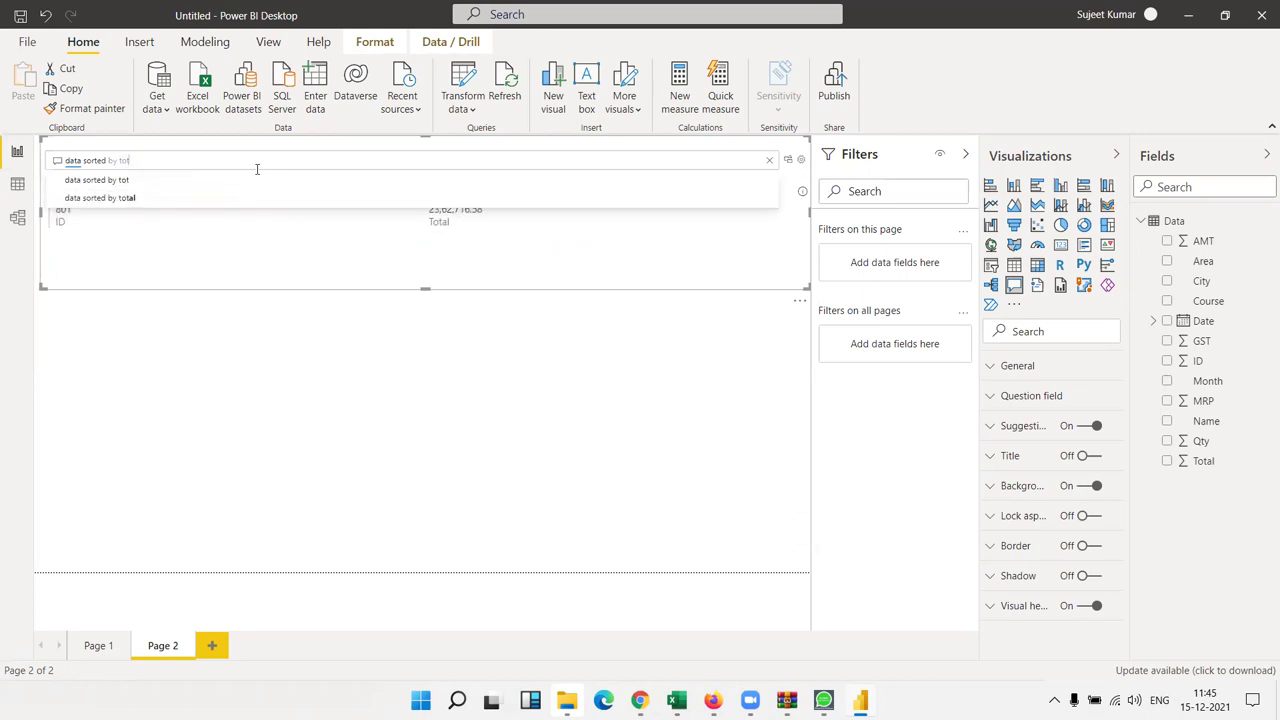
key("BackSpace")
key("BackSpace")
key("BackSpace")
key("BackSpace")
key("BackSpace")
key("BackSpace")
key("BackSpace")
key("BackSpace")
key("BackSpace")
key("BackSpace")
key("BackSpace")
key("BackSpace")
key("BackSpace")
key("BackSpace")
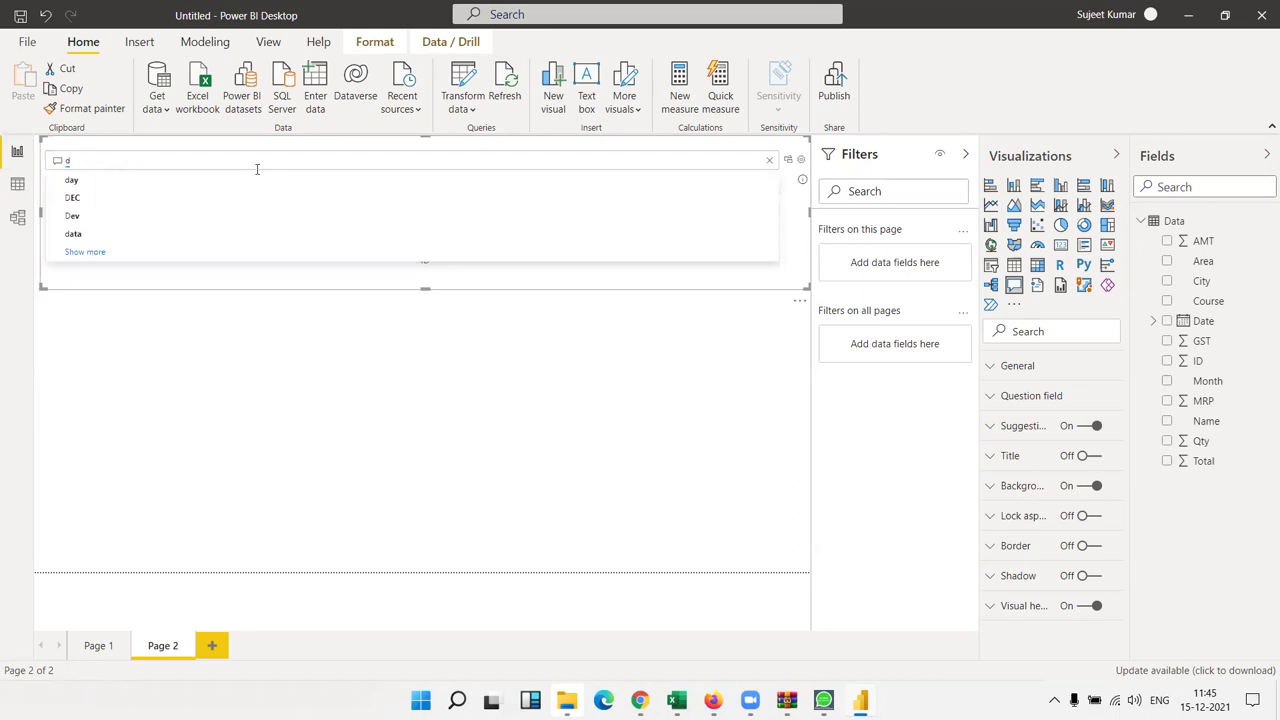
key("BackSpace")
key("BackSpace")
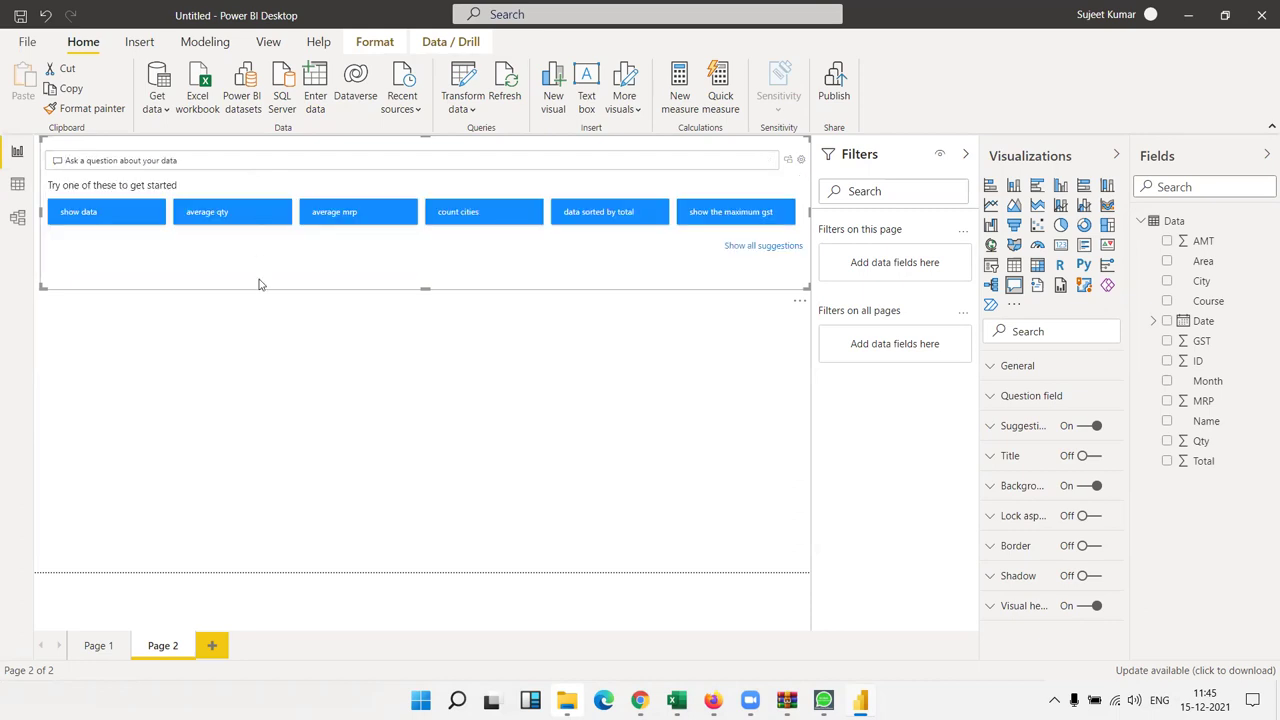
Ask the Q&A visual 'average qty' to get 48.16, then continue the question
left_click(748, 247)
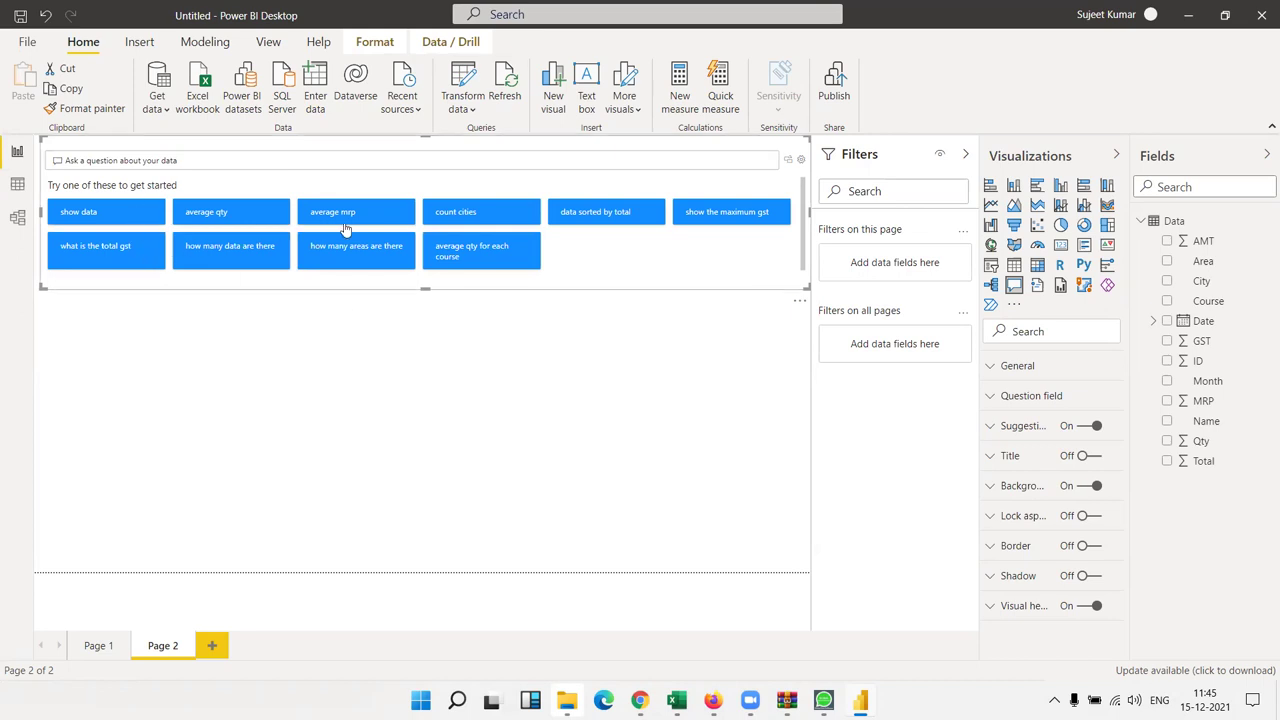
left_click(228, 227)
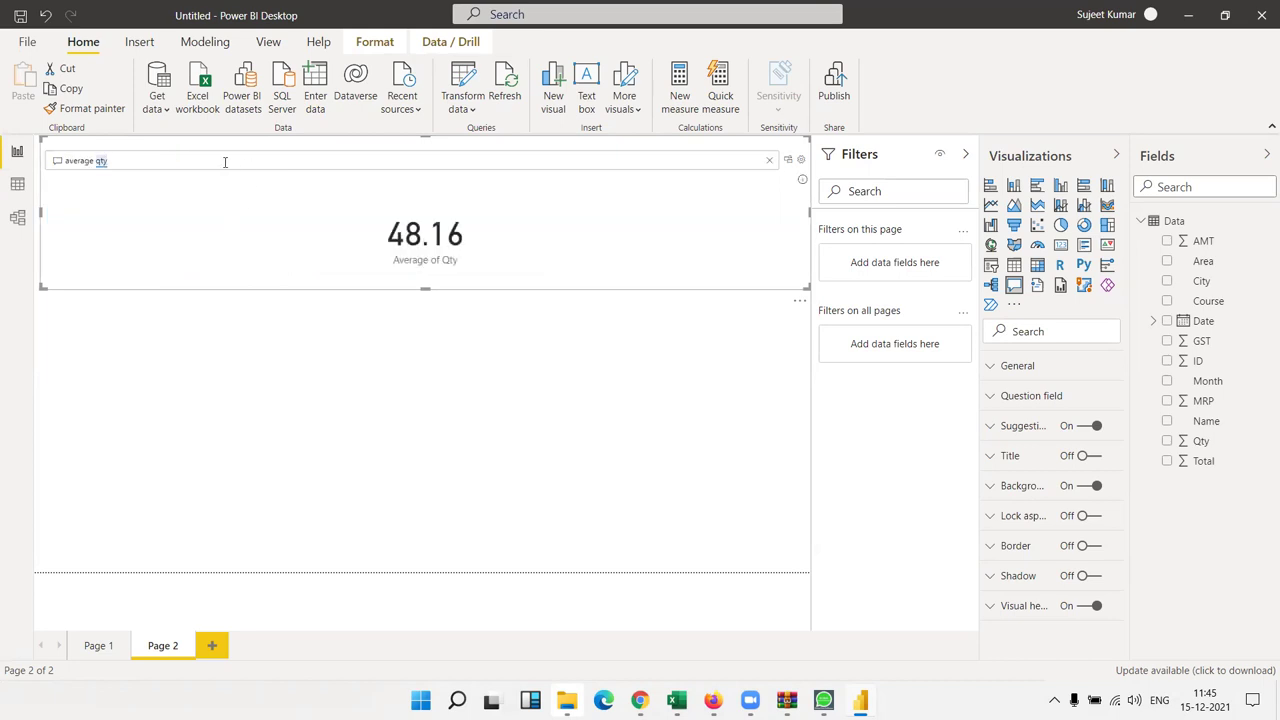
left_click(158, 165)
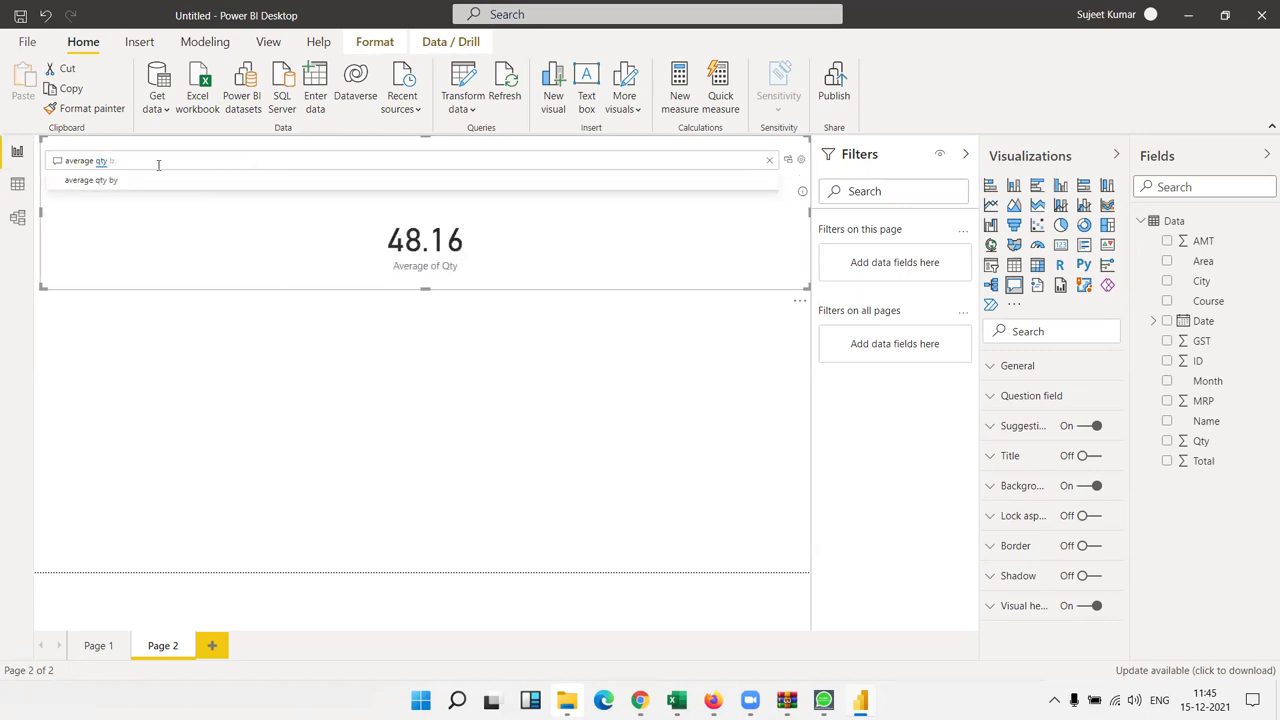
Try breaking average qty down by date, then by city
key("Down")
key("Down")
key("Up")
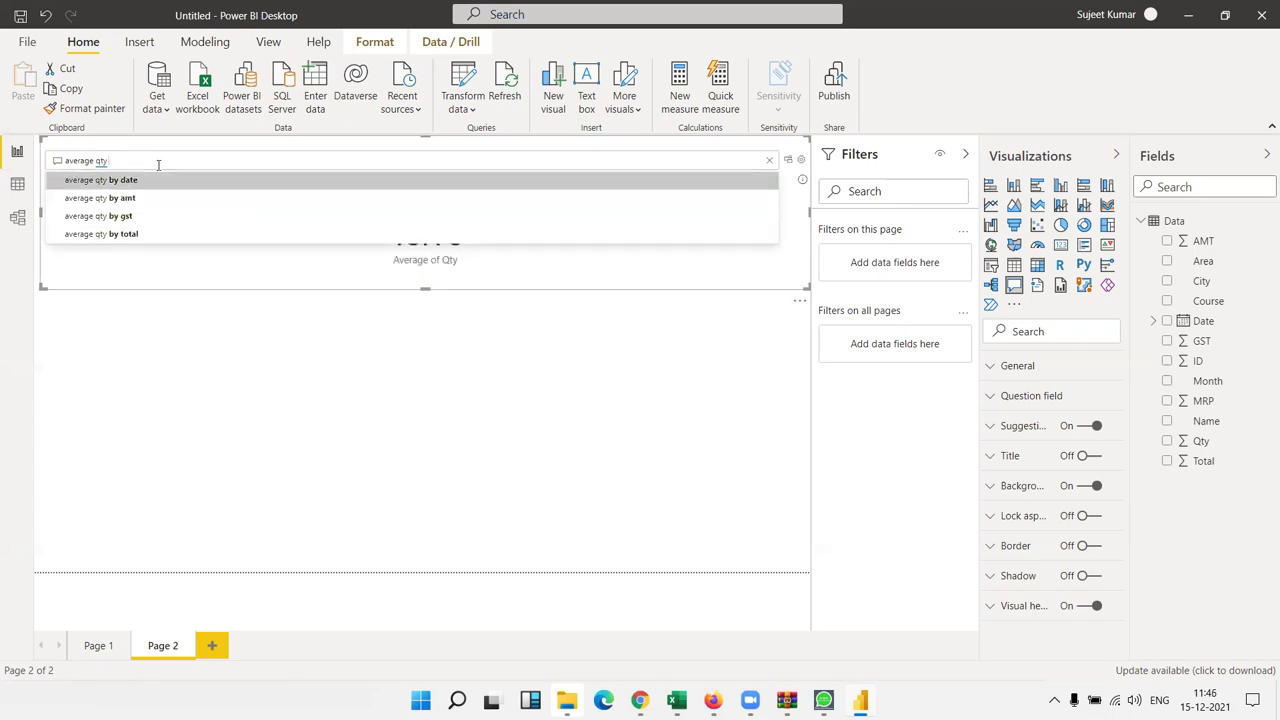
key("Return")
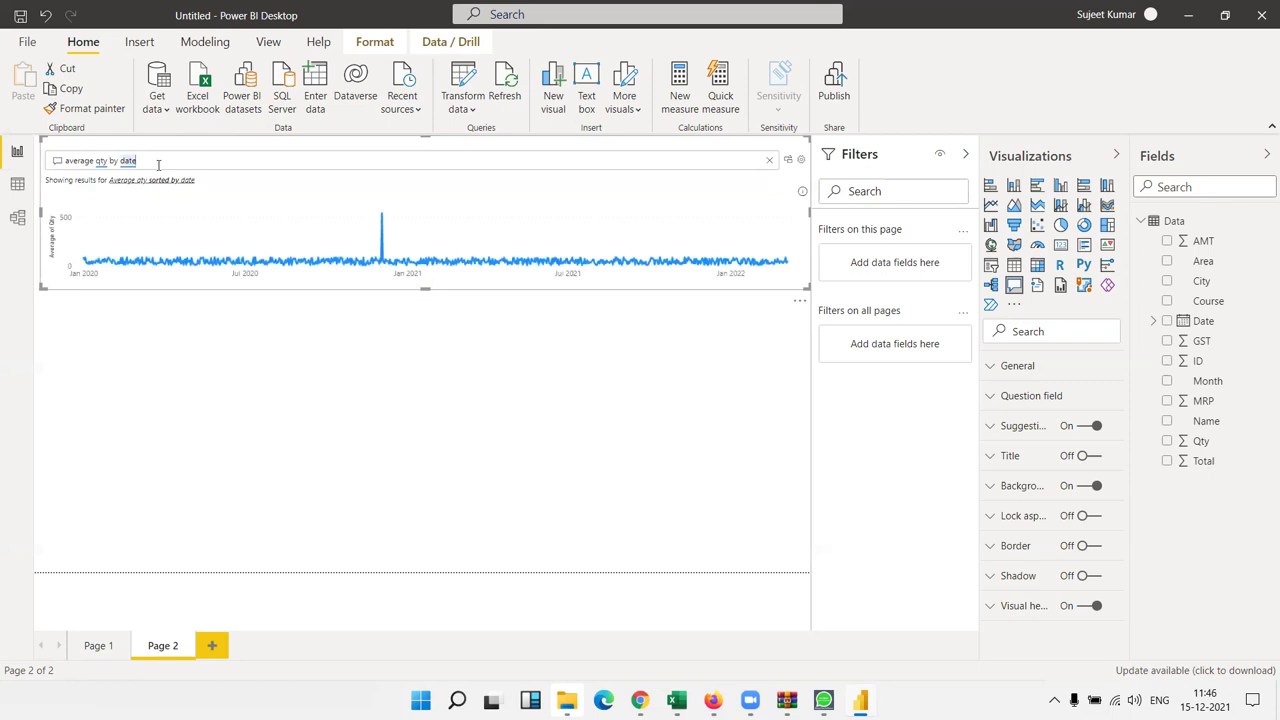
type("cit")
key("BackSpace")
key("BackSpace")
key("BackSpace")
key("BackSpace")
key("BackSpace")
key("BackSpace")
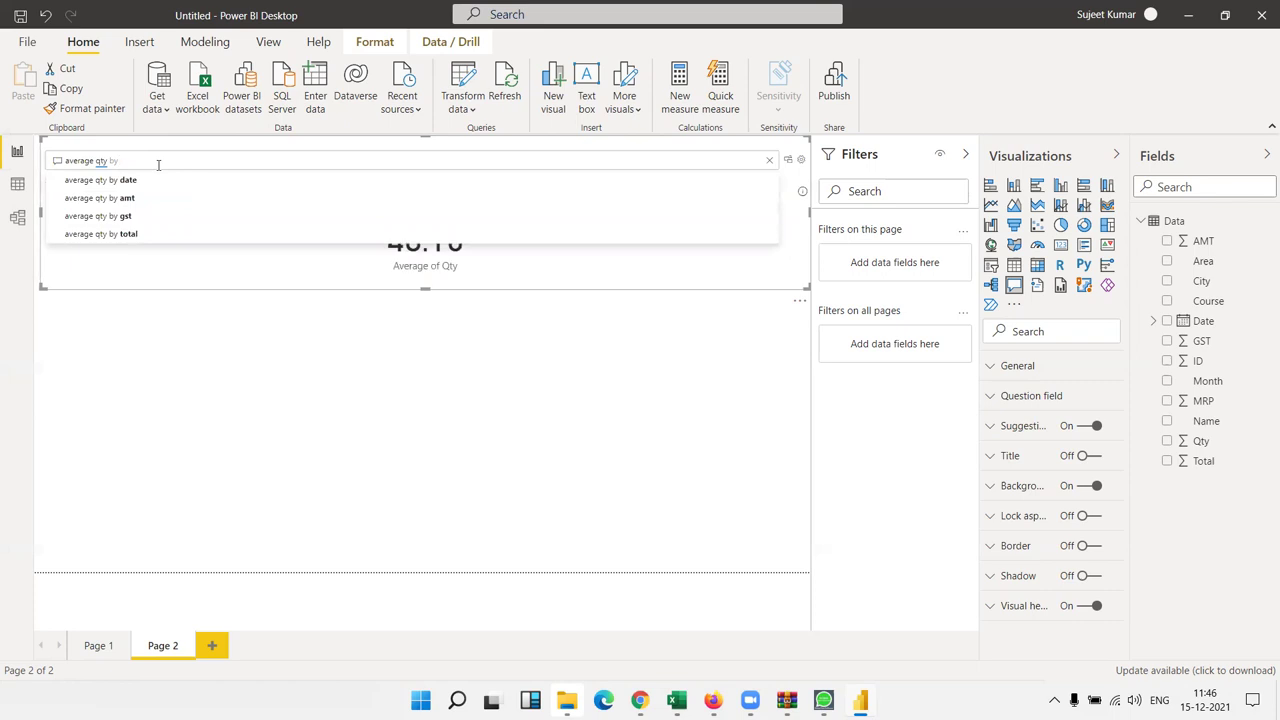
type("c")
key("Down")
key("Return")
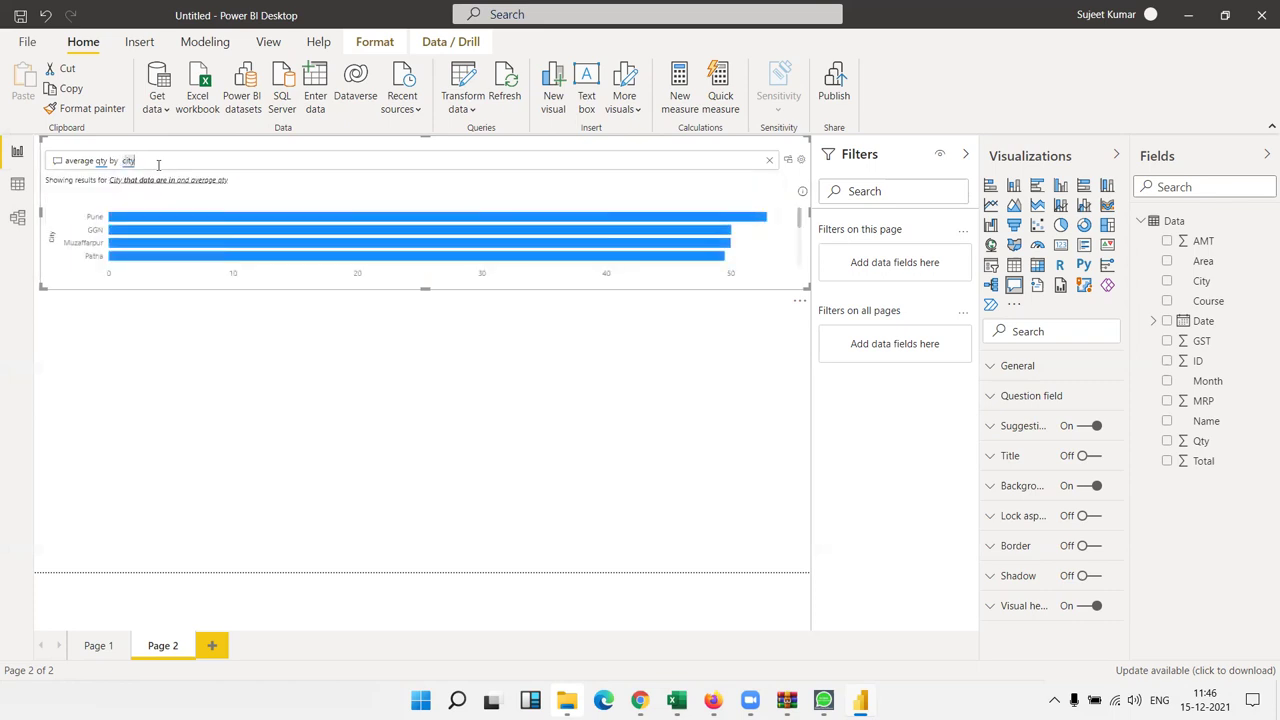
Change the question to 'average qty by course' and stretch the visual to the page bottom
key("BackSpace")
key("BackSpace")
key("BackSpace")
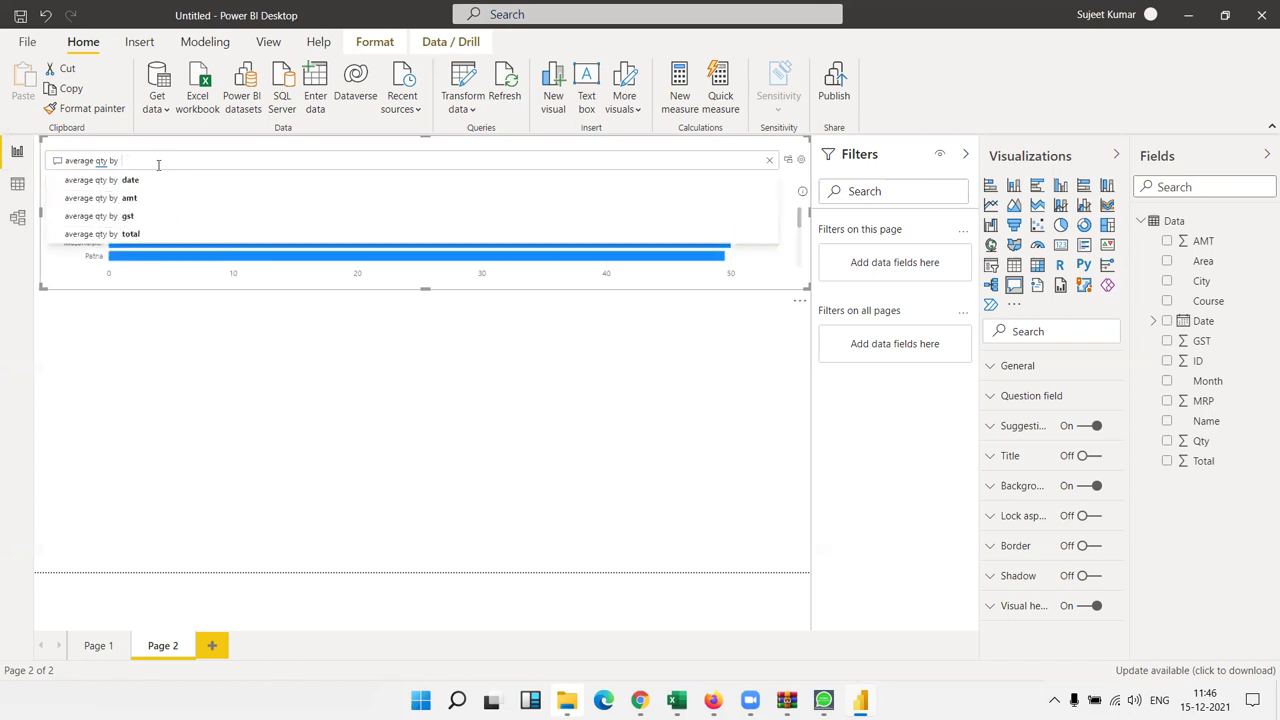
type("ourse")
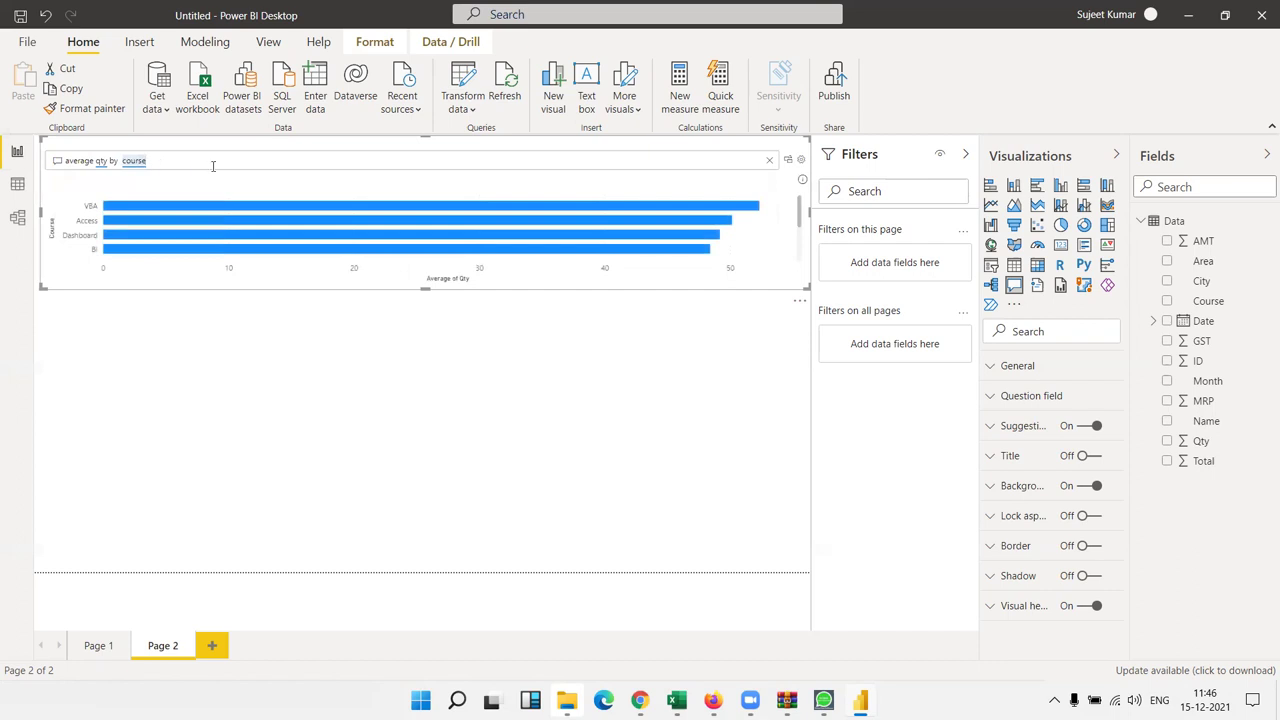
left_click_drag(428, 288, 427, 428)
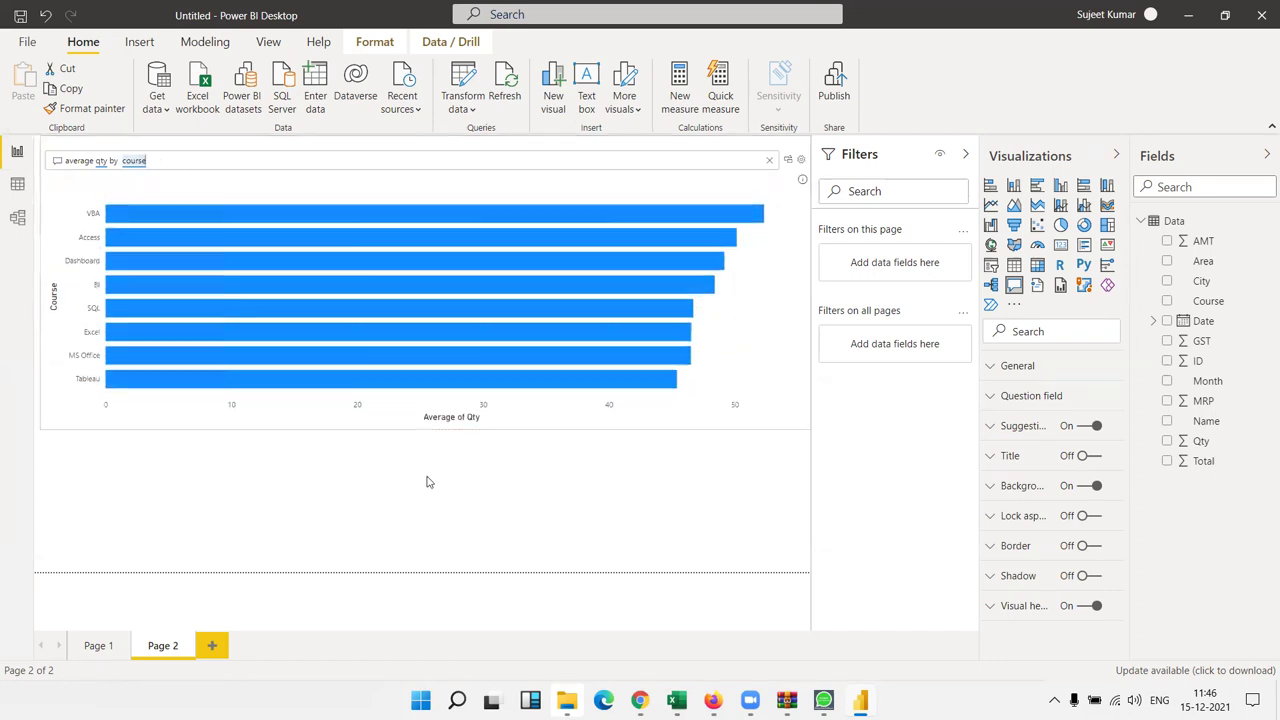
left_click_drag(427, 482, 434, 568)
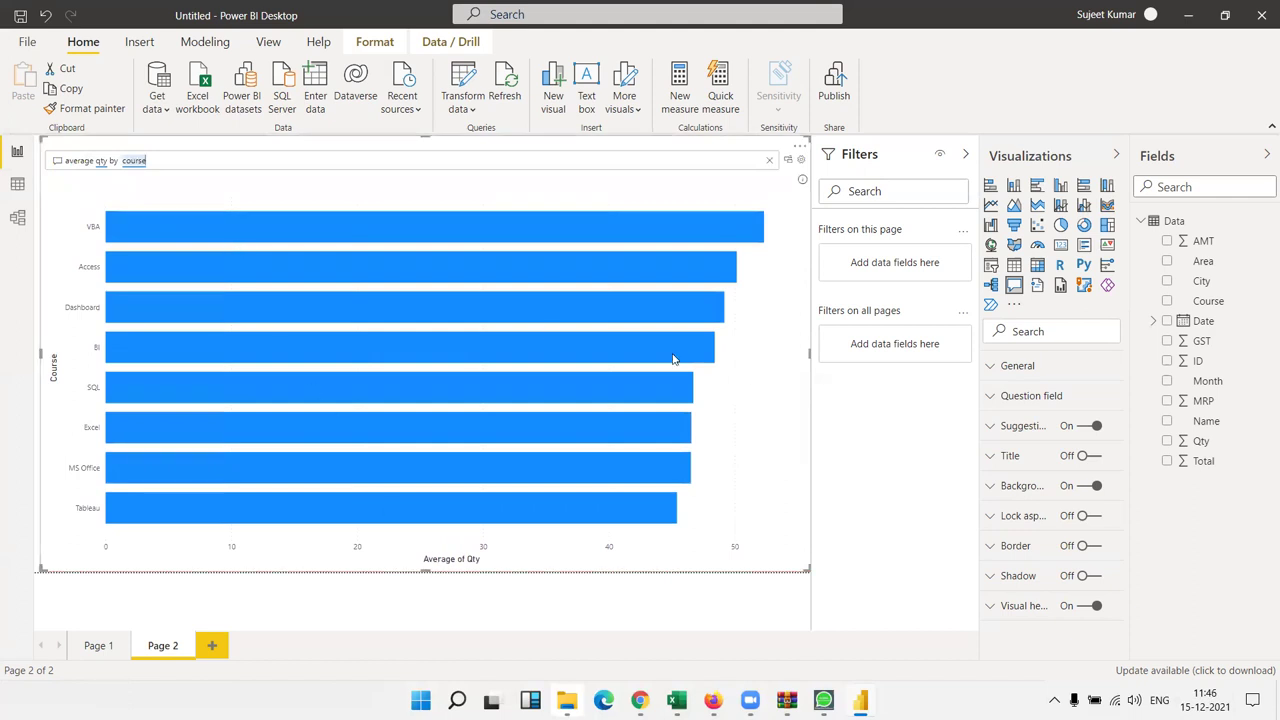